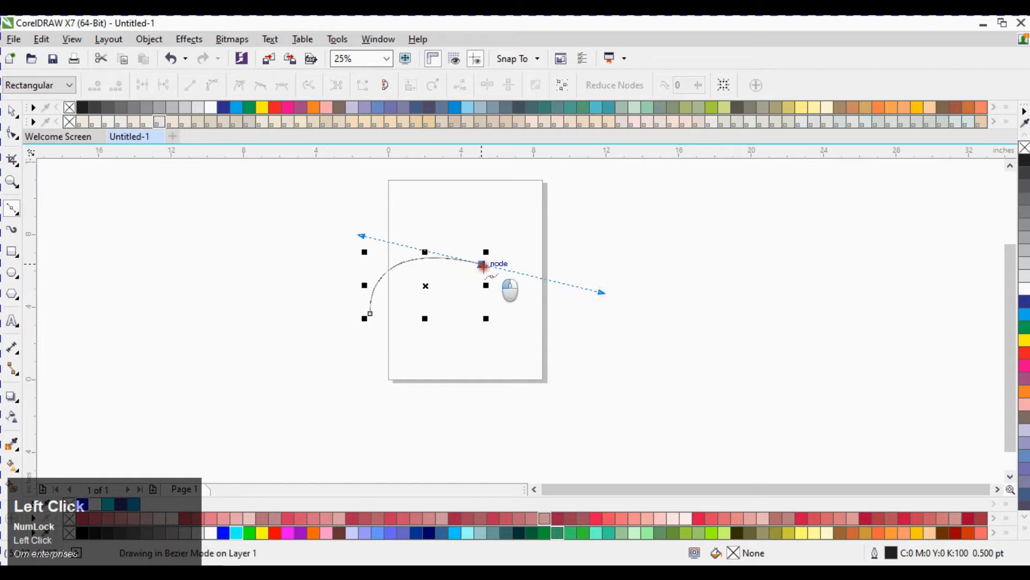
Step: Finish drawing the teardrop petal outline with the Bézier tool, closing it near its starting node
drag(562, 246, 594, 206)
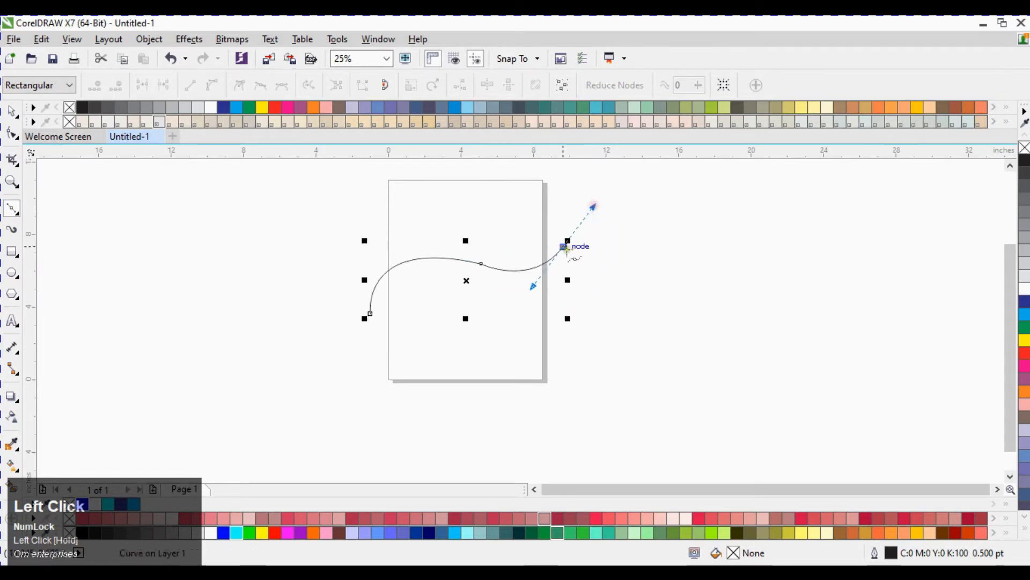
drag(383, 329, 240, 265)
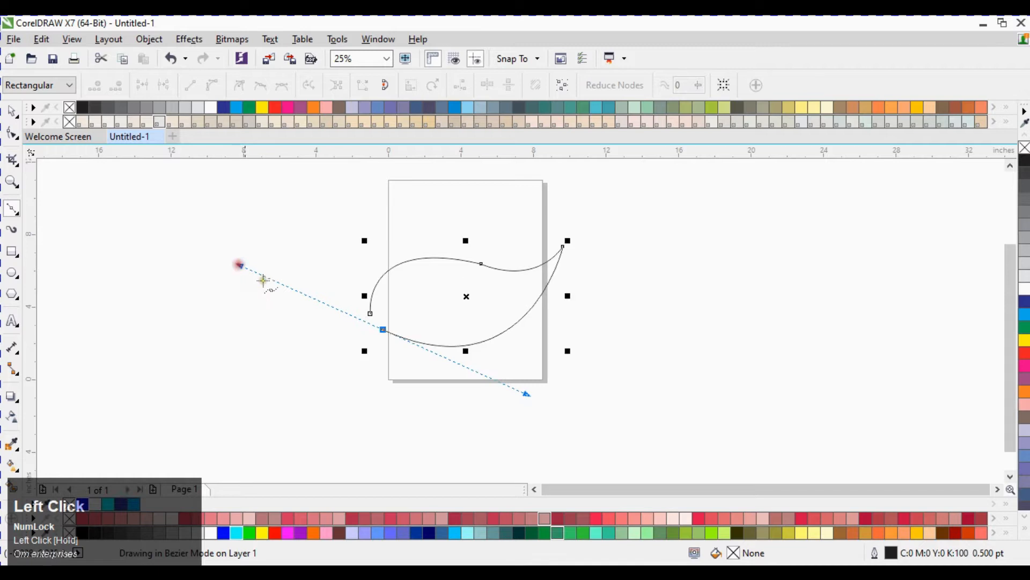
click(383, 330)
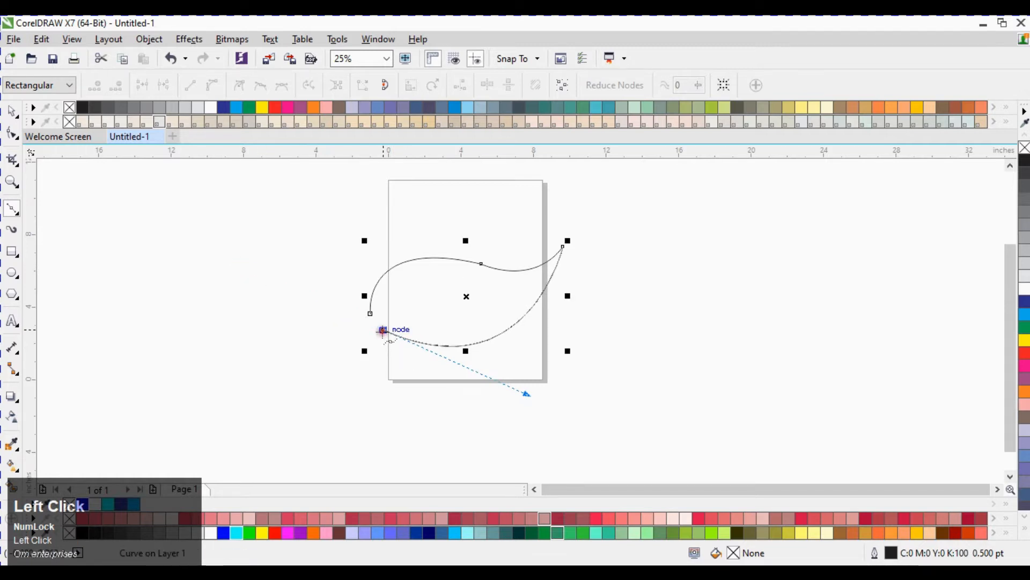
Step: Join the petal curve's two end nodes with the Shape tool and smooth the joined node's handle
click(9, 139)
drag(333, 287, 400, 350)
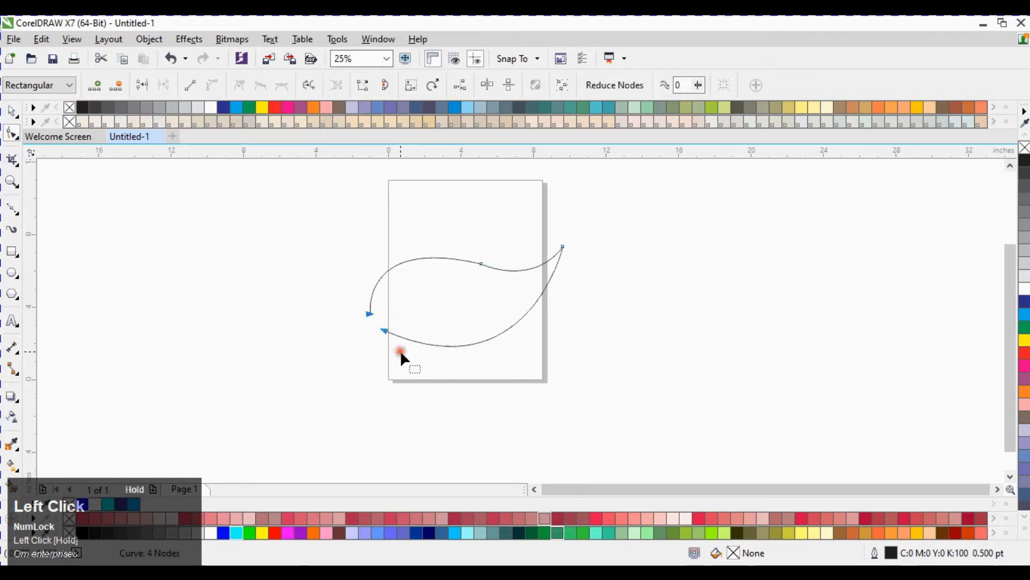
click(150, 86)
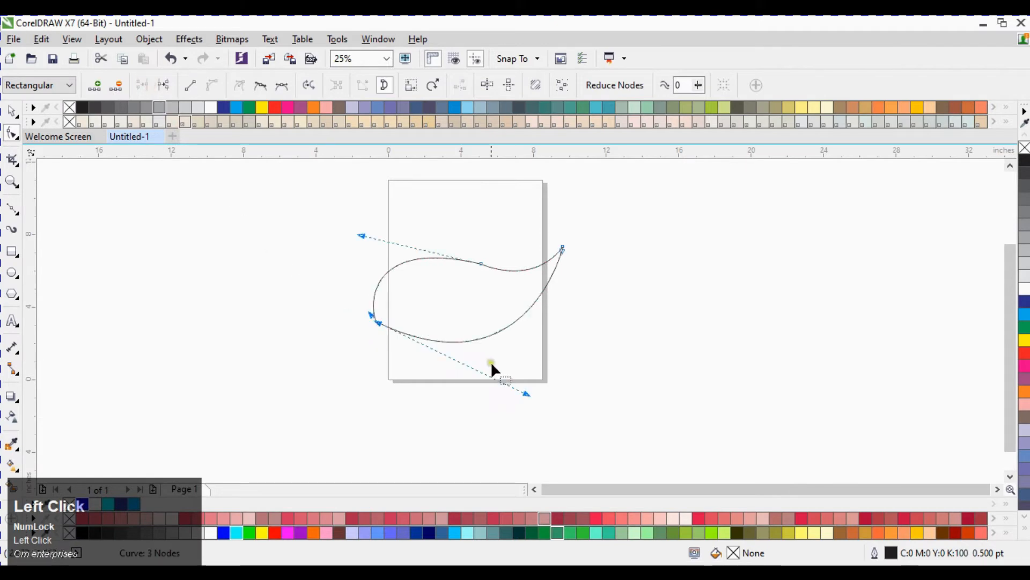
drag(529, 394, 526, 390)
Step: Rotate the petal about 85° so it stands upright on the page
key(ctrl+space)
click(326, 283)
click(377, 322)
key(space)
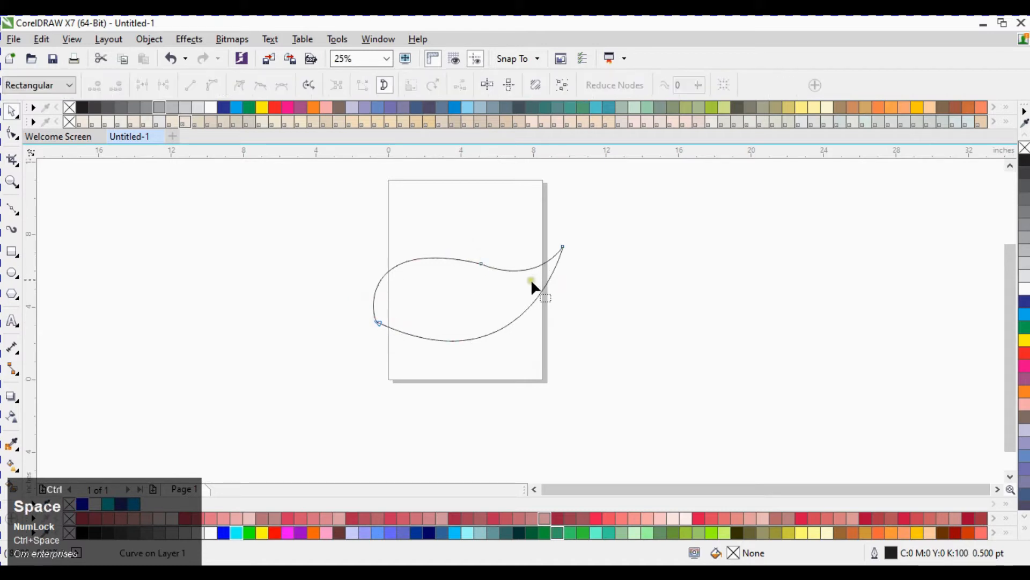
key(space)
click(492, 282)
drag(568, 243, 425, 193)
click(610, 280)
click(472, 275)
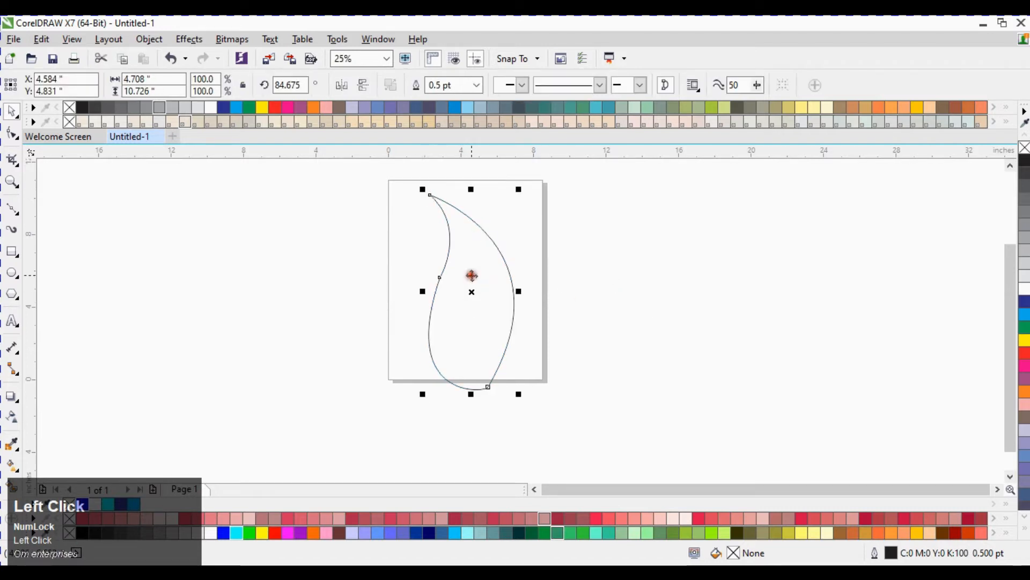
Step: Reshape the petal's bottom node by adjusting its control handle with the Shape tool
key(ctrl+space)
key(F10)
click(490, 386)
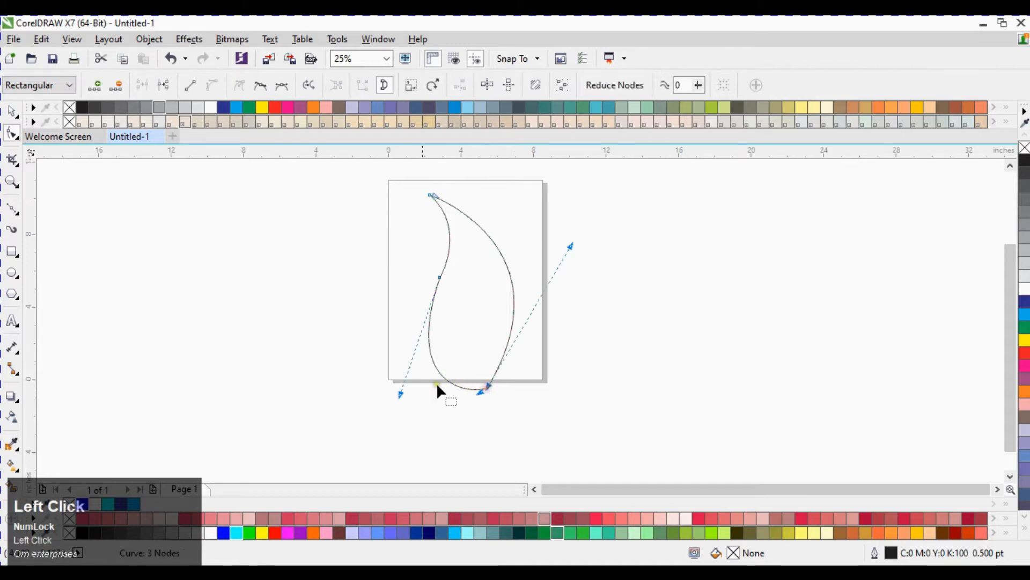
drag(398, 394, 413, 369)
key(ctrl+space)
click(300, 321)
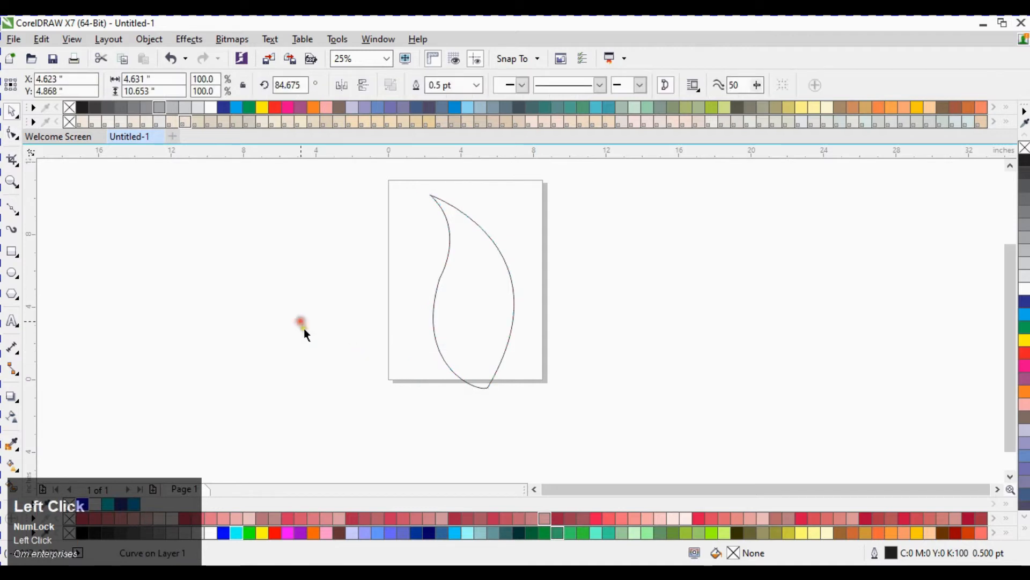
Step: Apply a horizontal linear fountain fill to the petal, from blue at the left to cyan at the right
click(472, 292)
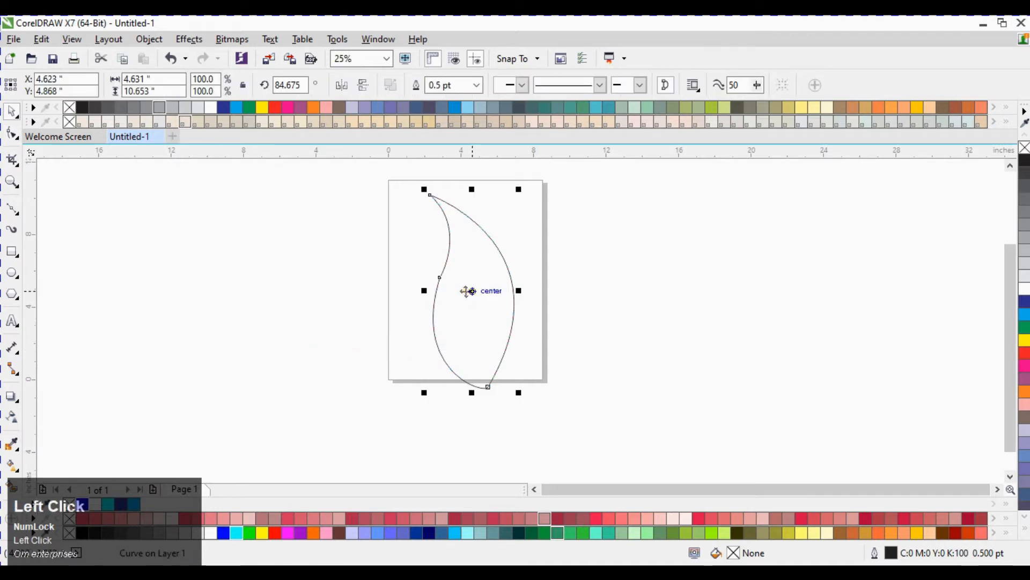
key(g)
click(68, 460)
drag(430, 286, 514, 288)
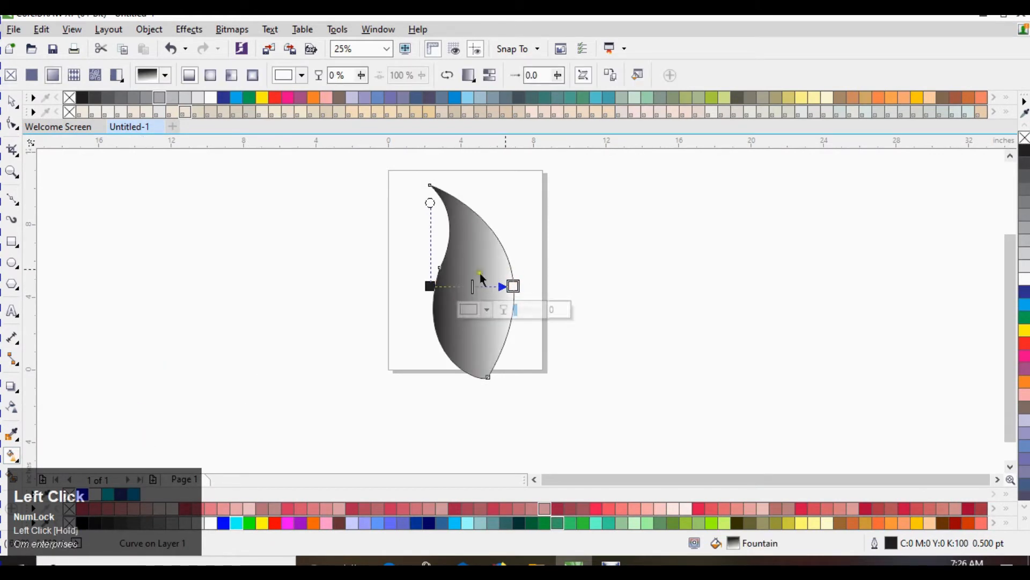
click(430, 286)
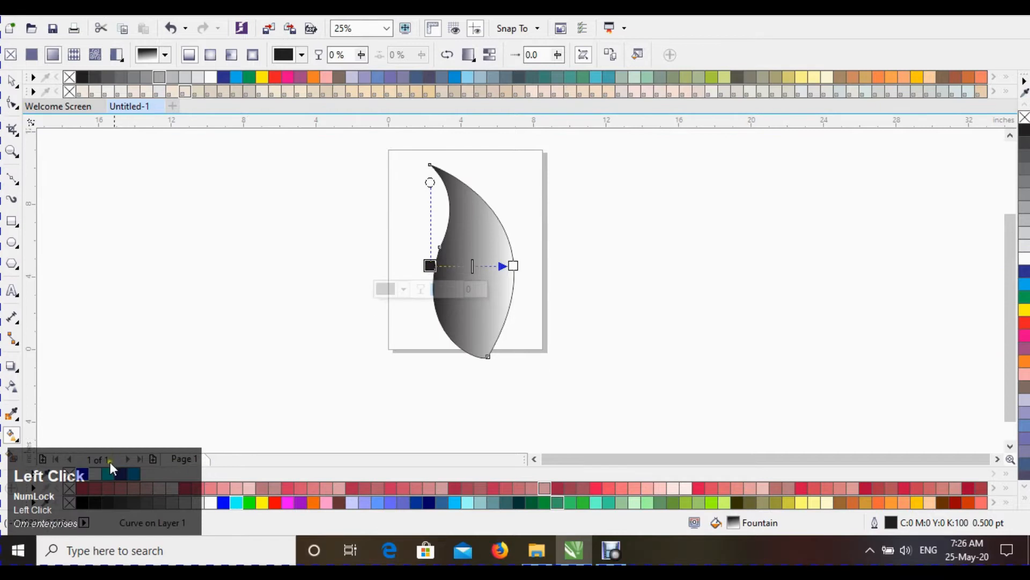
click(86, 472)
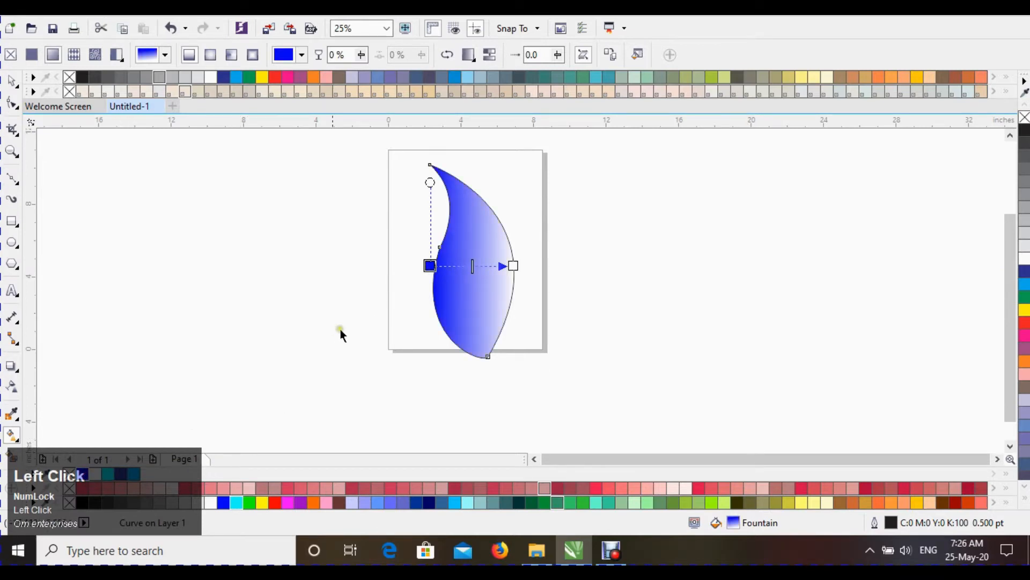
click(514, 266)
click(110, 475)
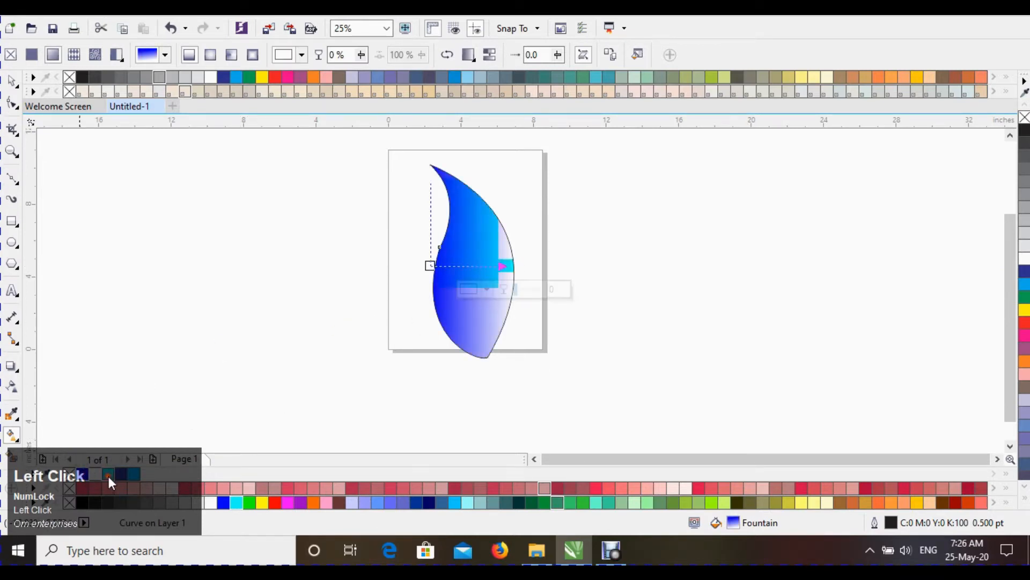
Step: Leave the fill tool, select the petal and remove its outline
click(430, 266)
key(space)
click(563, 232)
click(500, 235)
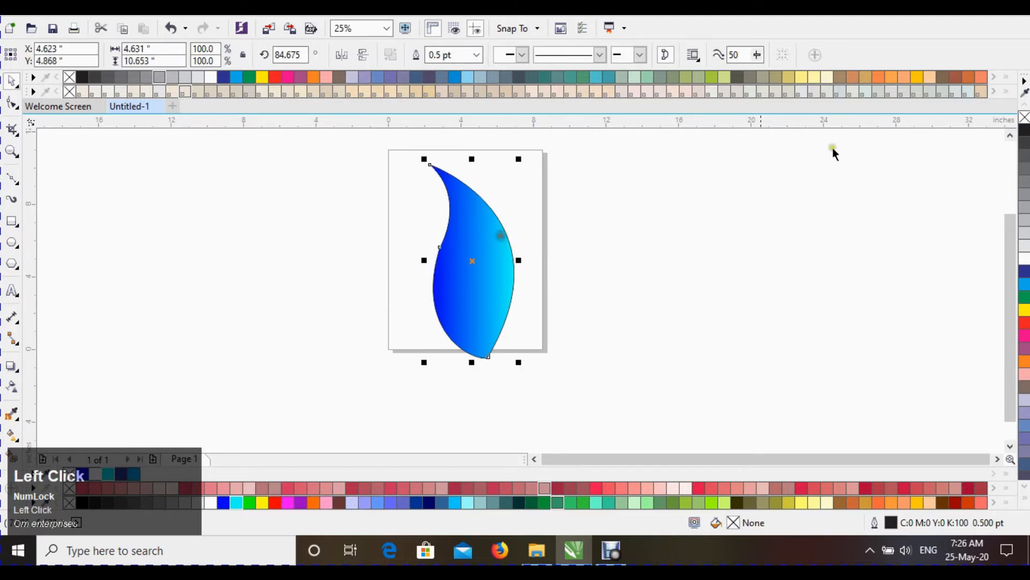
right_click(1025, 117)
Step: Try to rotate a copy of the petal around a centre moved to its bottom tip
click(613, 218)
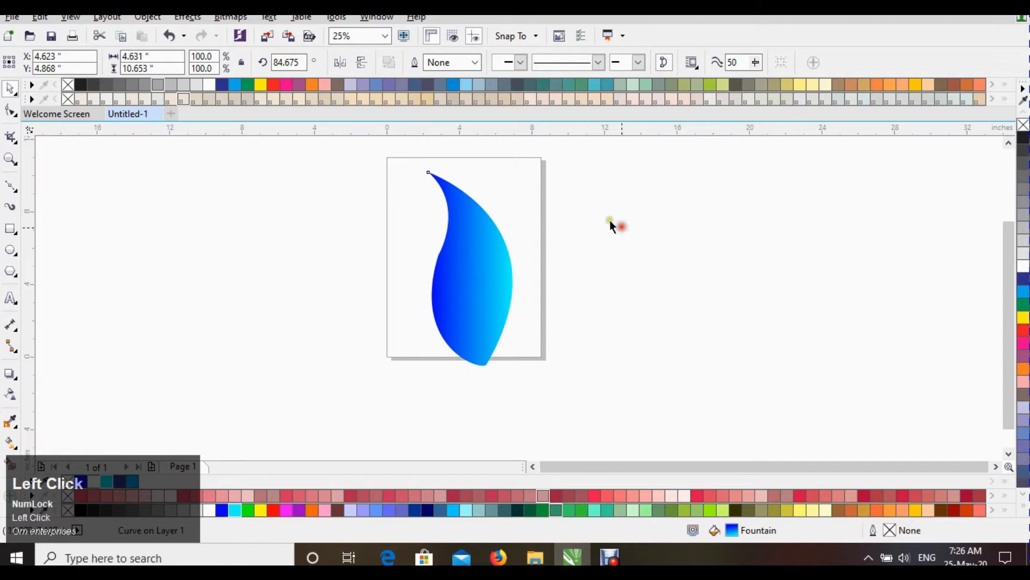
click(472, 248)
click(470, 255)
drag(476, 296, 484, 367)
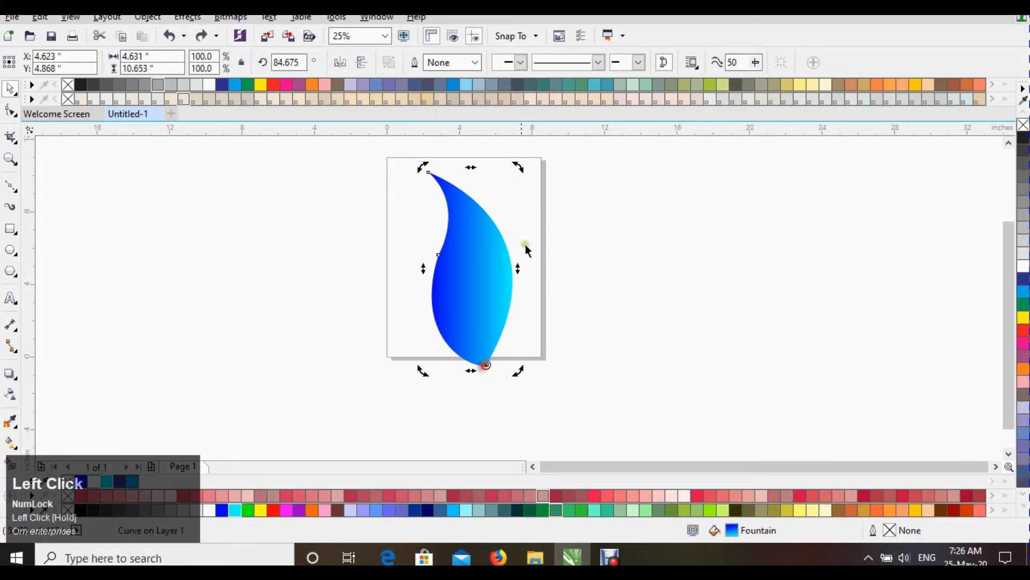
drag(521, 167, 586, 200)
right_click(586, 200)
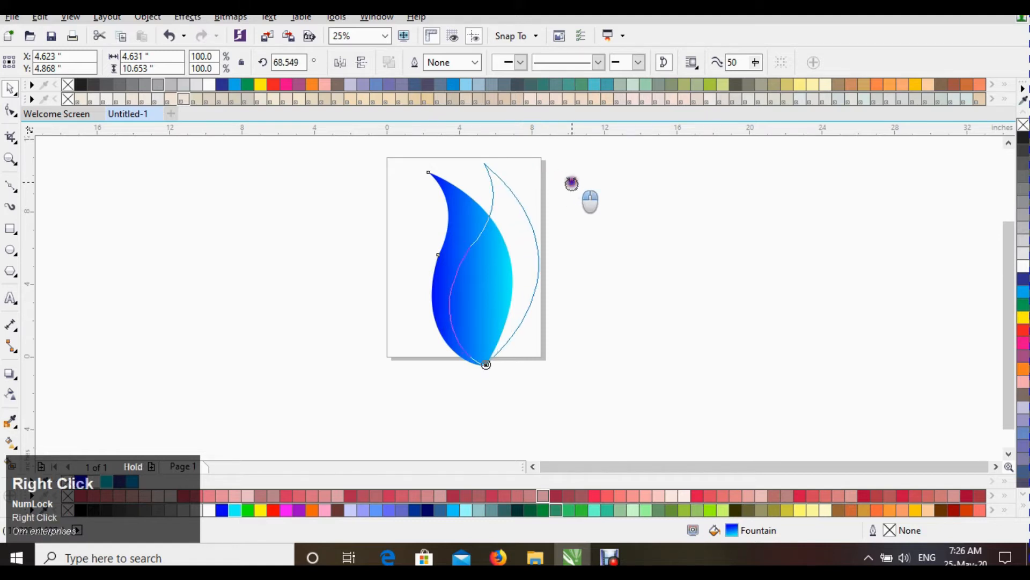
key(ctrl+z)
Step: Mirror the selected petal horizontally
click(481, 239)
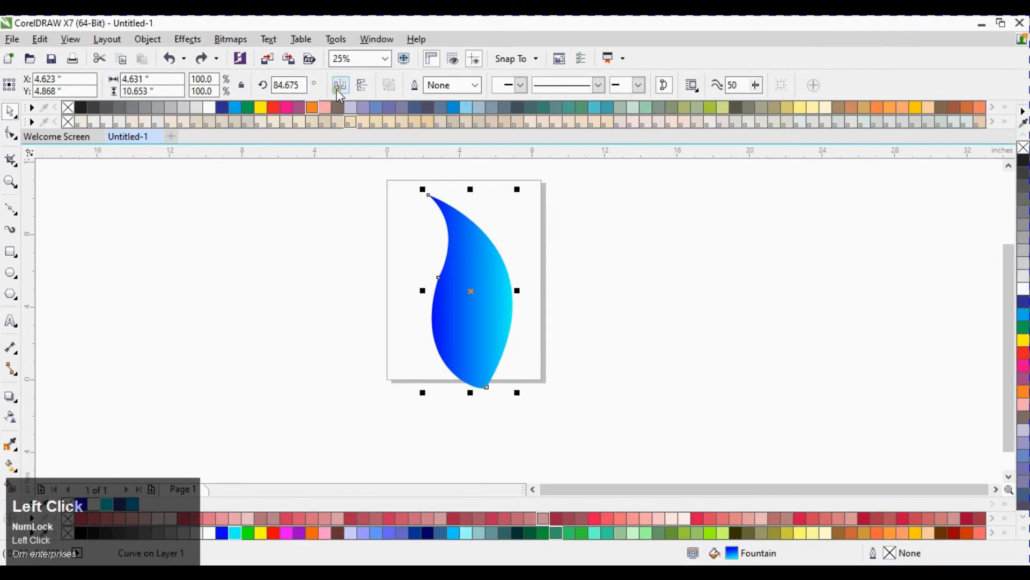
click(339, 86)
Step: Move the rotation centre to the petal's bottom tip and rotate a duplicate copy of the petal around it
click(393, 306)
click(483, 304)
click(489, 290)
drag(522, 192, 564, 210)
right_click(564, 211)
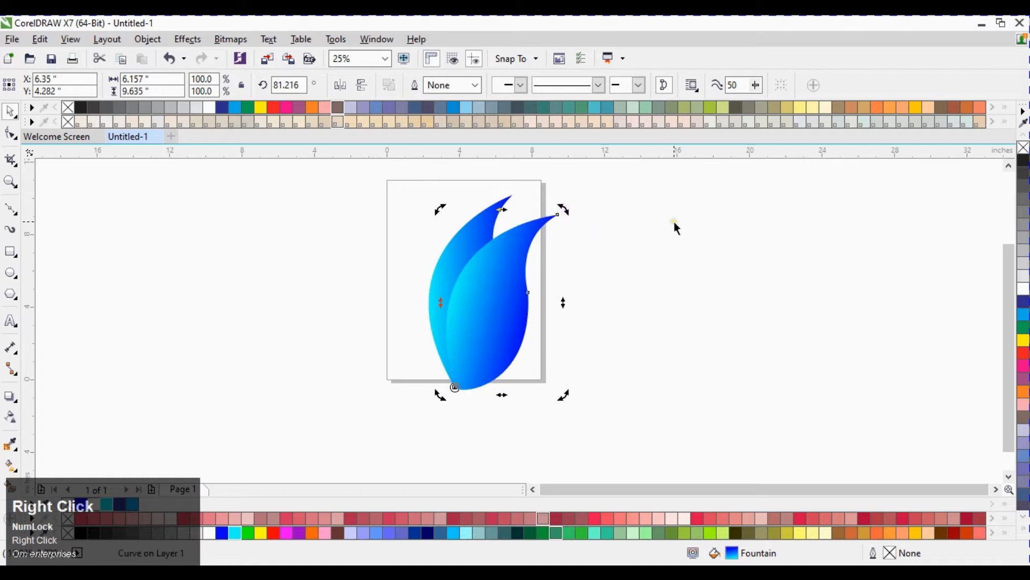
Step: Repeat the rotate-and-copy transformation nine times to complete a full ring of petals
key(ctrl+r)
key(ctrl+r)
key(ctrl+r)
key(ctrl+r)
key(ctrl+r)
key(ctrl+r)
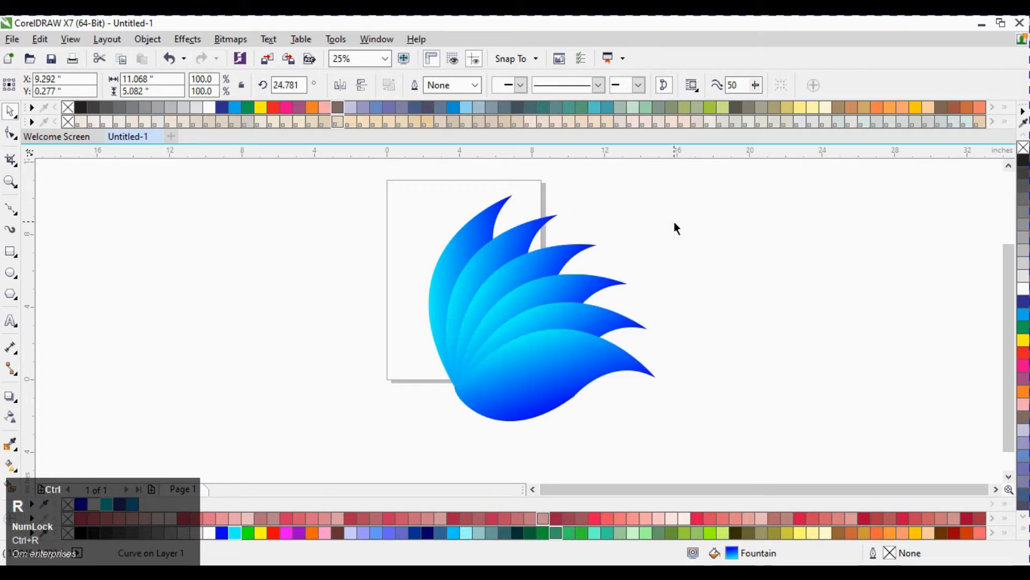
key(ctrl+r)
key(ctrl+r)
key(ctrl+r)
key(ctrl+r)
key(ctrl+r)
key(ctrl+r)
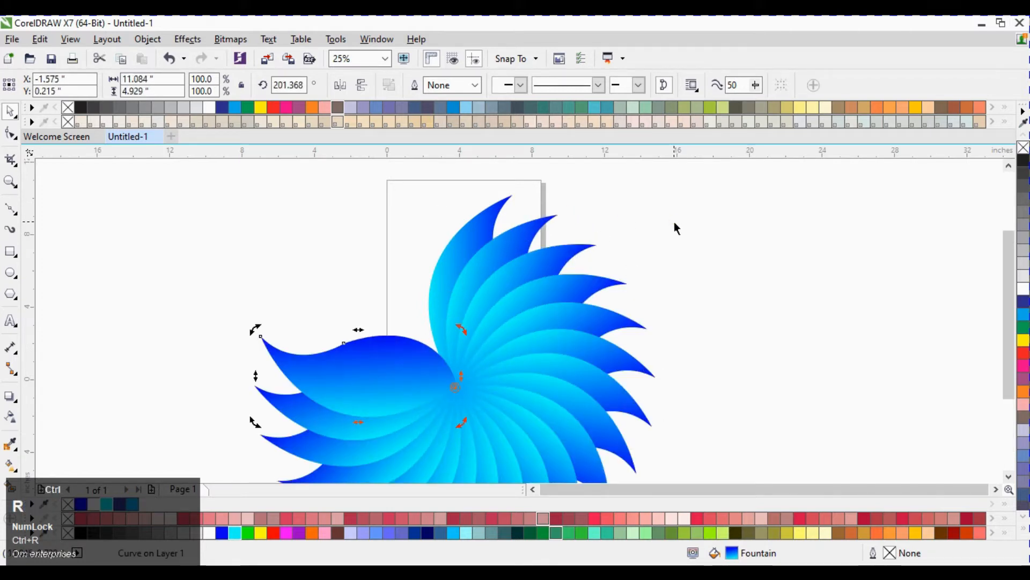
key(ctrl+r)
key(ctrl+r)
key(ctrl+r)
key(ctrl+r)
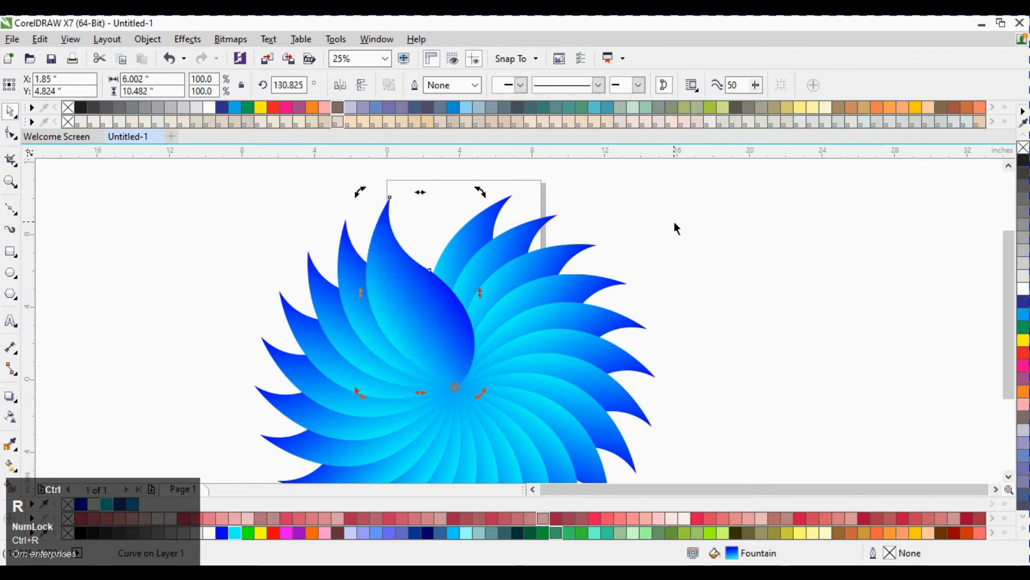
Step: Rotate the whole petal flower about 10° and deselect it
scroll(646, 214, down, 2)
click(607, 277)
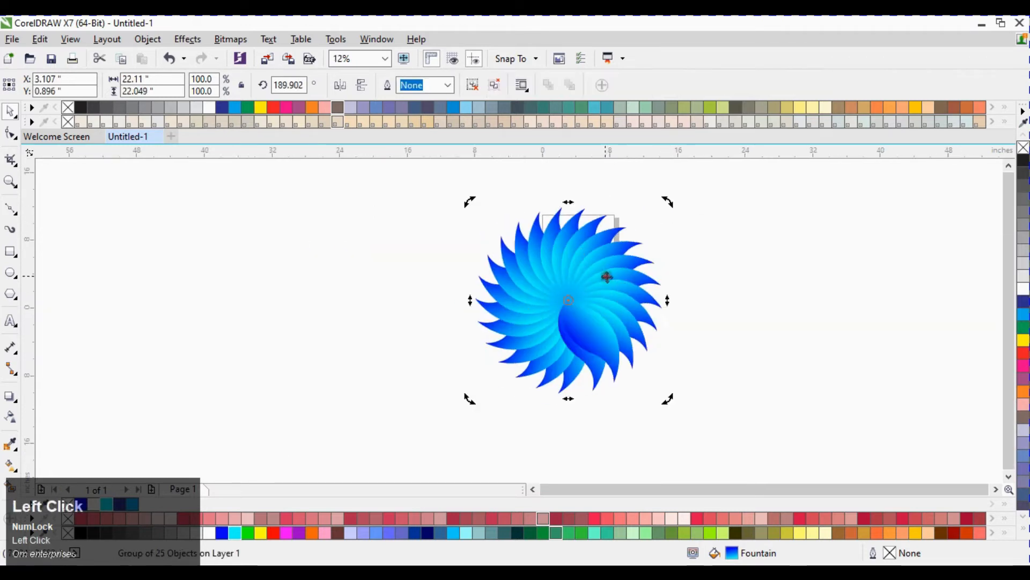
drag(469, 403, 495, 404)
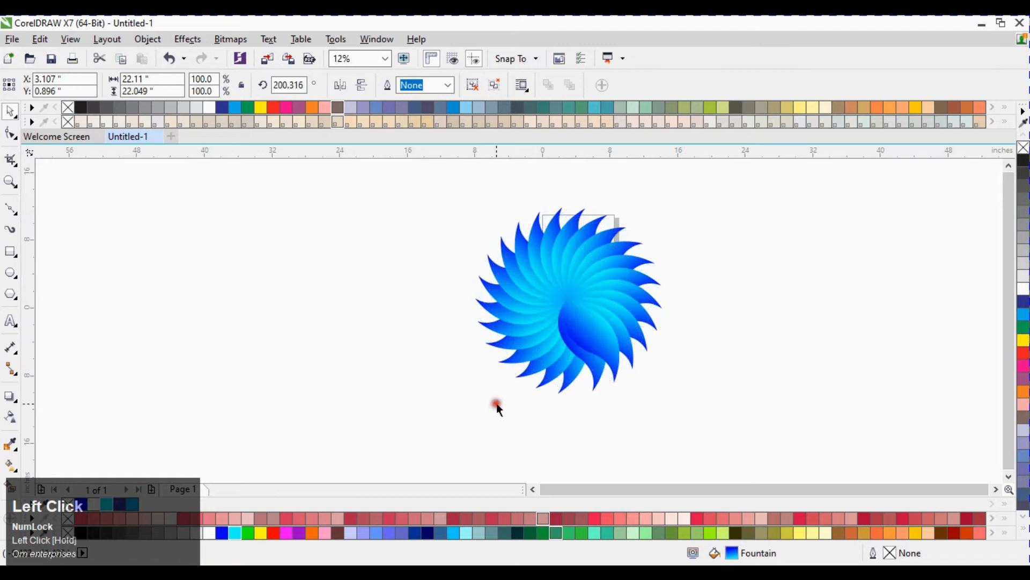
click(746, 293)
click(328, 320)
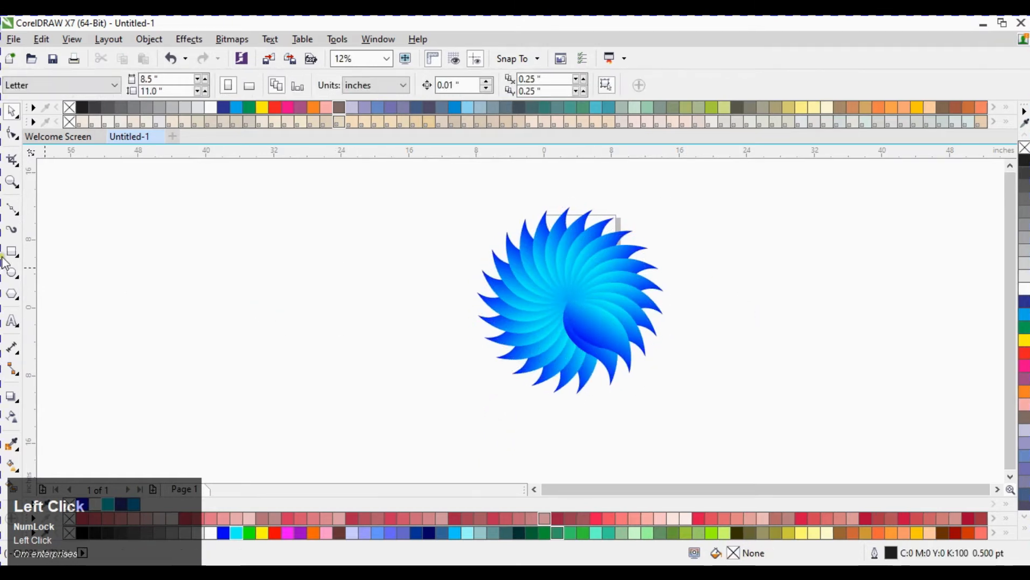
Step: Switch to the Bézier tool and draw a curved stem line from the flower's centre down and to the left
click(17, 214)
scroll(511, 284, down, 2)
click(20, 214)
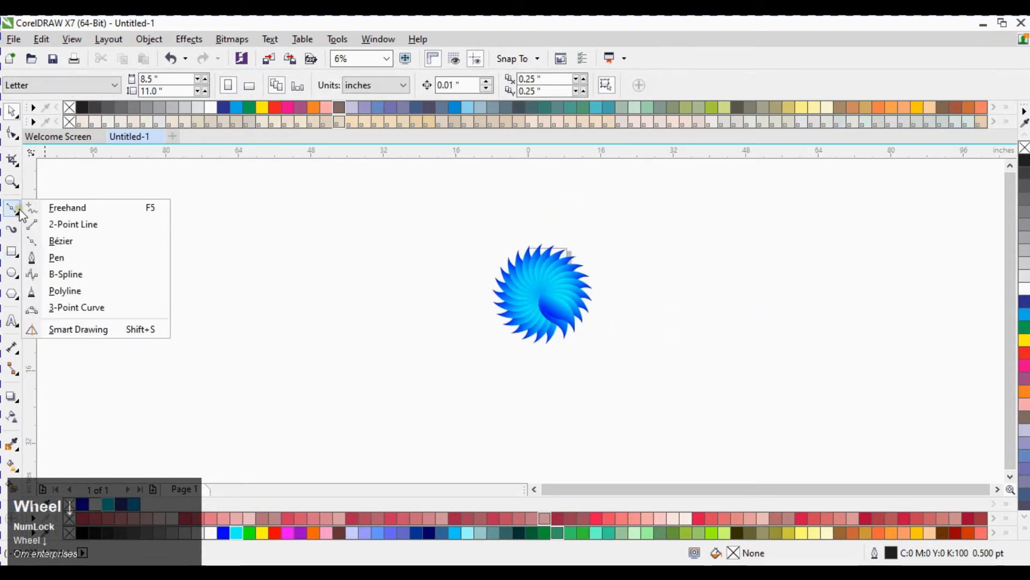
click(63, 241)
scroll(569, 353, down, 1)
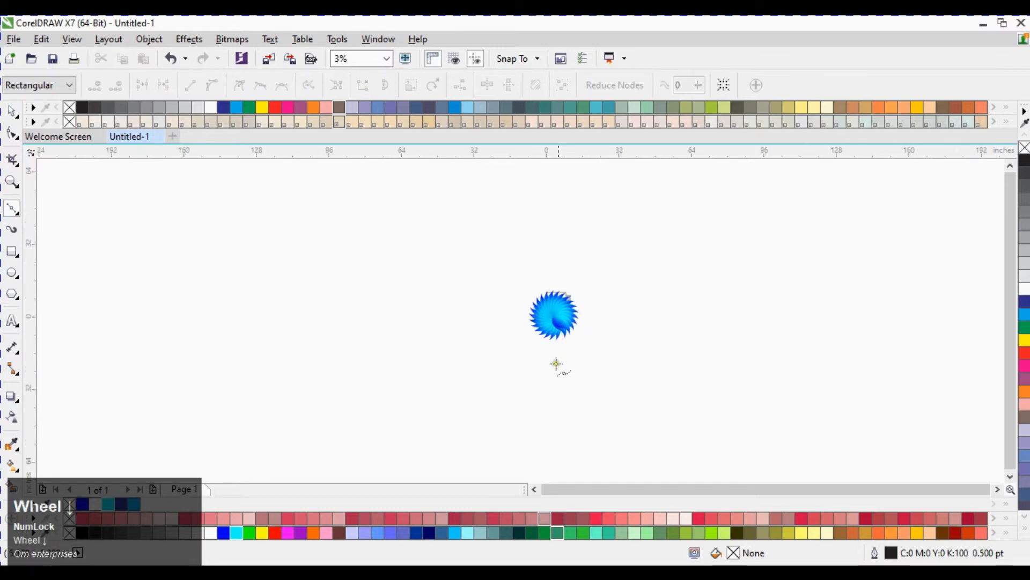
scroll(543, 302, up, 2)
scroll(551, 331, down, 1)
click(544, 259)
drag(502, 360, 435, 403)
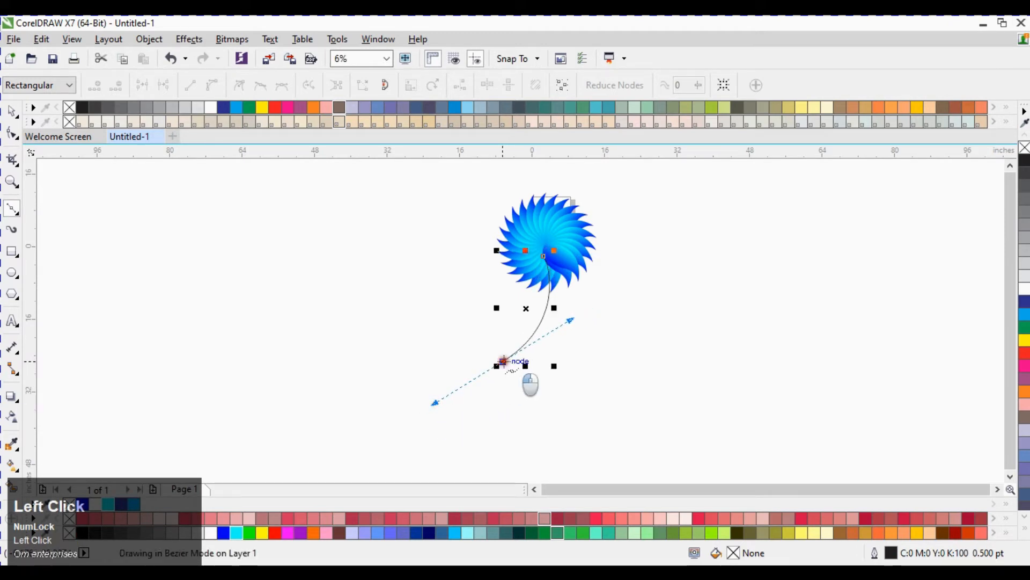
drag(427, 459, 431, 437)
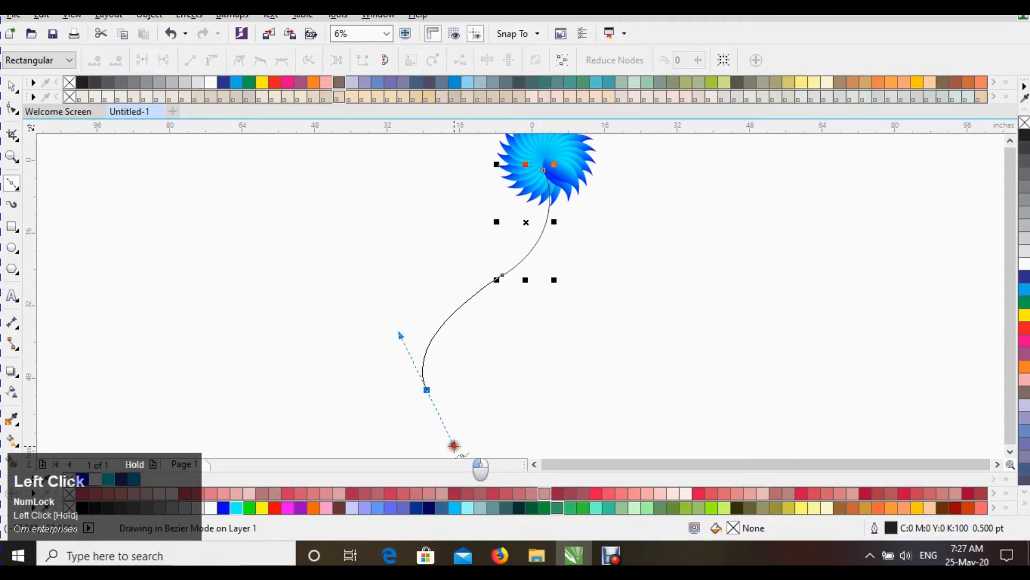
click(427, 356)
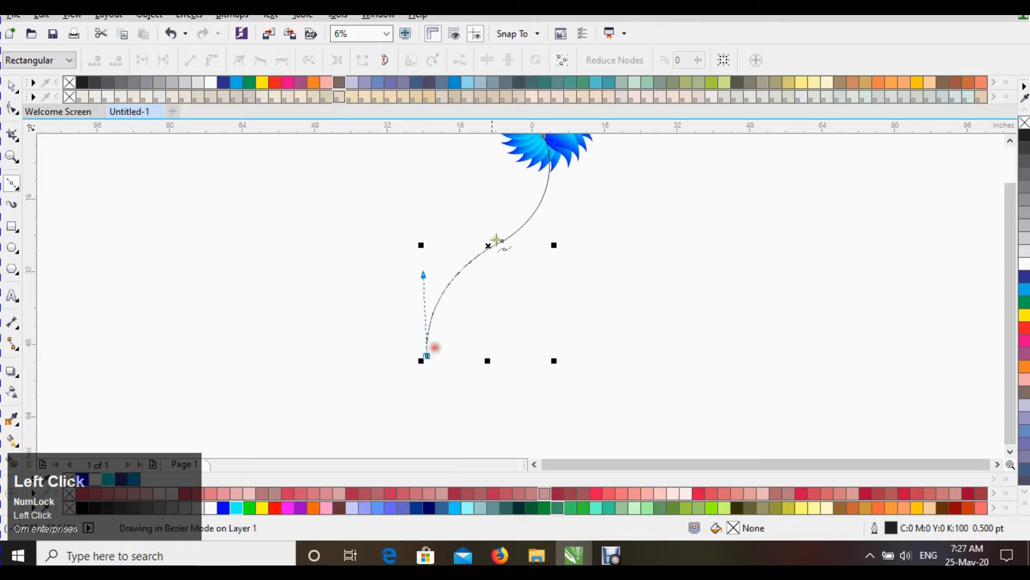
Step: Continue the stem with a second curved side running back up to the flower's centre
drag(512, 251, 579, 231)
click(513, 254)
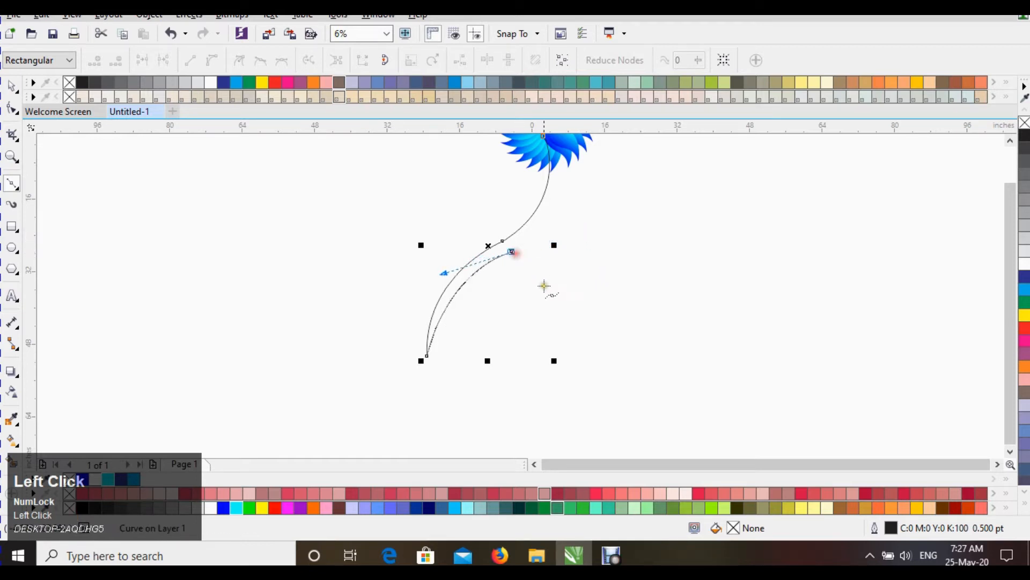
scroll(544, 286, down, 1)
scroll(557, 226, up, 1)
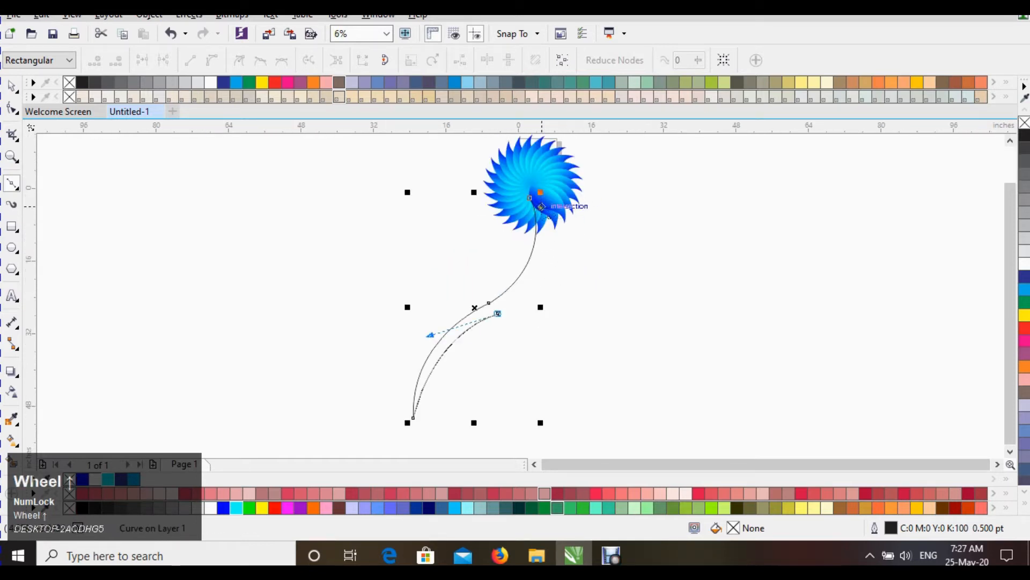
drag(541, 204, 544, 173)
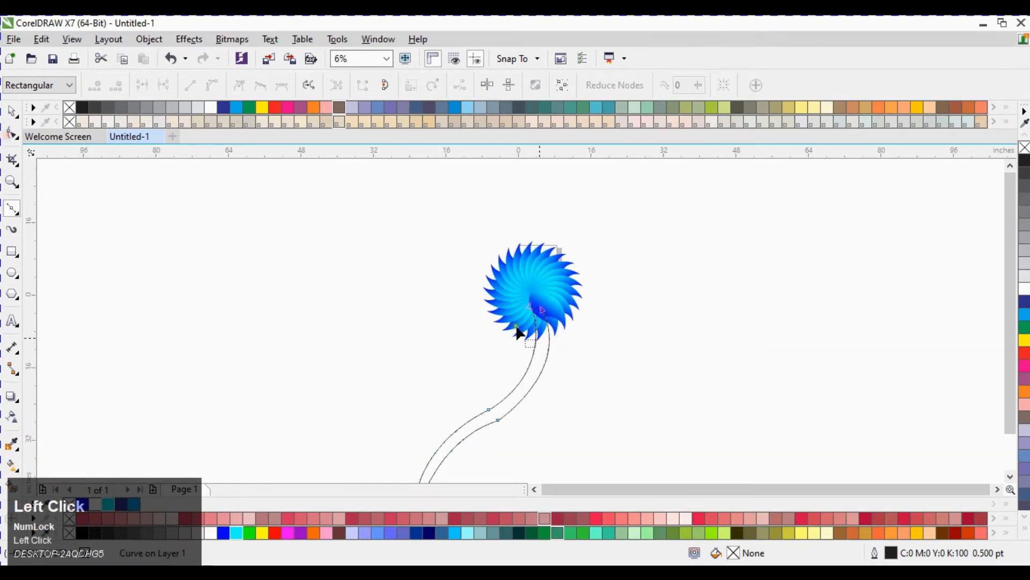
Step: Select the stem's end nodes at the flower centre and join them with the Shape tool
drag(465, 275, 561, 330)
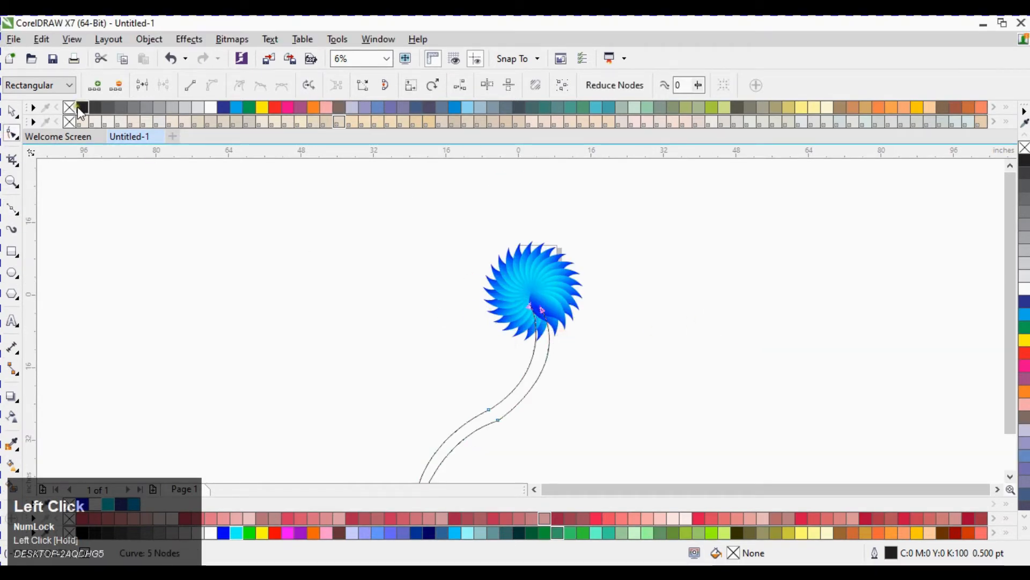
click(143, 85)
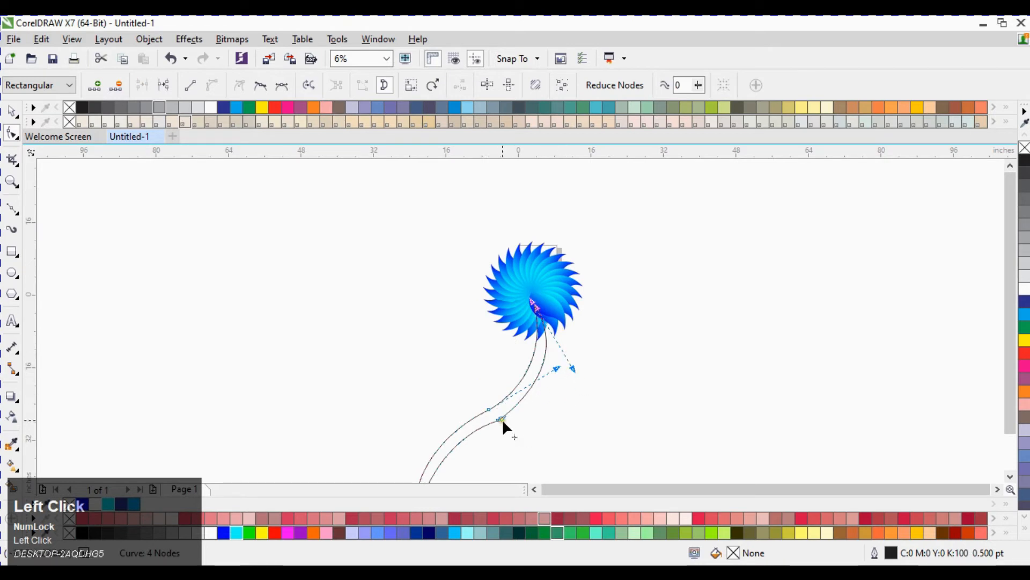
click(498, 418)
scroll(507, 410, up, 3)
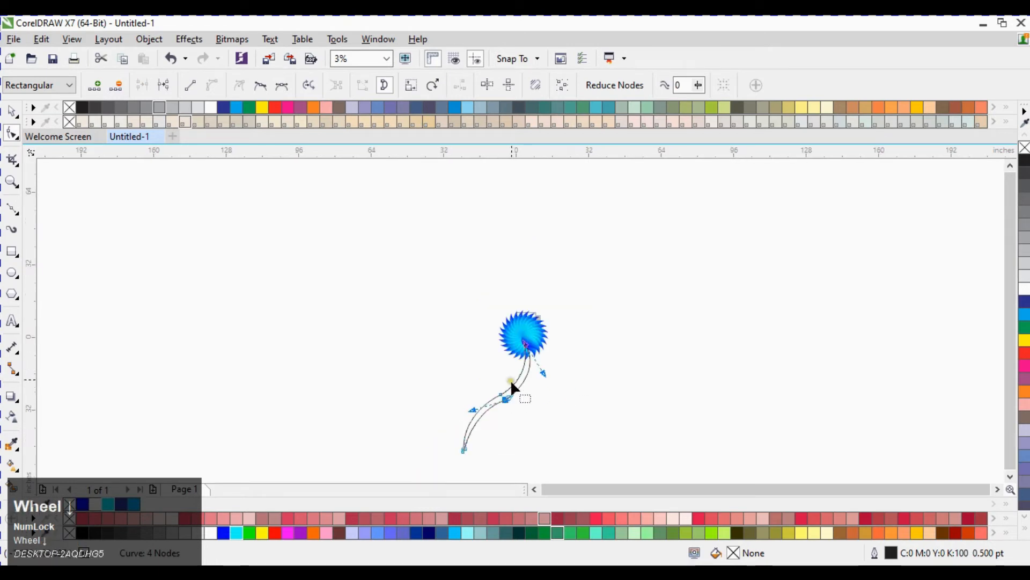
Step: Reshape the stem's two curves by adjusting their node control handles with the Shape tool
drag(501, 397, 508, 371)
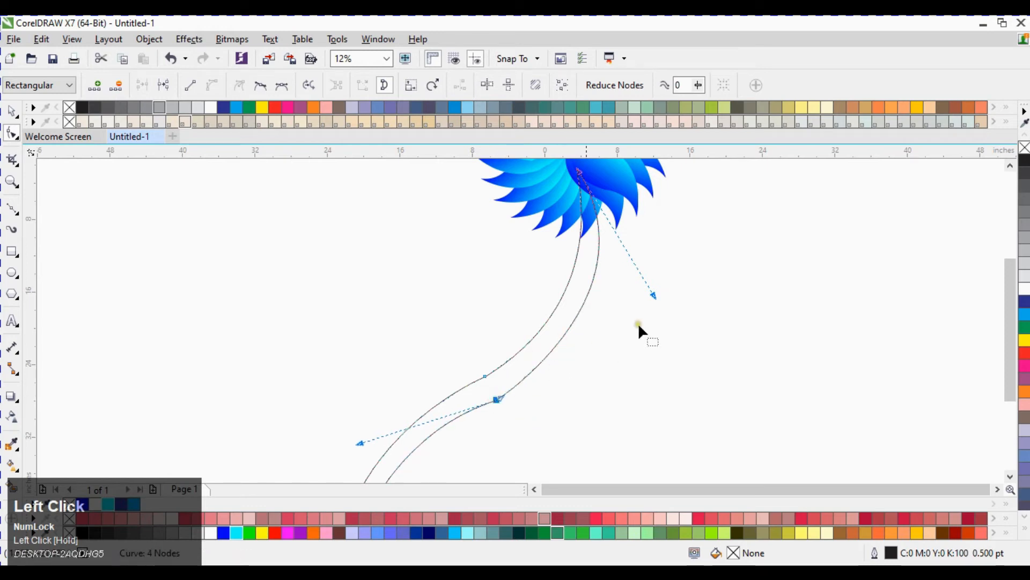
drag(653, 305, 638, 302)
scroll(623, 253, down, 2)
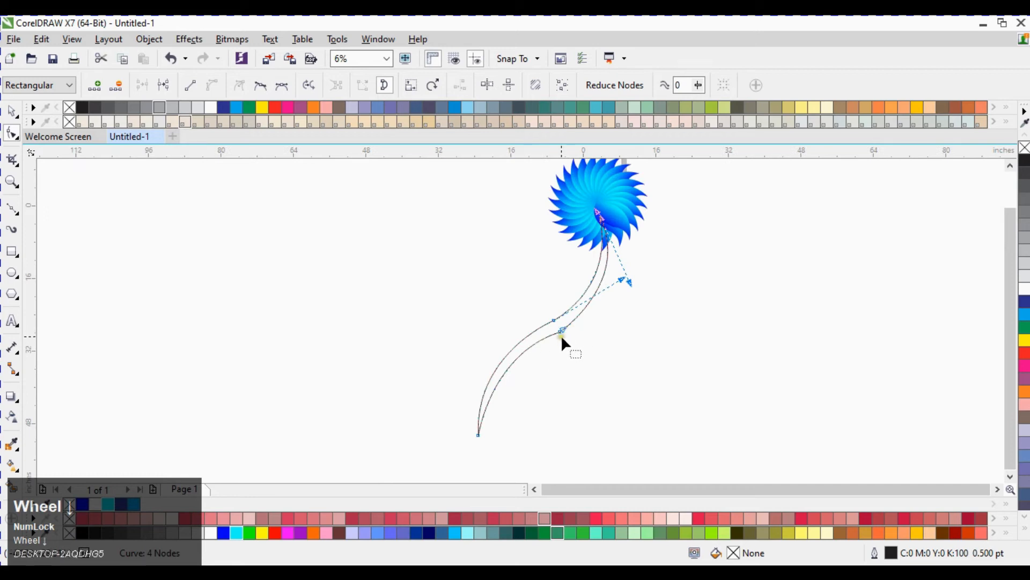
click(561, 332)
drag(491, 354, 497, 366)
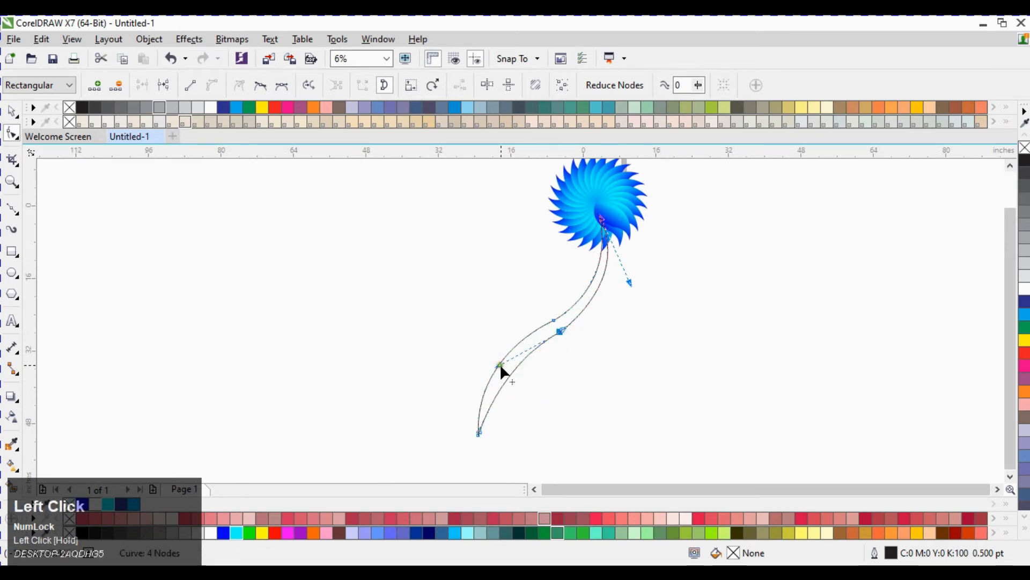
click(554, 320)
drag(474, 351, 481, 360)
Step: Select the flower group and change its stacking order so it sits in front of the stem
key(ctrl+space)
click(658, 337)
click(554, 320)
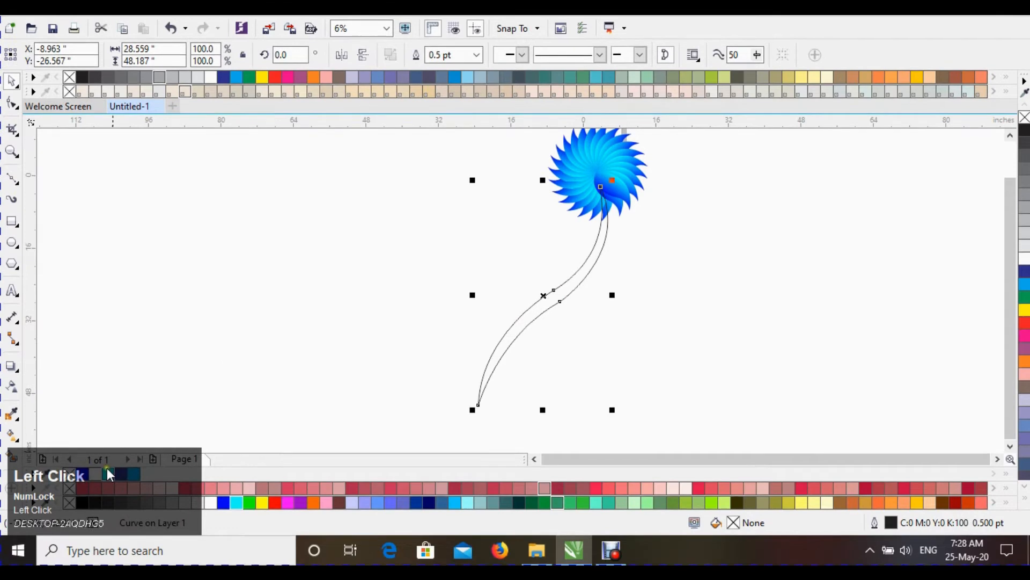
click(619, 146)
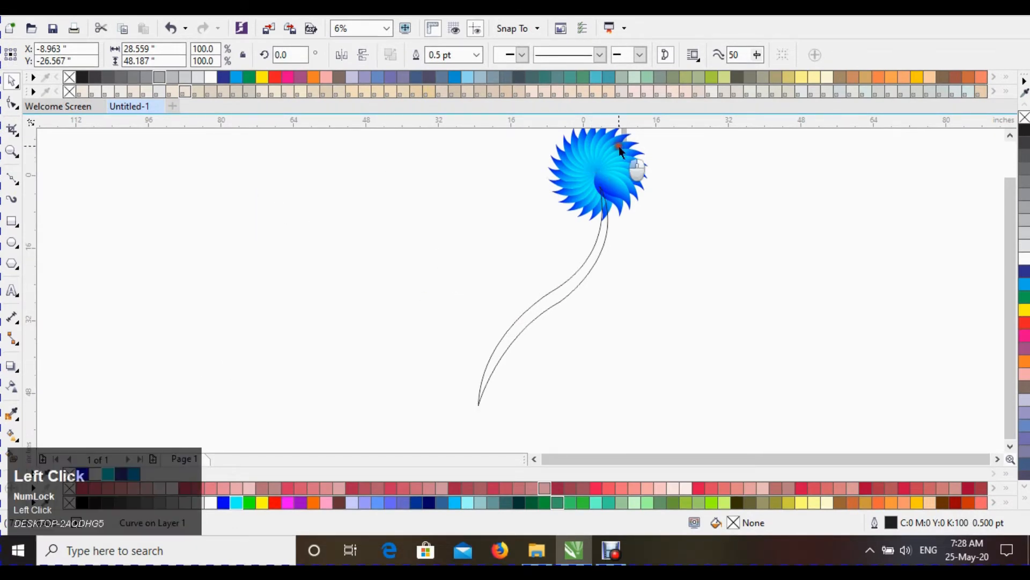
right_click(619, 146)
click(710, 195)
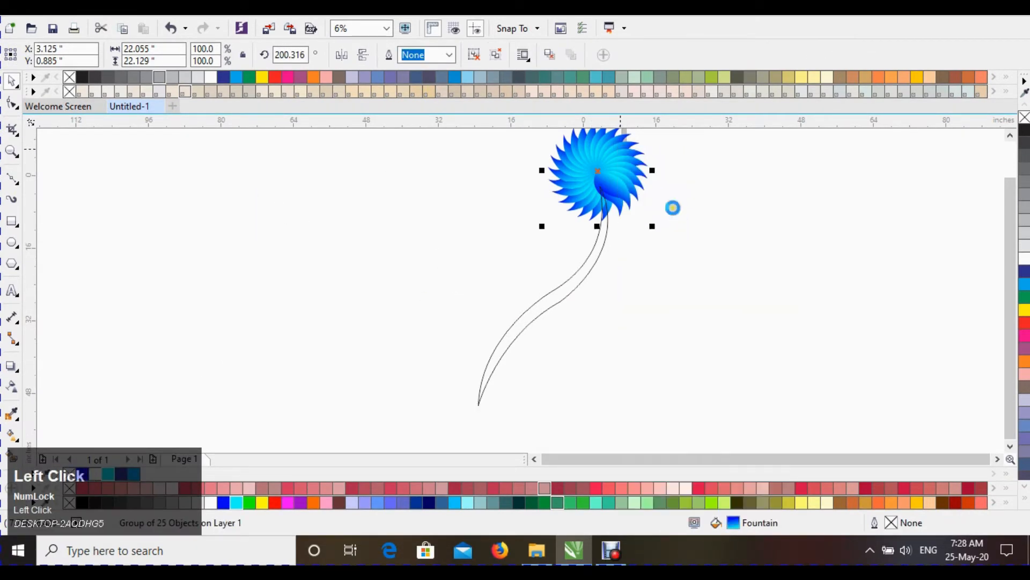
Step: Apply a blue-to-cyan fountain fill to the stem with the Interactive Fill tool and adjust the gradient handles
click(598, 181)
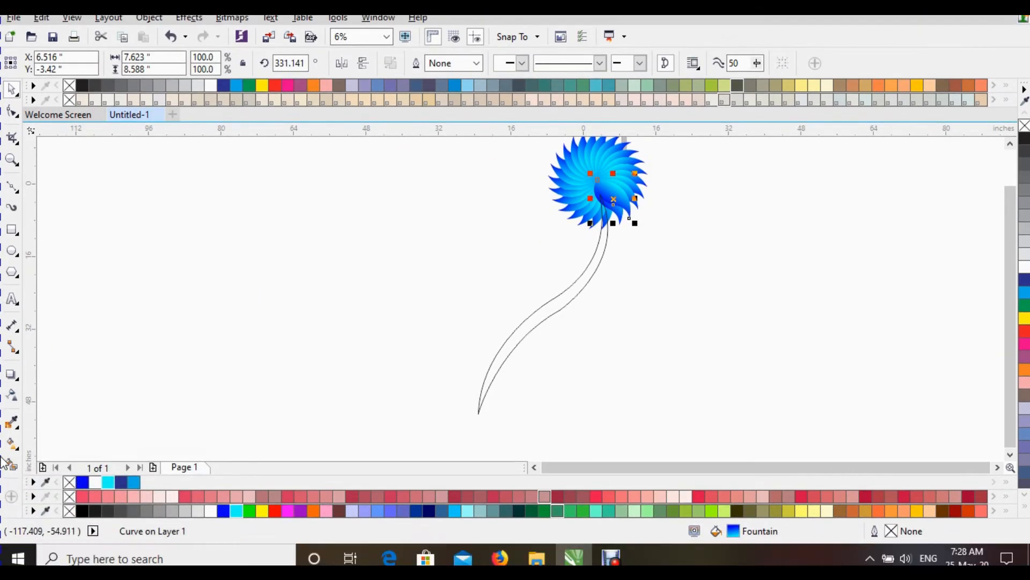
click(12, 445)
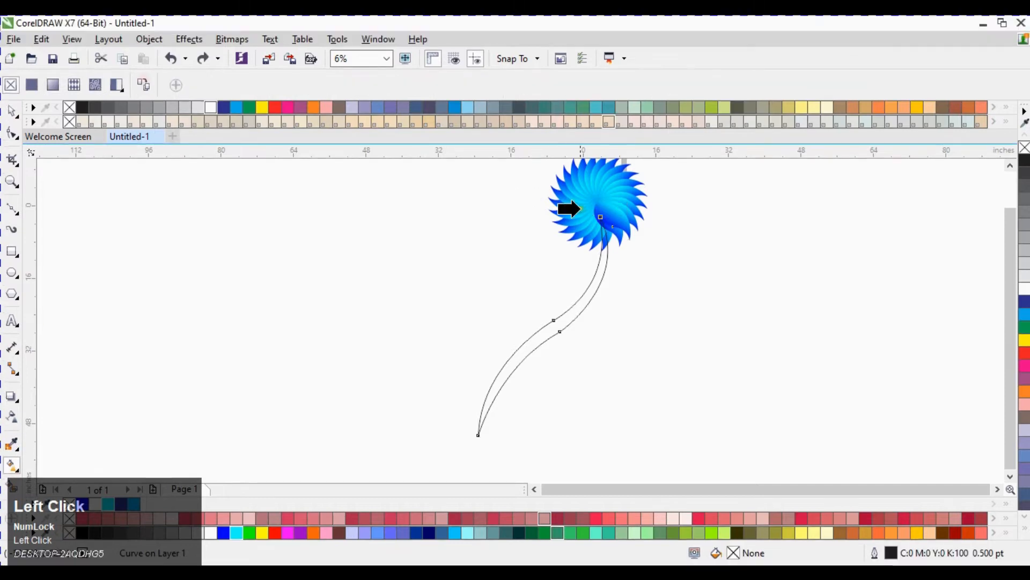
click(613, 215)
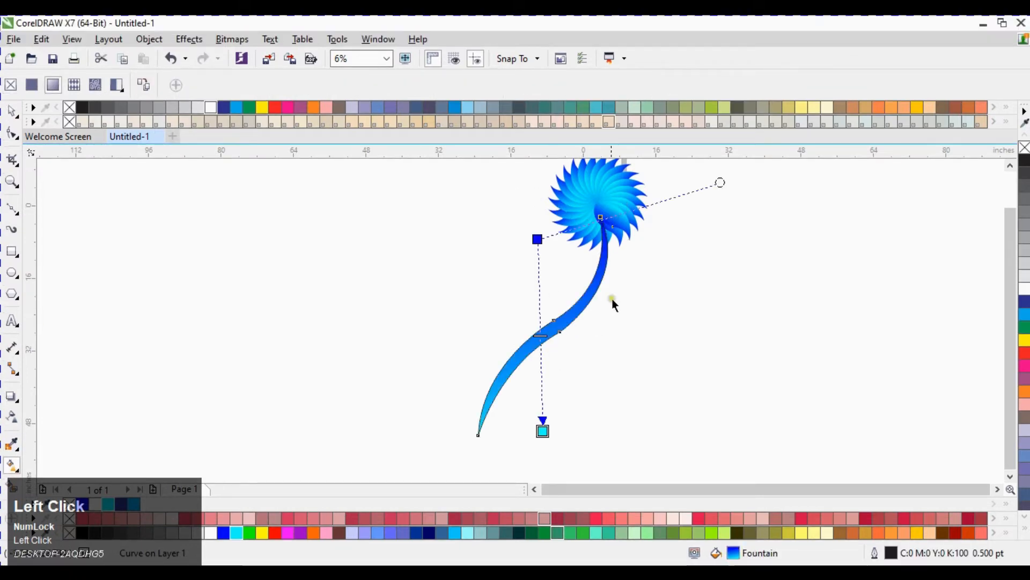
drag(539, 431, 580, 359)
drag(537, 239, 492, 310)
drag(581, 358, 573, 346)
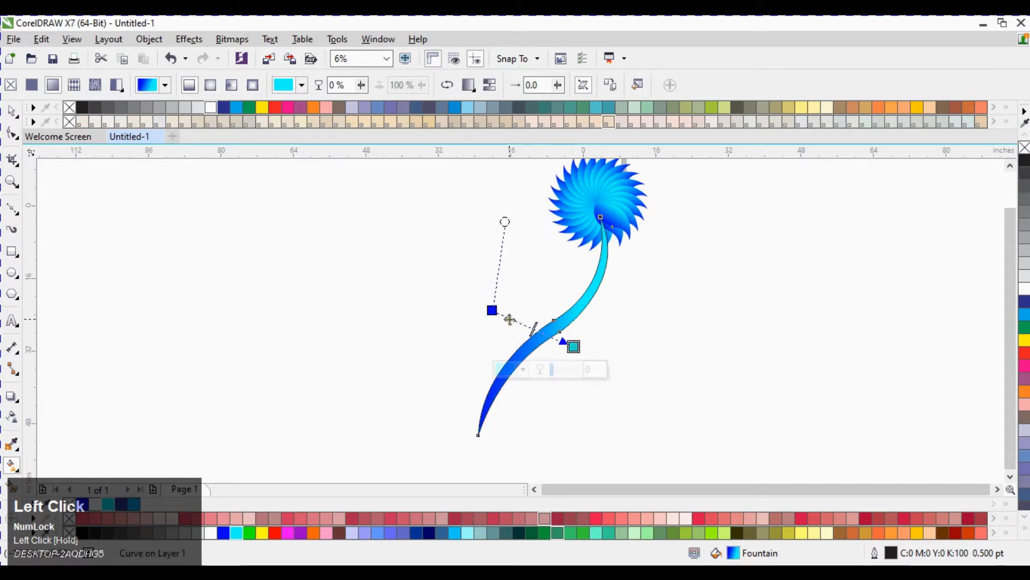
drag(492, 310, 506, 310)
drag(573, 346, 555, 359)
Step: Remove the stem's outline and deselect it
key(space)
click(478, 285)
click(593, 291)
right_click(1021, 150)
click(773, 272)
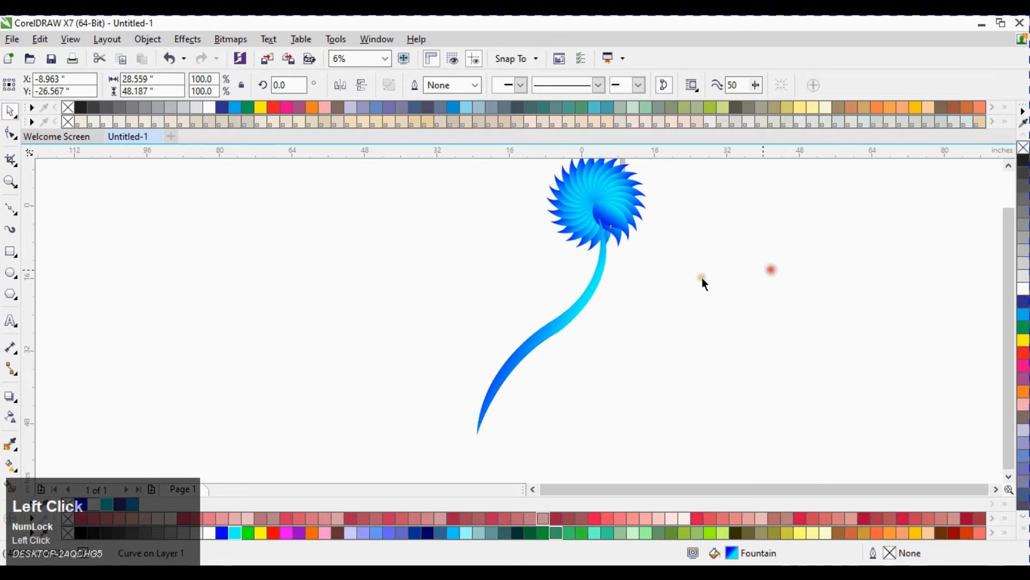
Step: Examine the flower and stem at different zoom levels
click(527, 348)
scroll(513, 197, down, 2)
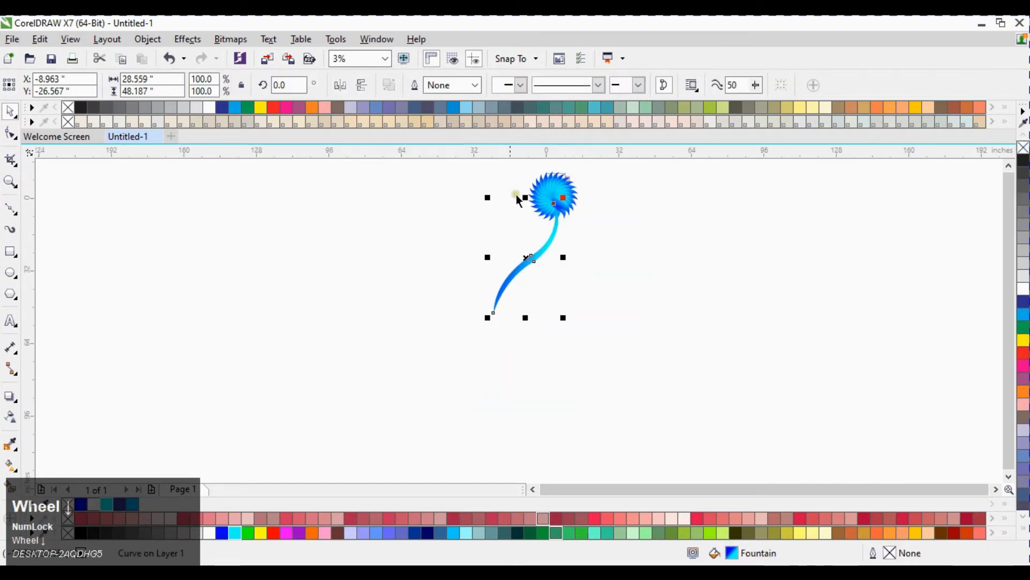
scroll(544, 193, up, 2)
scroll(585, 236, up, 1)
scroll(585, 236, down, 1)
click(557, 306)
drag(438, 446, 457, 429)
click(445, 319)
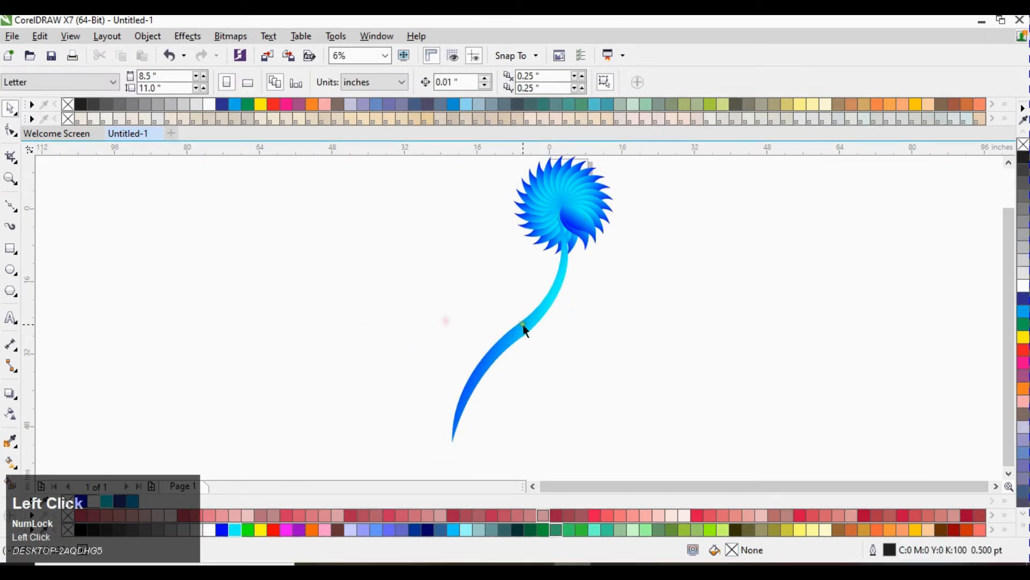
scroll(536, 228, up, 2)
Step: Draw a circle about 2.9 inches wide at the flower's centre with the Ellipse tool
click(10, 248)
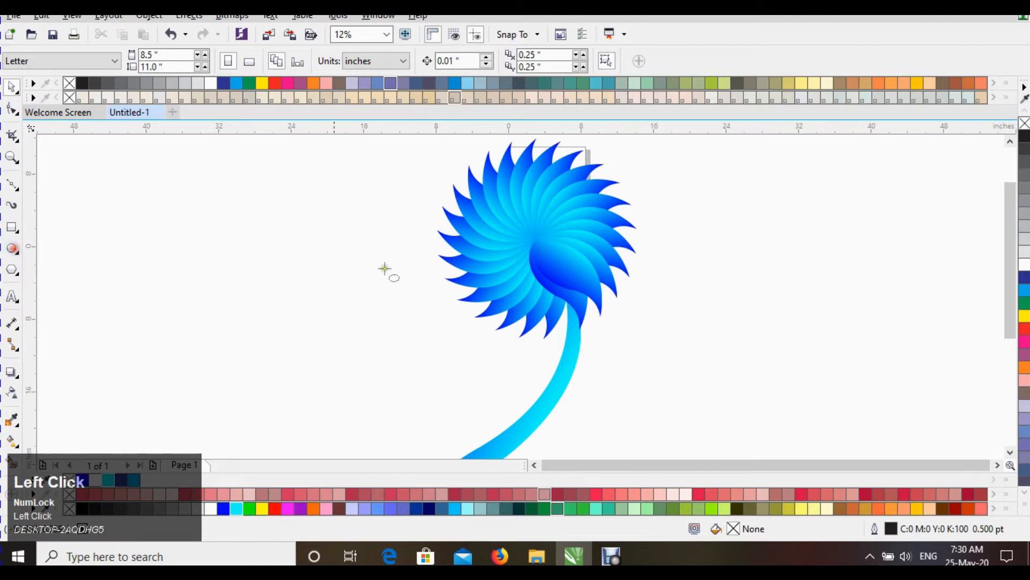
drag(509, 234, 544, 252)
key(space)
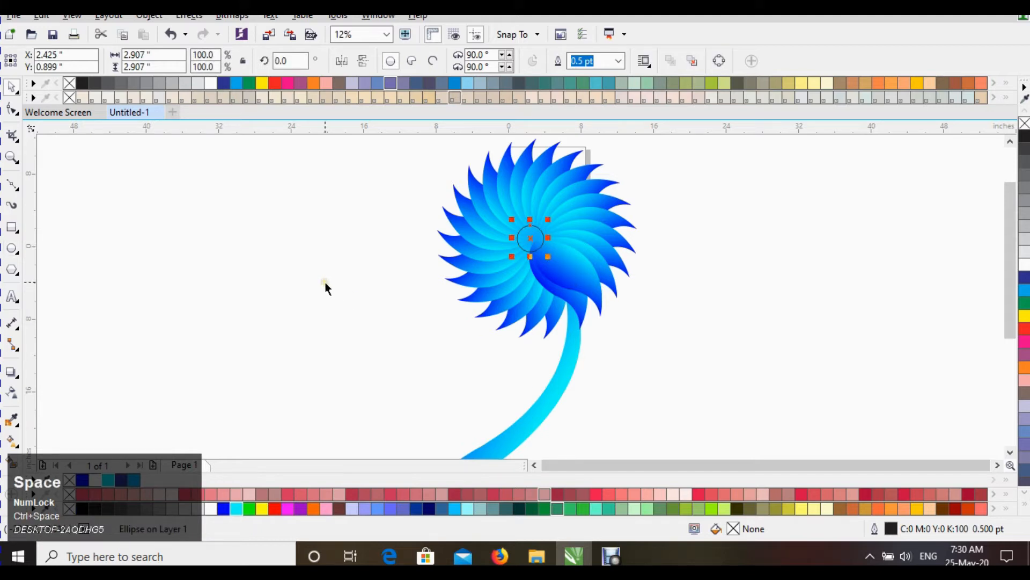
Step: Apply a fountain fill to the centre circle with the Interactive Fill tool
click(557, 384)
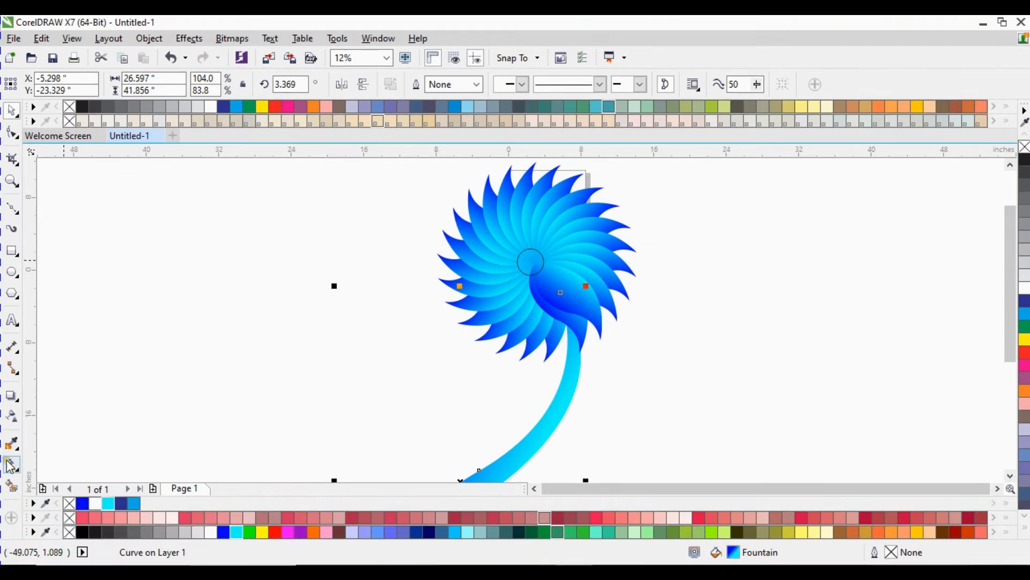
click(8, 441)
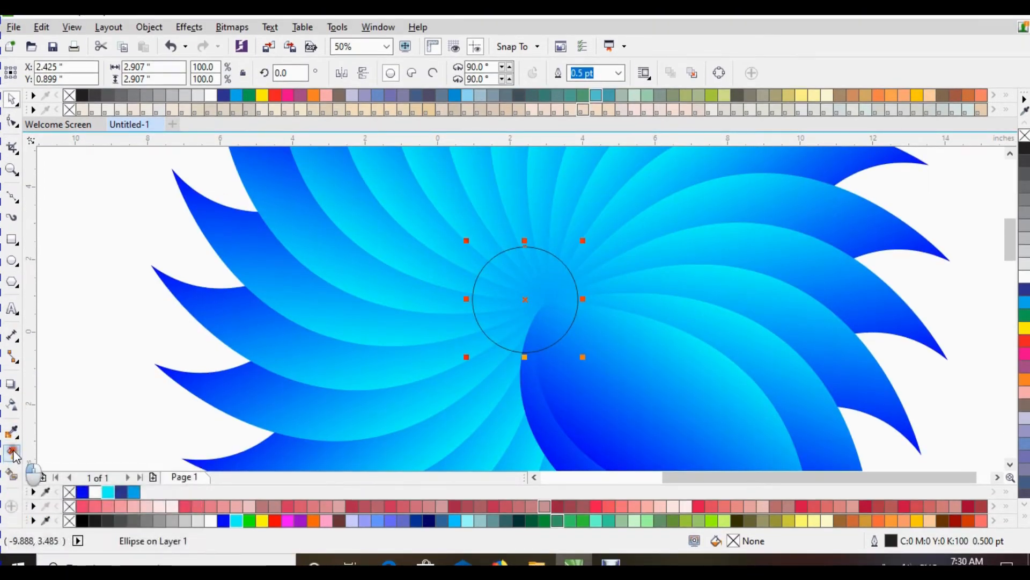
click(11, 465)
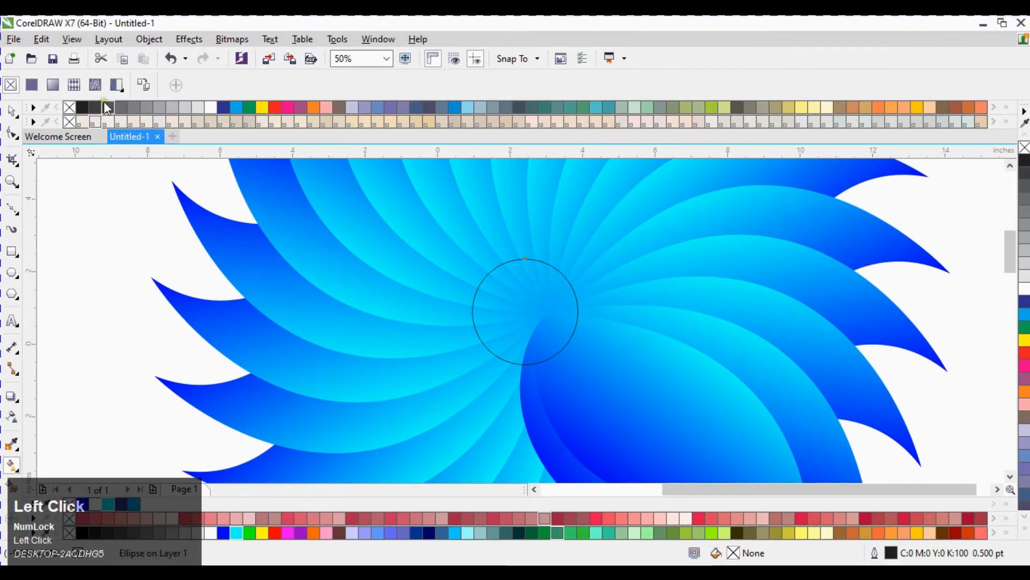
scroll(341, 165, down, 1)
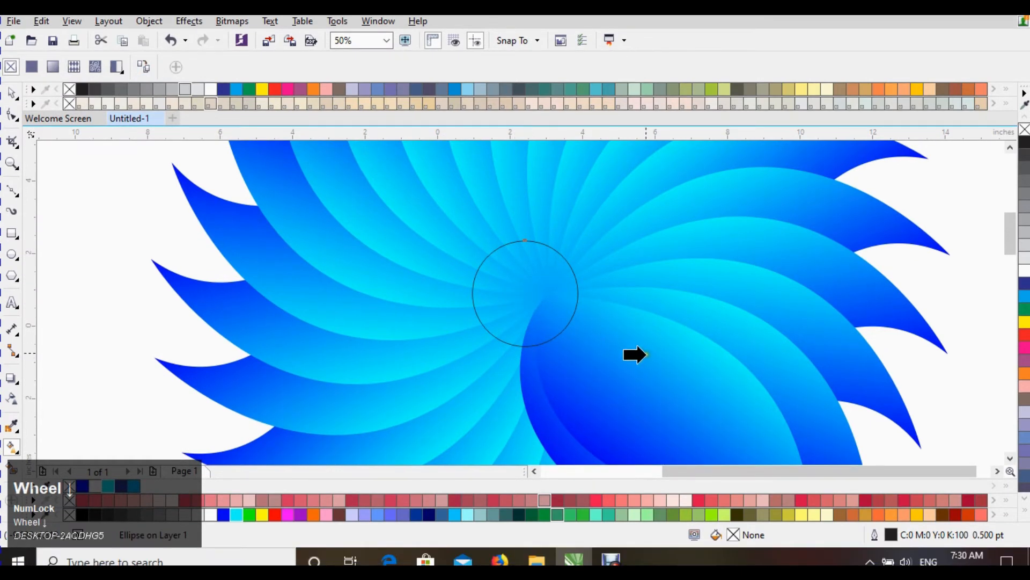
click(663, 376)
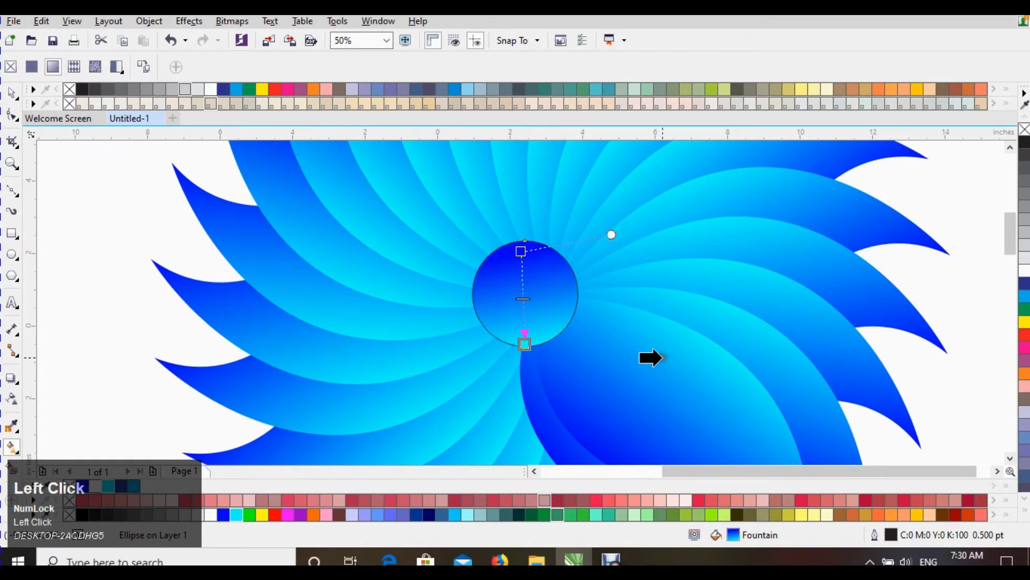
key(space)
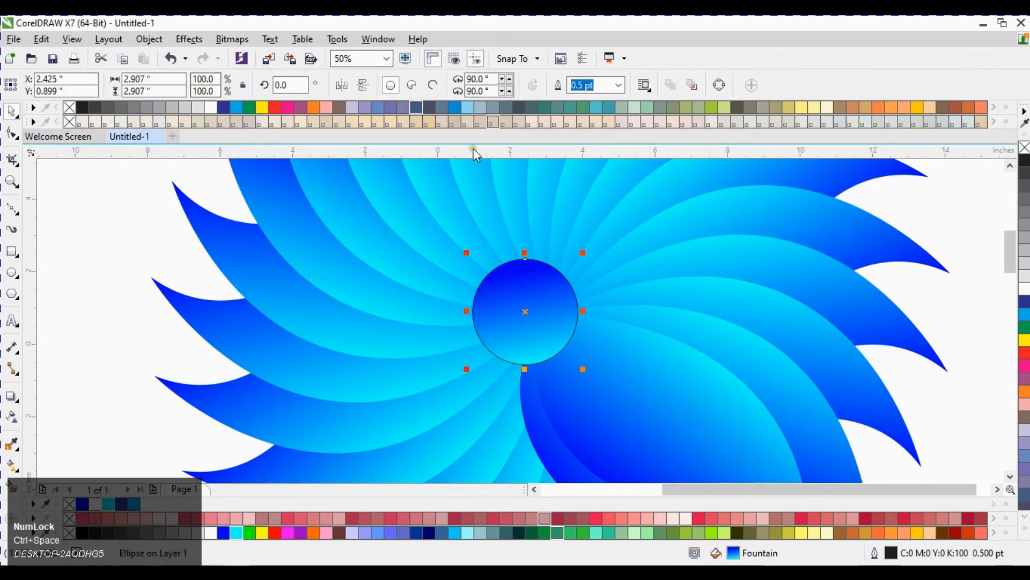
Step: Switch the centre circle to a radial fountain fill and reposition its colour nodes
click(550, 311)
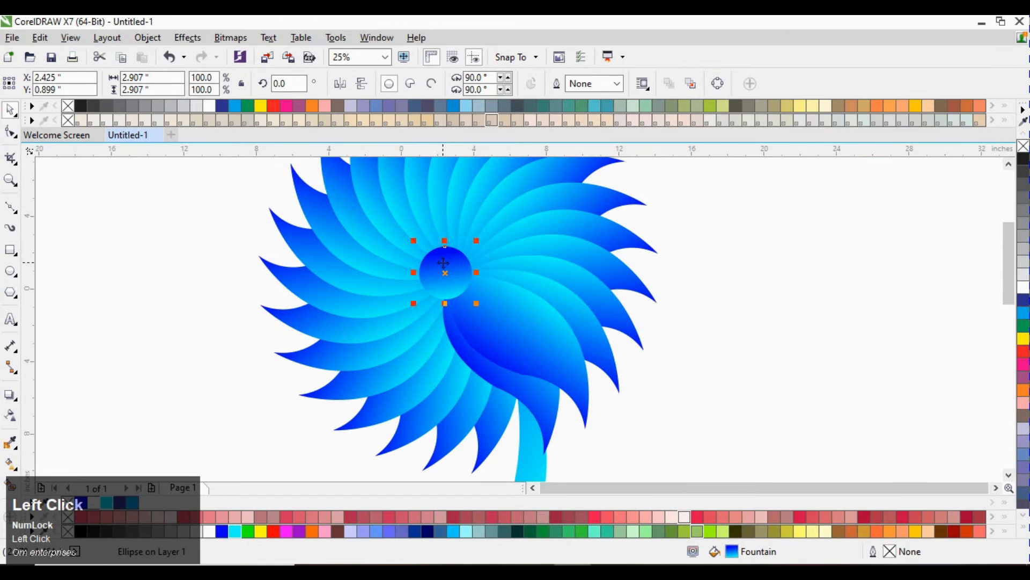
key(g)
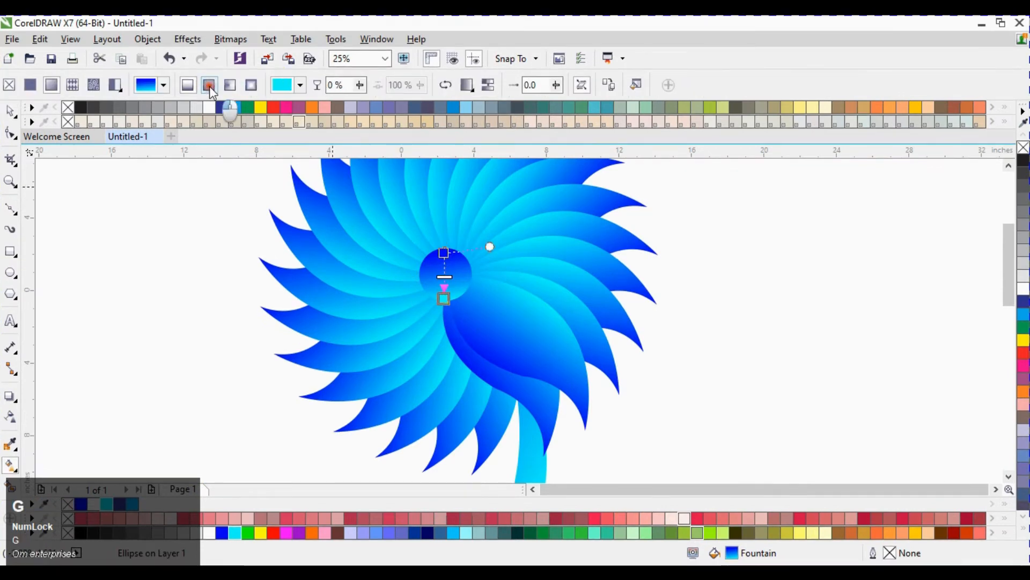
click(209, 86)
drag(467, 274, 443, 322)
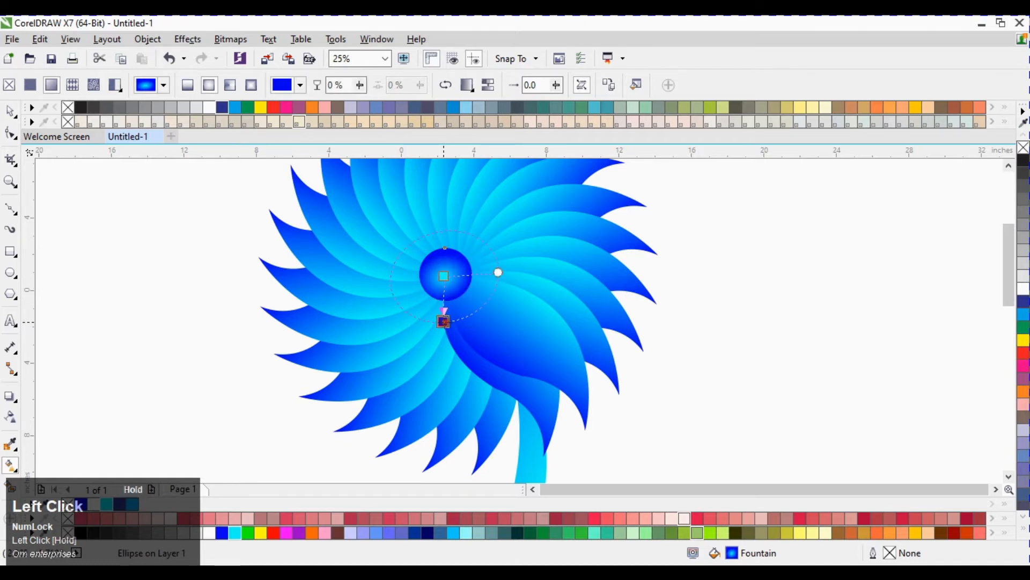
click(445, 275)
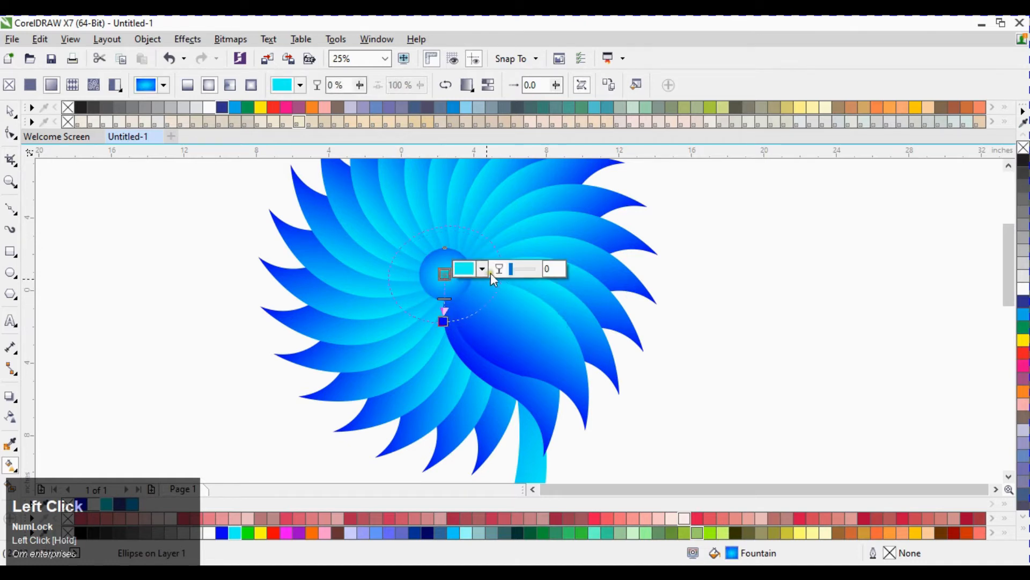
click(513, 271)
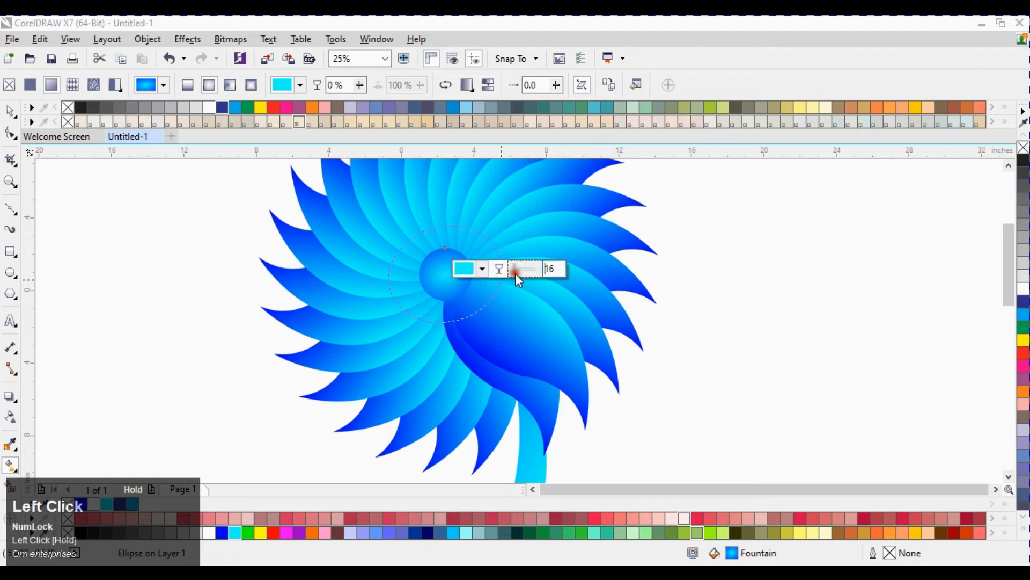
click(443, 321)
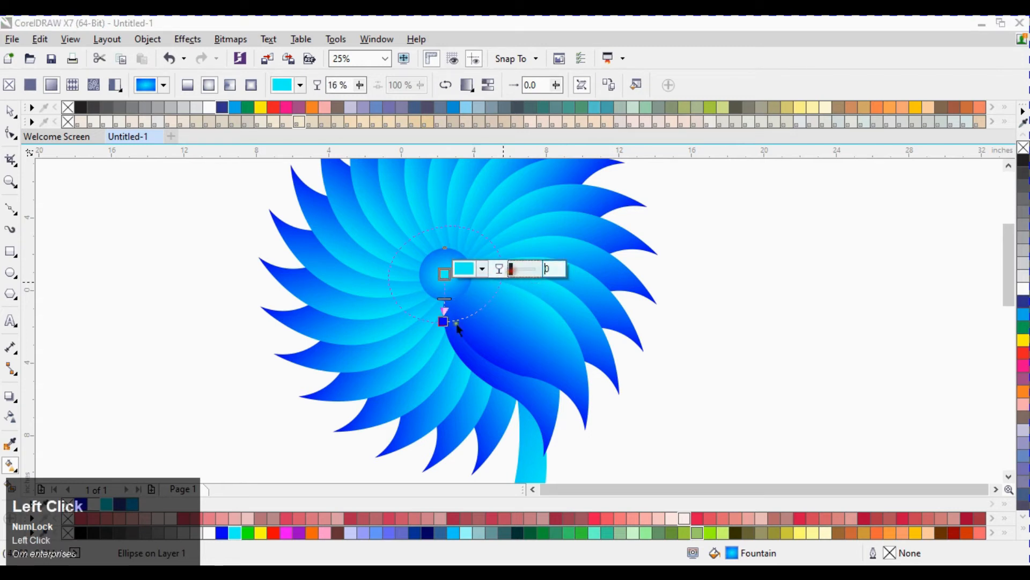
drag(444, 321, 455, 304)
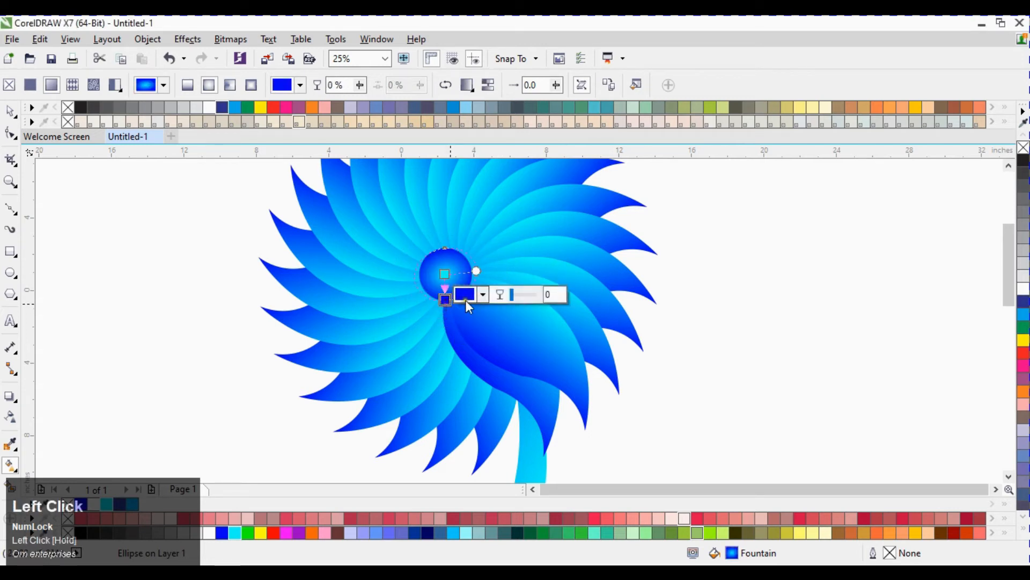
Step: Fine-tune the radial fill's centre and end node positions on the circle
scroll(456, 278, up, 4)
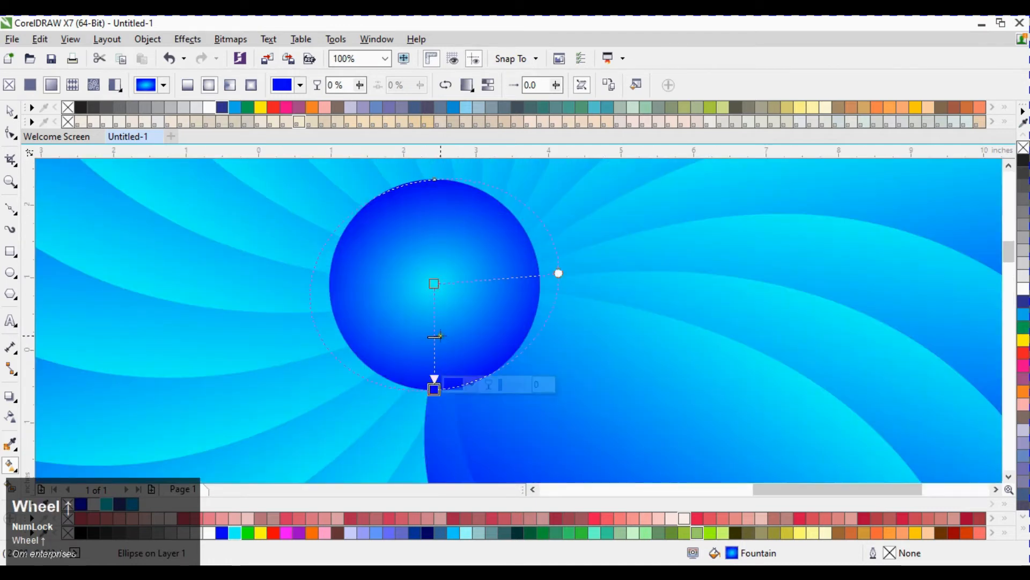
drag(434, 316, 431, 284)
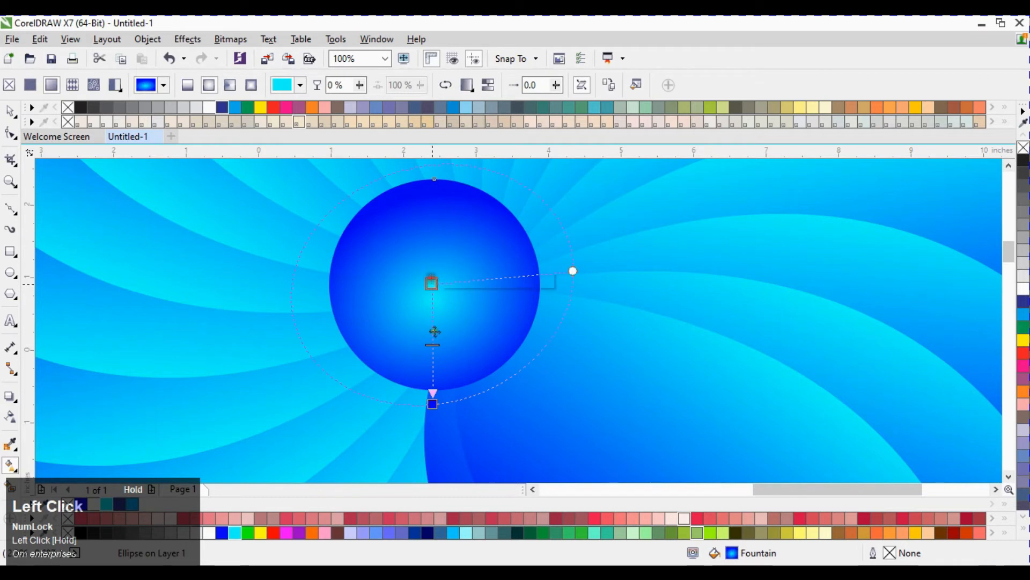
drag(431, 346, 430, 368)
key(space)
Step: Zoom out to review the whole flower with its centre circle and stem
scroll(446, 239, down, 2)
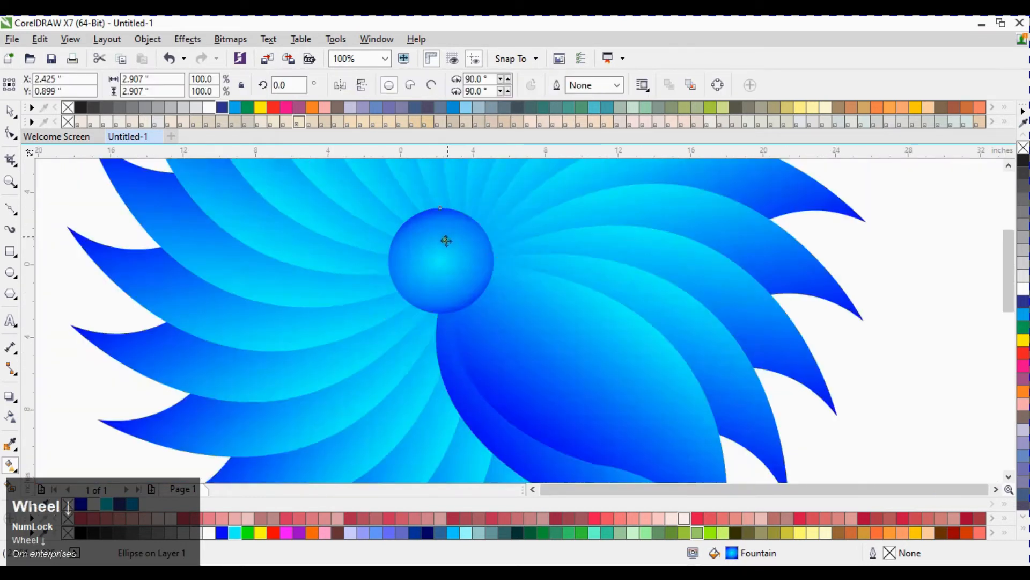
scroll(446, 240, down, 2)
click(714, 253)
scroll(483, 298, down, 1)
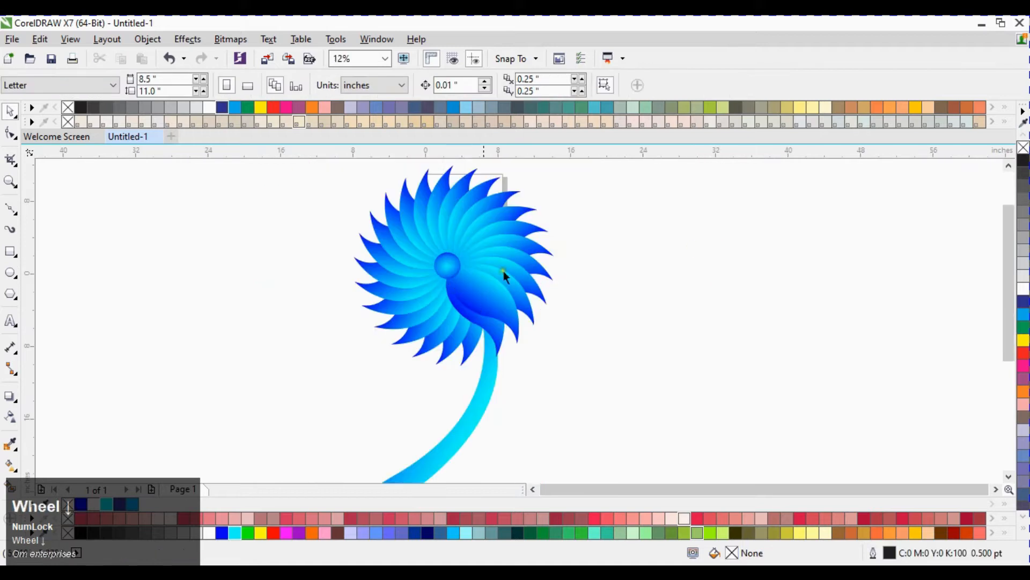
scroll(485, 299, down, 1)
click(486, 355)
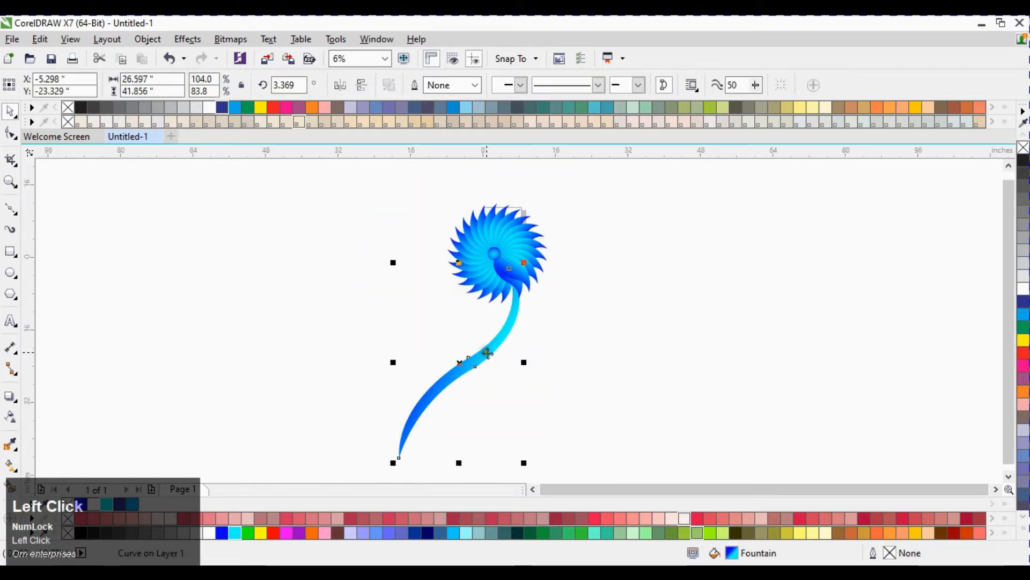
click(616, 292)
drag(404, 192, 613, 303)
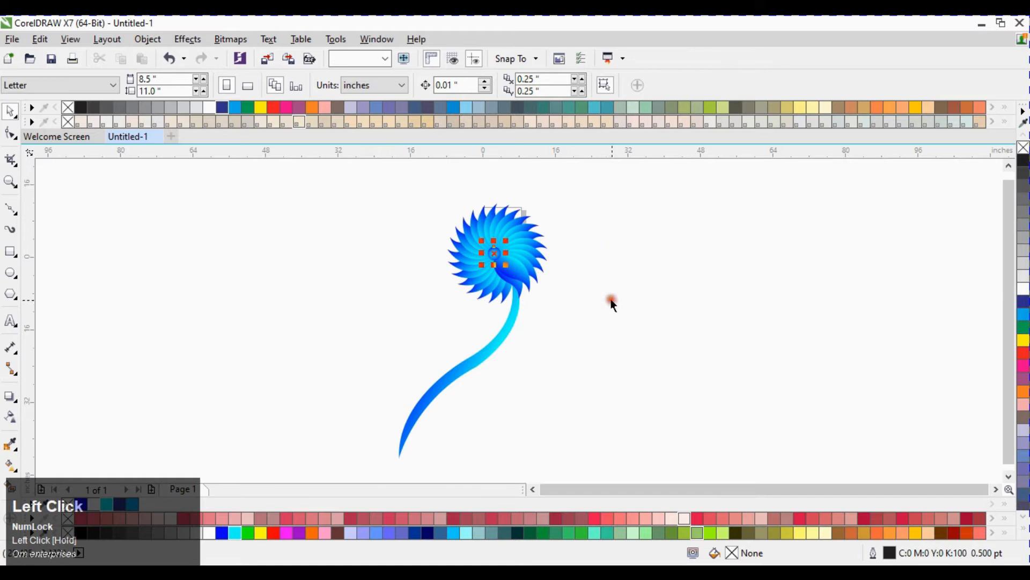
click(404, 206)
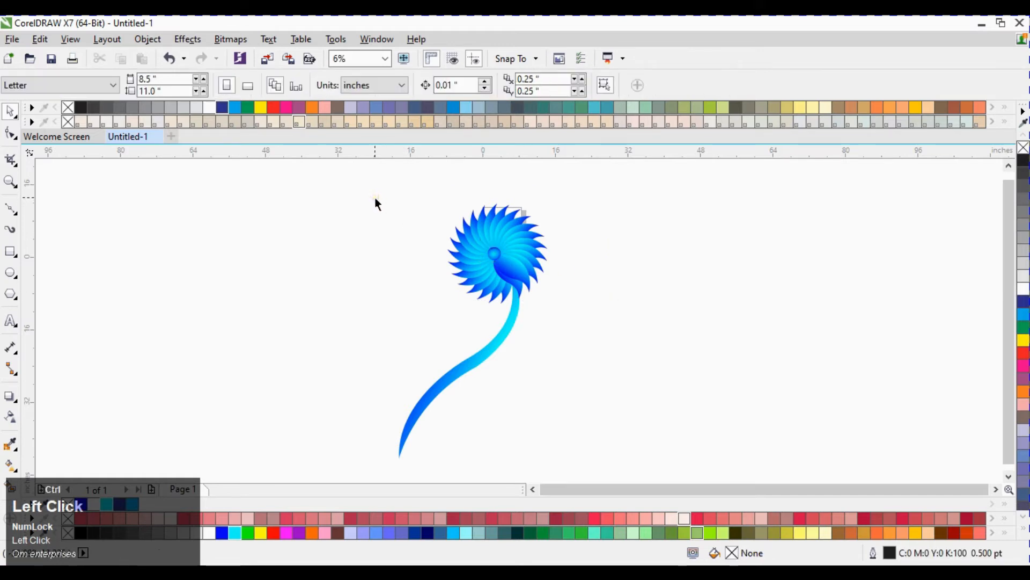
Step: Select all parts of the flower and group them together
key(ctrl+a)
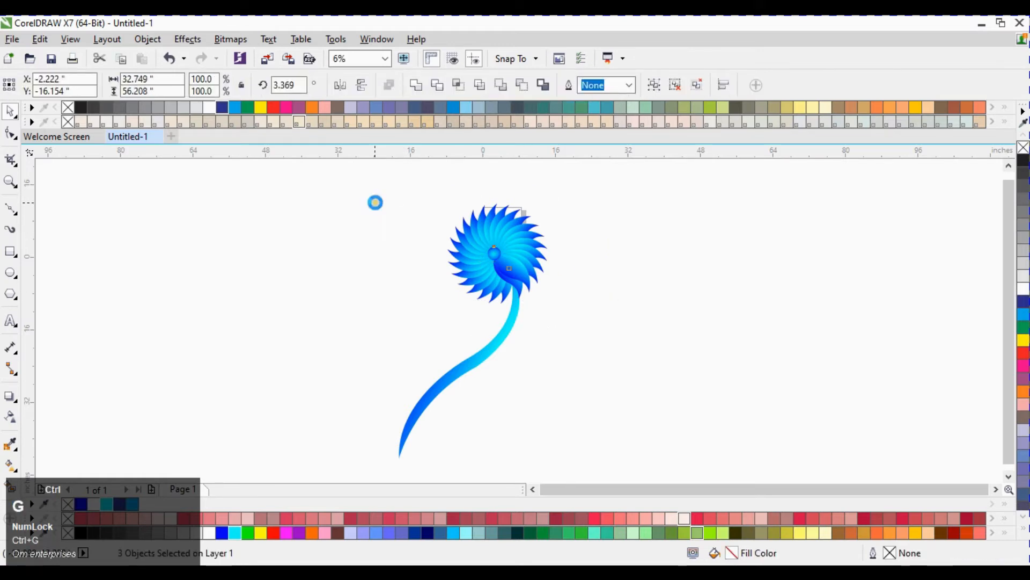
key(ctrl+g)
click(264, 249)
click(494, 273)
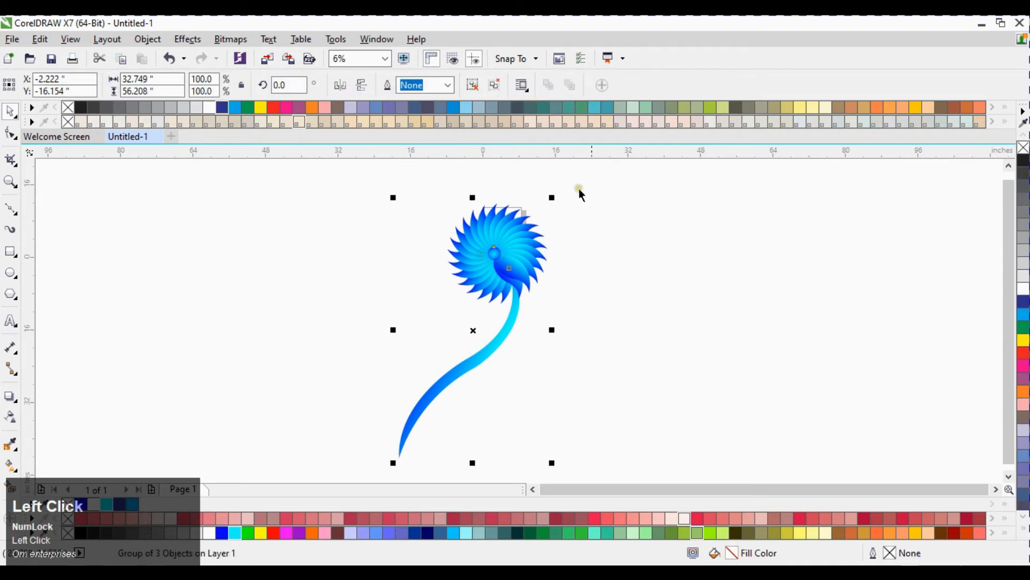
Step: Create a scaled-down copy of the flower group at about 43% size
drag(552, 197, 469, 332)
right_click(469, 331)
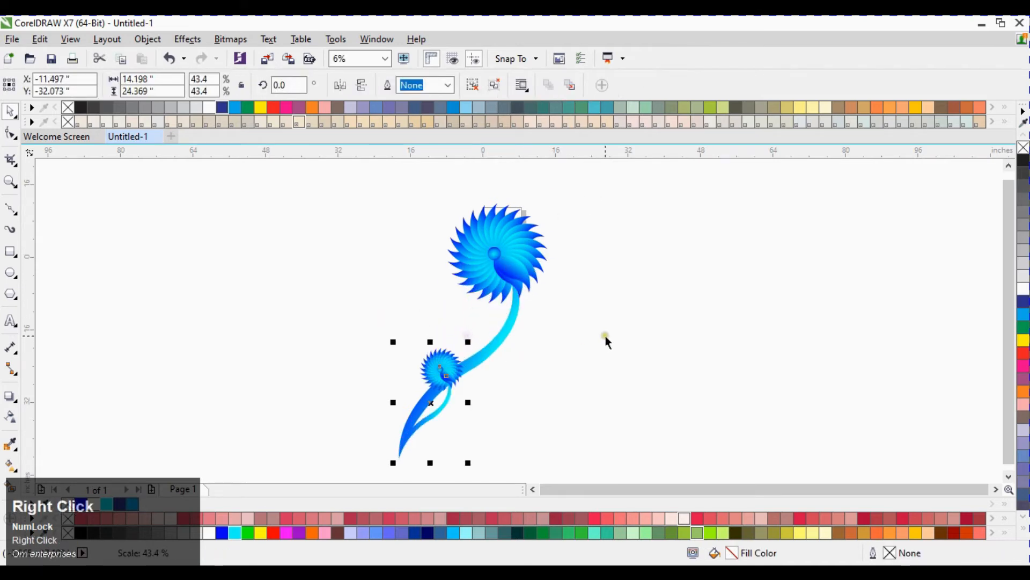
click(596, 335)
Step: Rotate the small flower copy about its stem base to about 331° so it branches off the main stem
click(439, 379)
click(439, 361)
drag(432, 404, 408, 447)
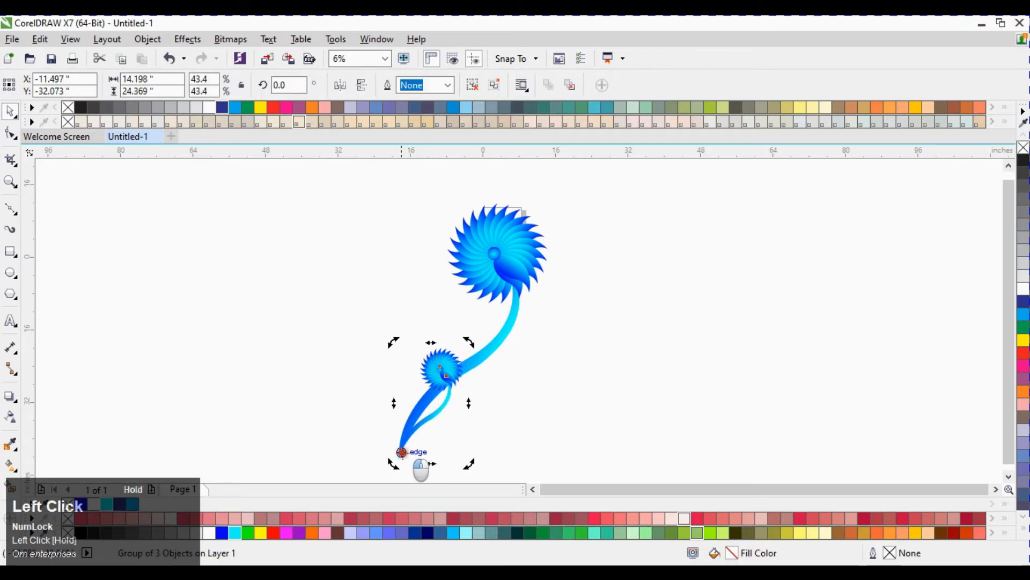
drag(582, 407, 542, 302)
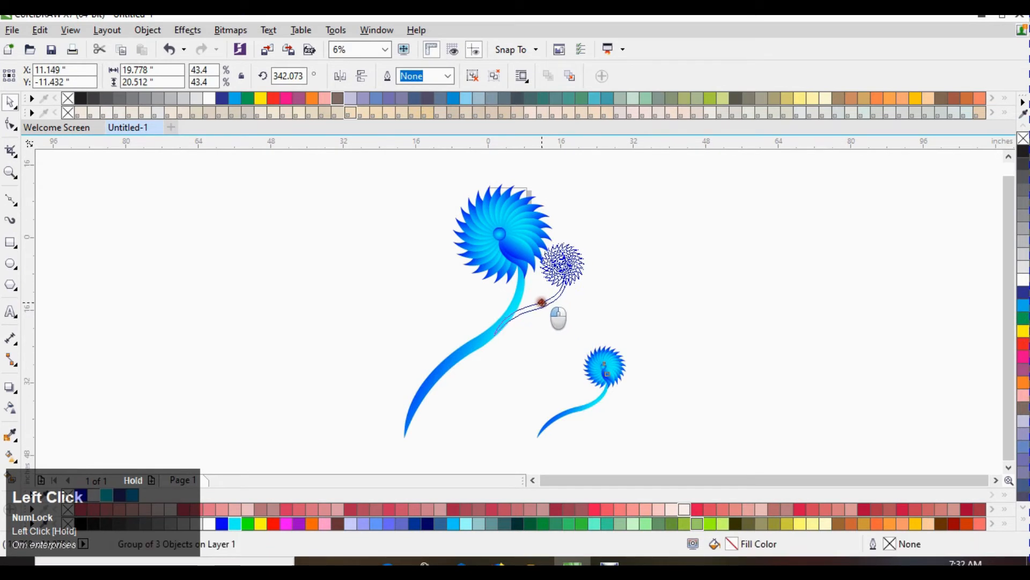
drag(588, 239, 605, 258)
click(680, 263)
click(526, 316)
scroll(525, 315, up, 2)
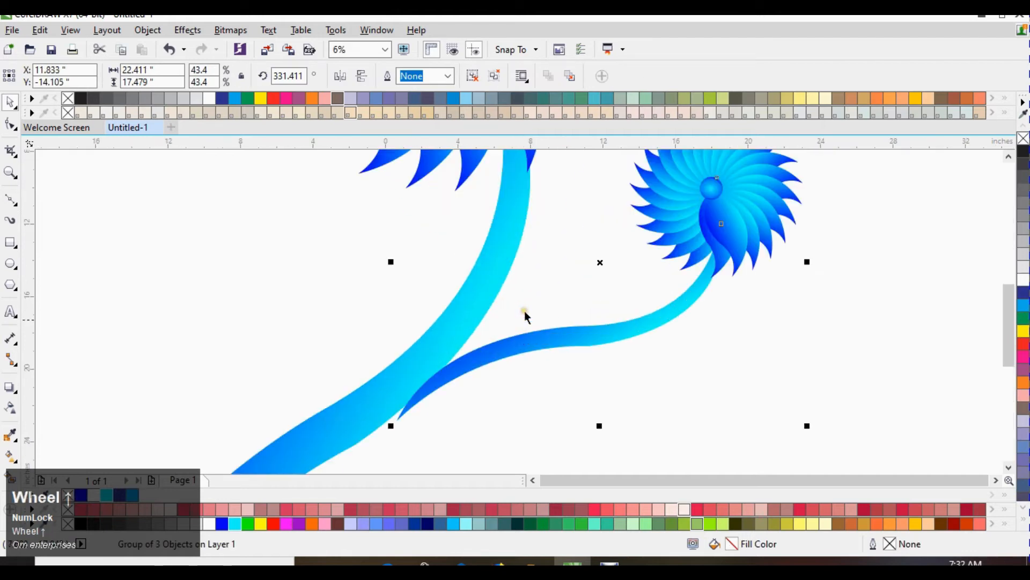
mouse_move(518, 351)
mouse_down()
mouse_move(517, 322)
mouse_move(520, 331)
mouse_up()
scroll(528, 340, down, 2)
scroll(556, 307, up, 1)
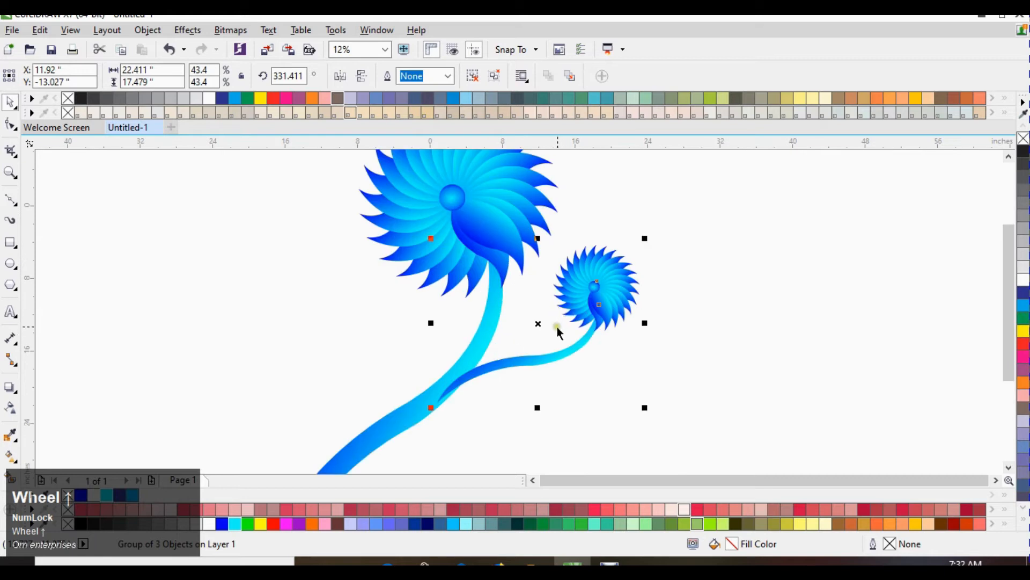
Step: Send the small flower one level back behind the main stem
key(ctrl+Page_Down)
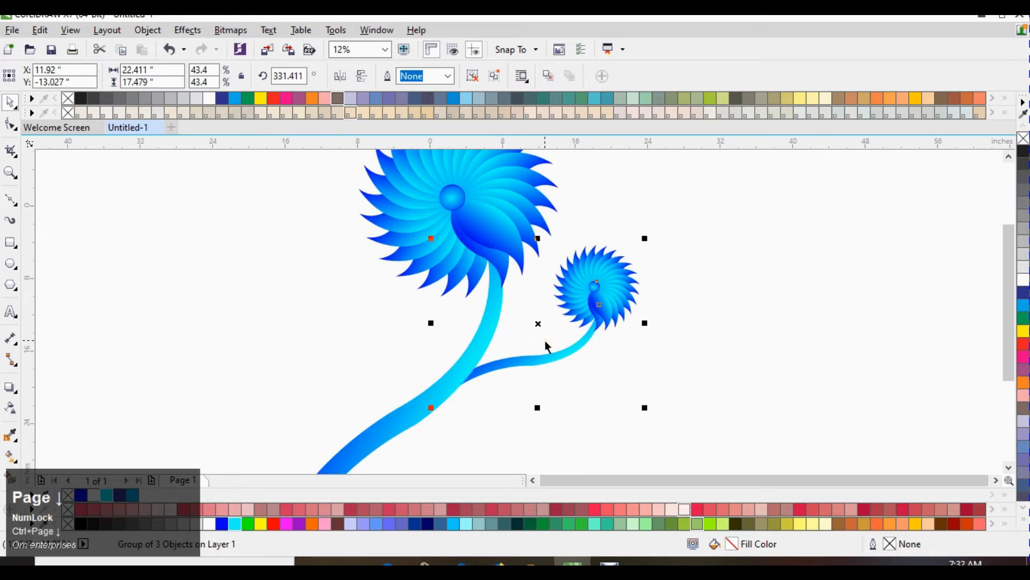
click(690, 292)
click(600, 301)
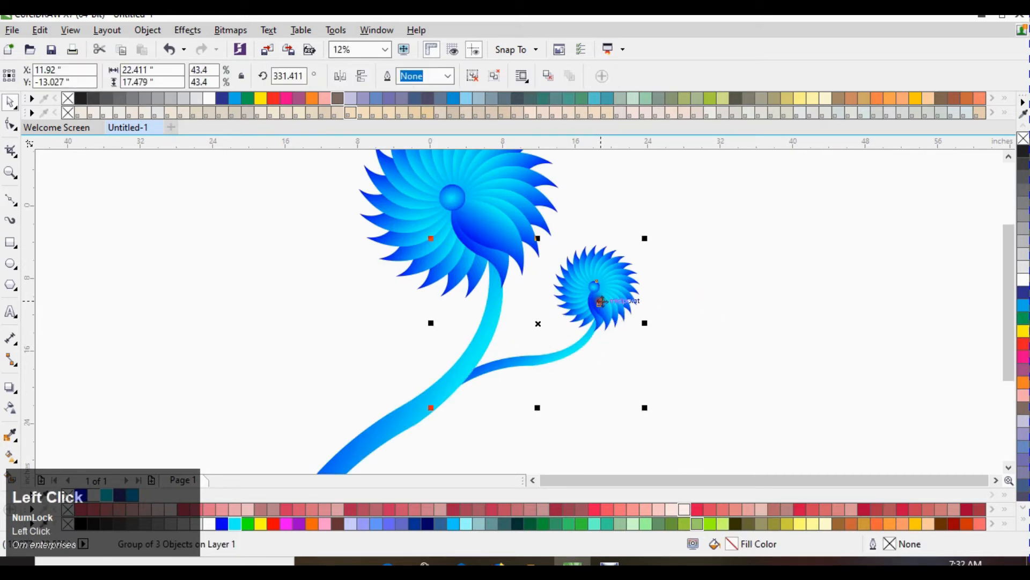
Step: Ungroup the main flower and then its nested petal group
right_click(588, 274)
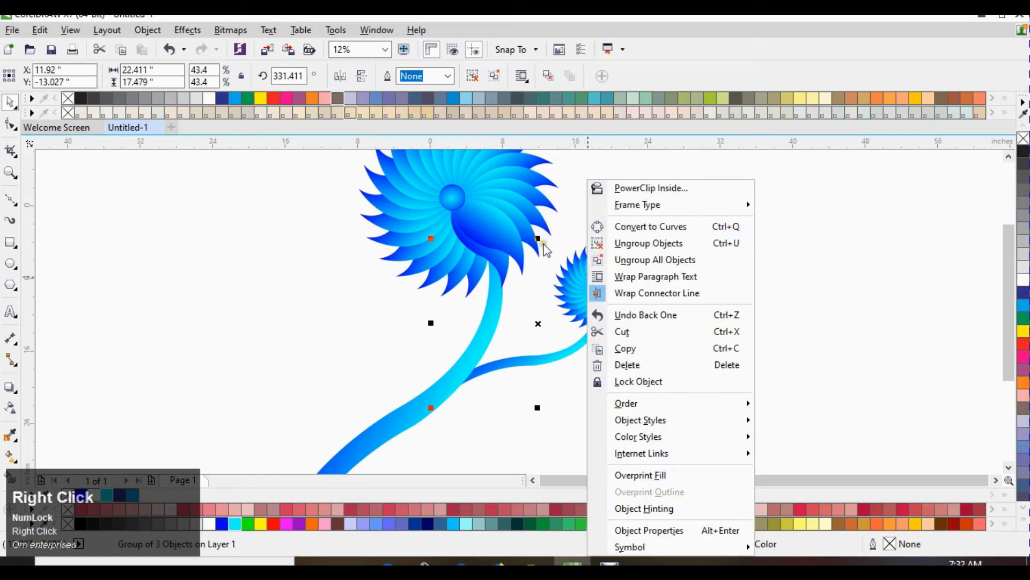
click(486, 239)
right_click(494, 224)
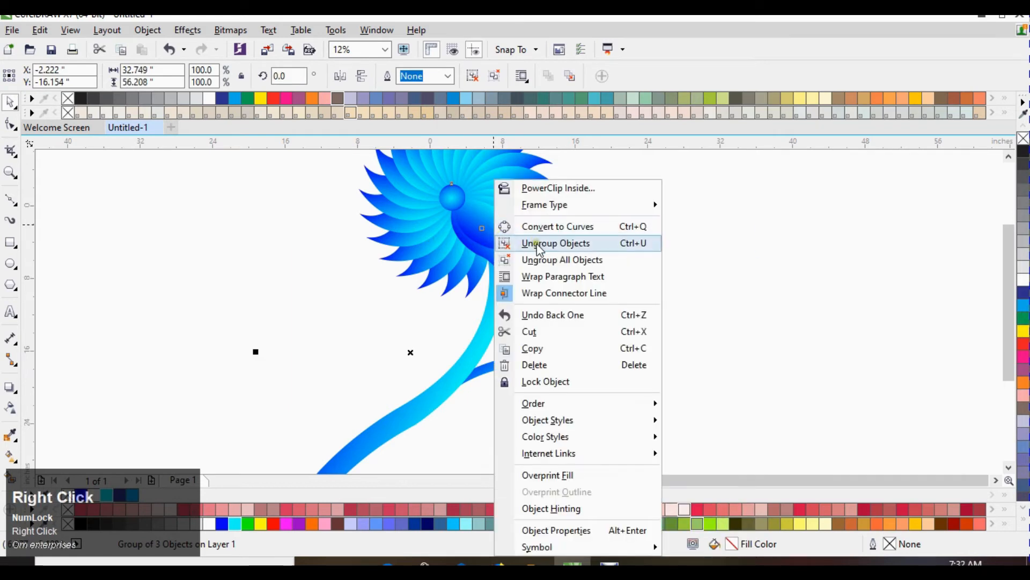
click(537, 243)
click(254, 248)
click(493, 227)
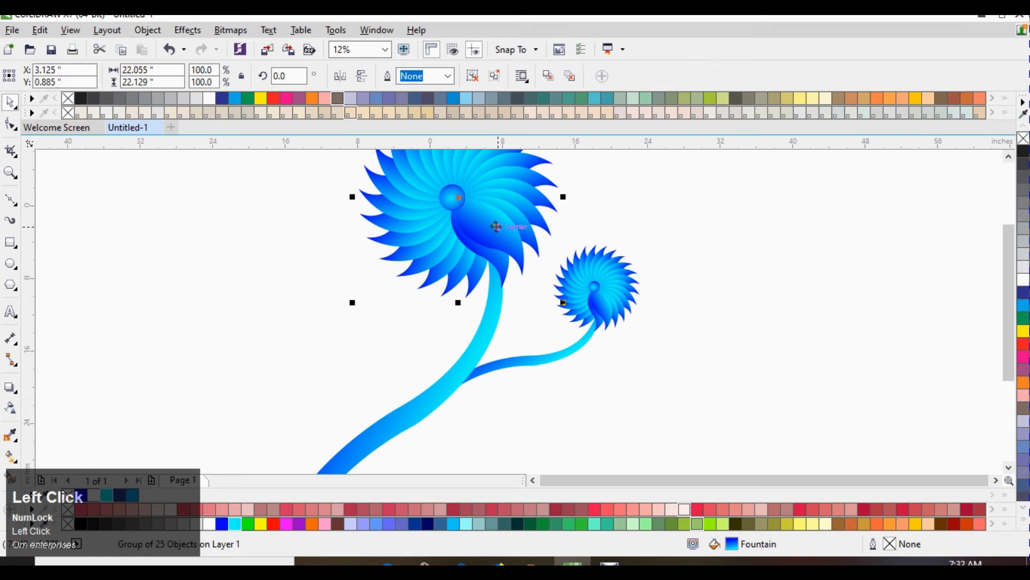
right_click(496, 226)
click(536, 242)
Step: Drag a copy of one petal down beside the main stem
click(583, 218)
drag(502, 225, 367, 358)
right_click(367, 359)
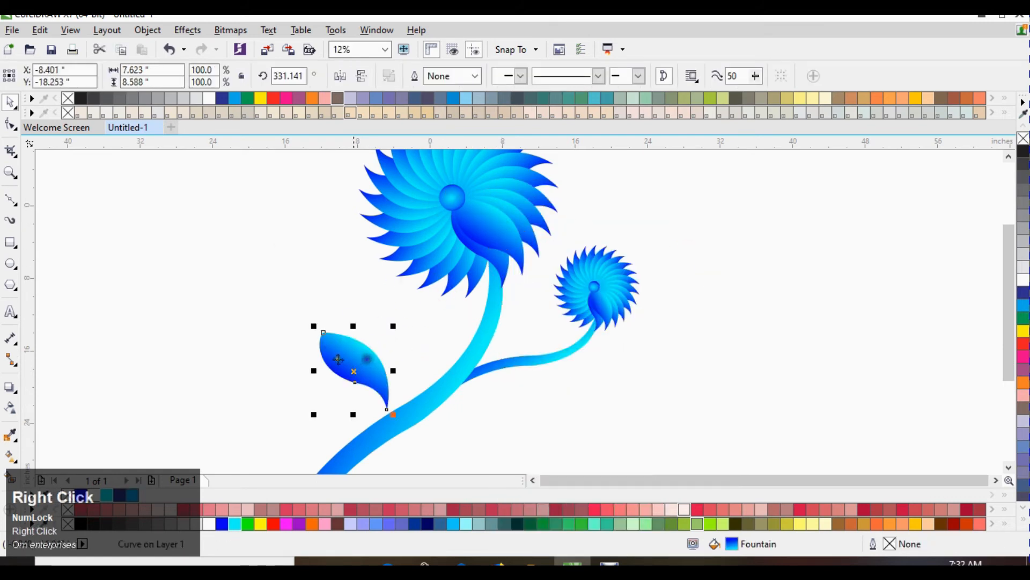
Step: Select the remaining main flower parts and regroup them
scroll(449, 334, down, 2)
drag(361, 184, 515, 326)
key(ctrl+g)
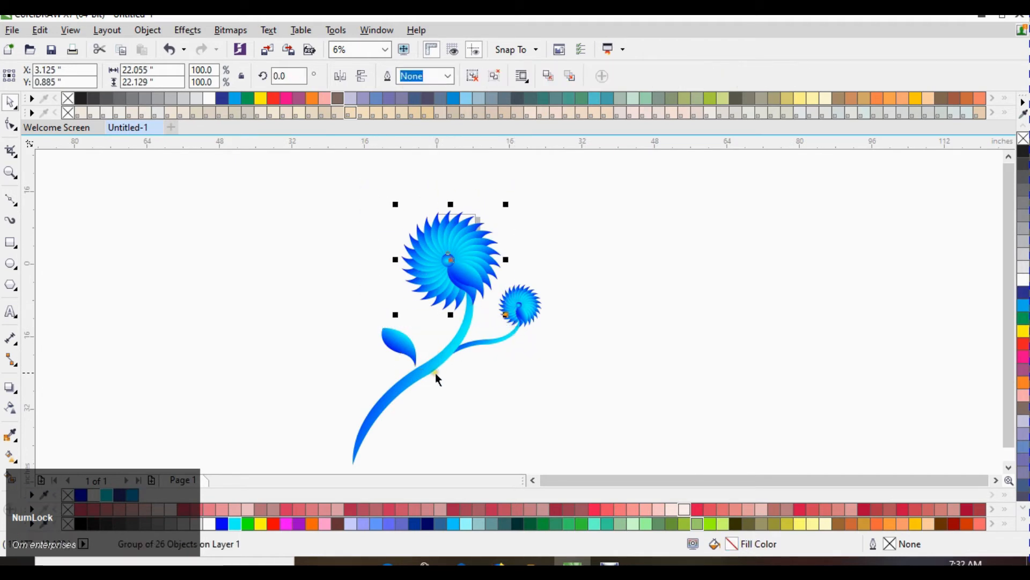
Step: Flip the copied petal horizontally
scroll(436, 373, up, 4)
click(404, 340)
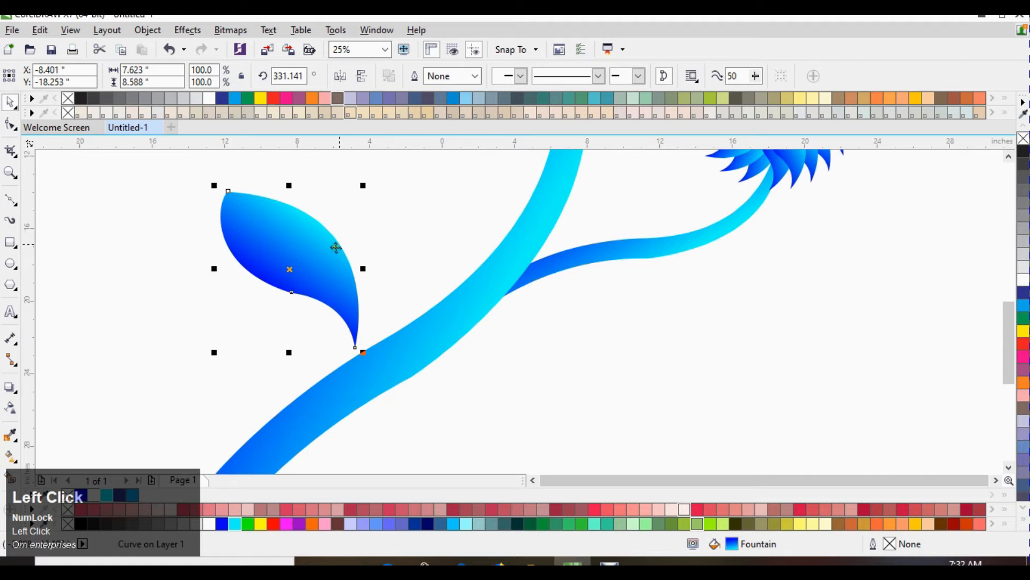
drag(366, 187, 177, 197)
Step: Rotate the copied petal to about 105°
scroll(329, 322, down, 4)
scroll(272, 253, up, 4)
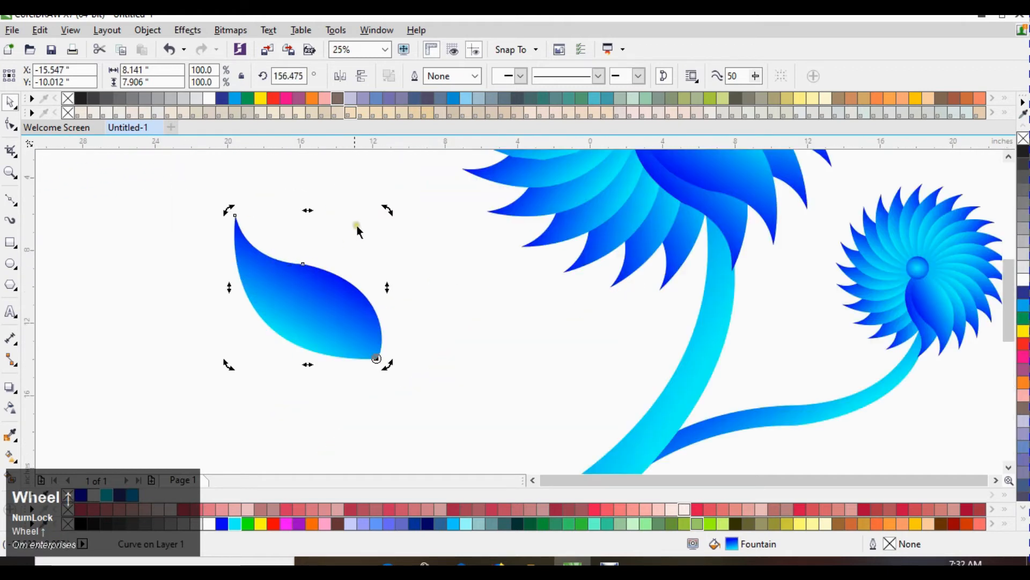
drag(386, 211, 464, 295)
scroll(384, 294, down, 2)
click(287, 311)
Step: Move a copy of the petal onto the stem to start a tulip bud
drag(383, 289, 435, 426)
click(321, 347)
right_click(434, 426)
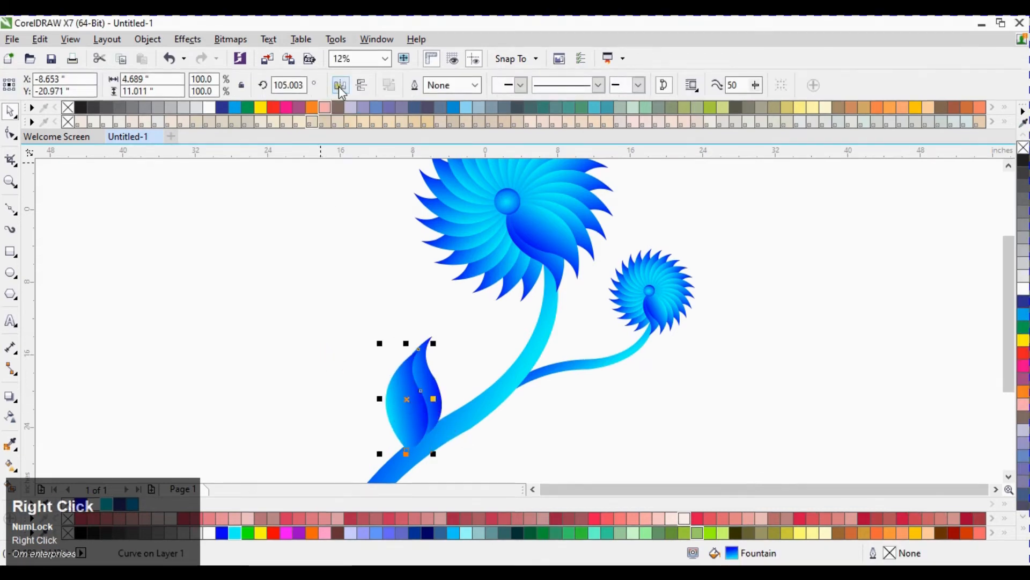
Step: Mirror the duplicate petal horizontally and rotate it to about 96° to form the bud
click(341, 75)
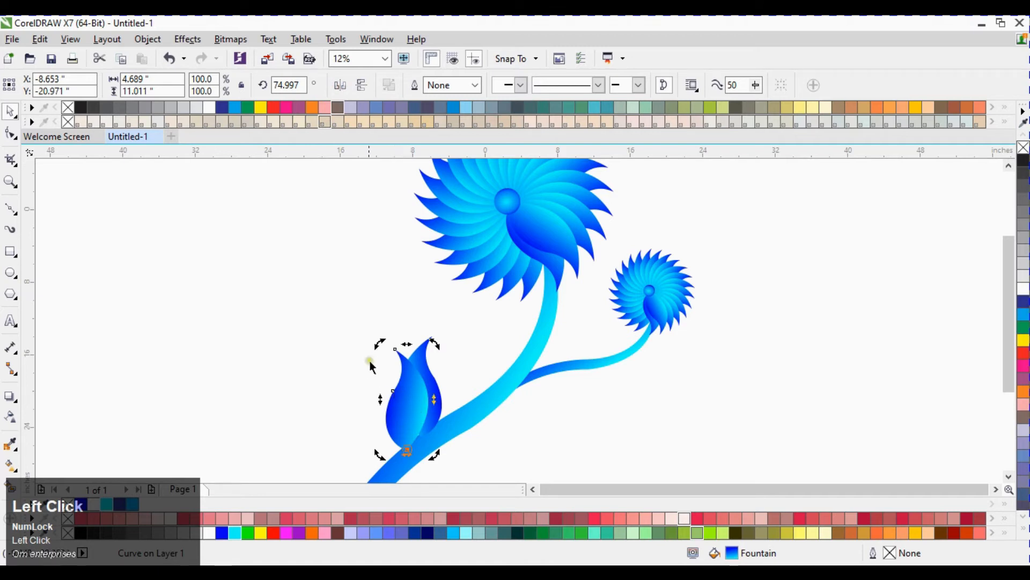
drag(377, 343, 310, 413)
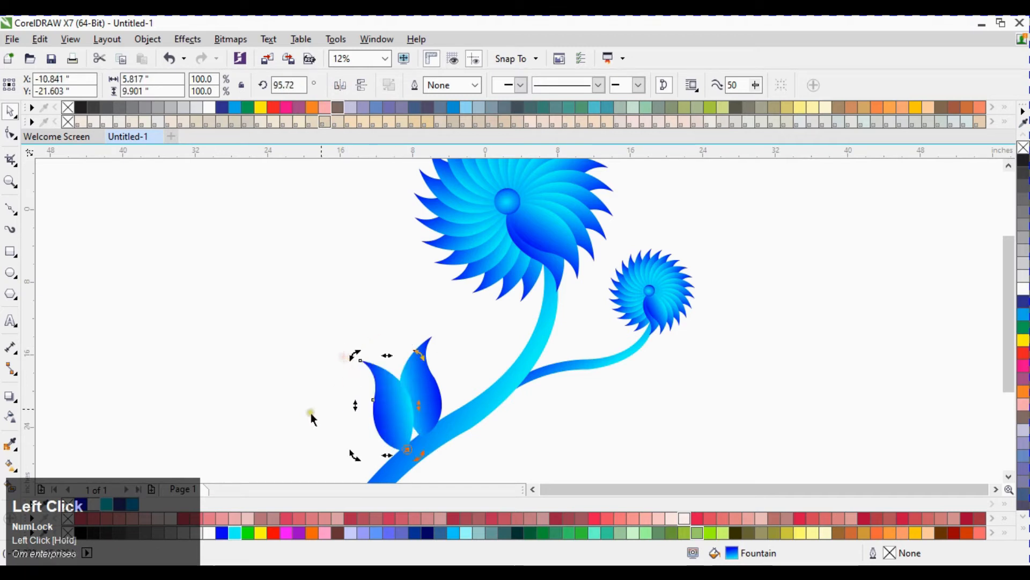
drag(396, 423, 408, 410)
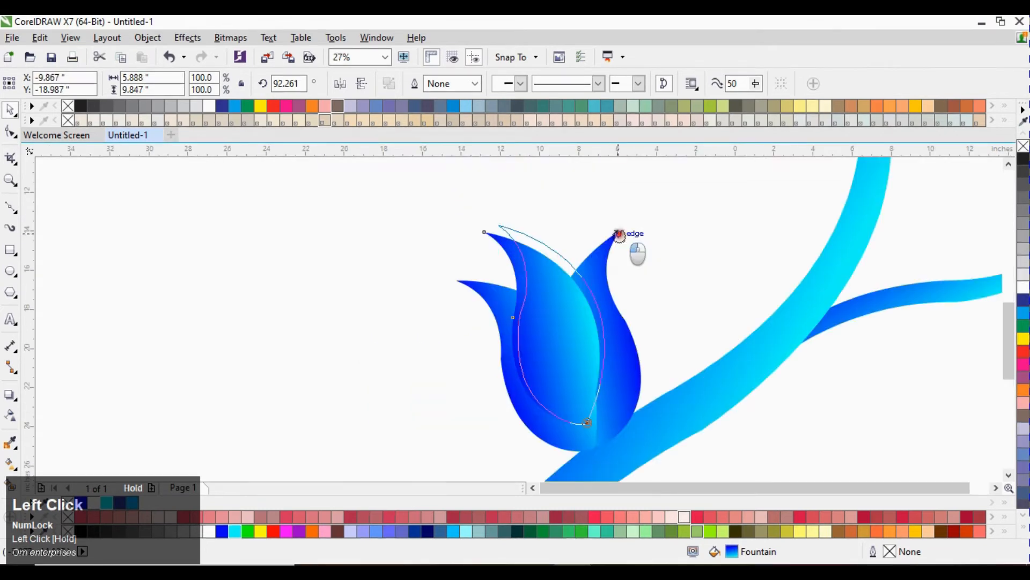
drag(619, 232, 620, 233)
Step: Send the selected bud petal one level back and nudge its position
click(364, 292)
click(574, 355)
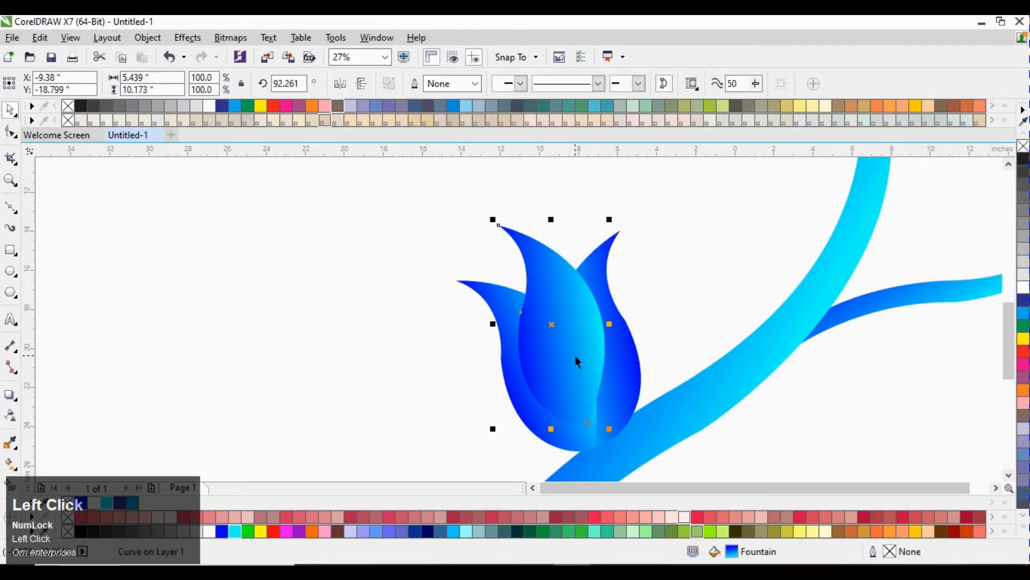
key(ctrl+Page_Down)
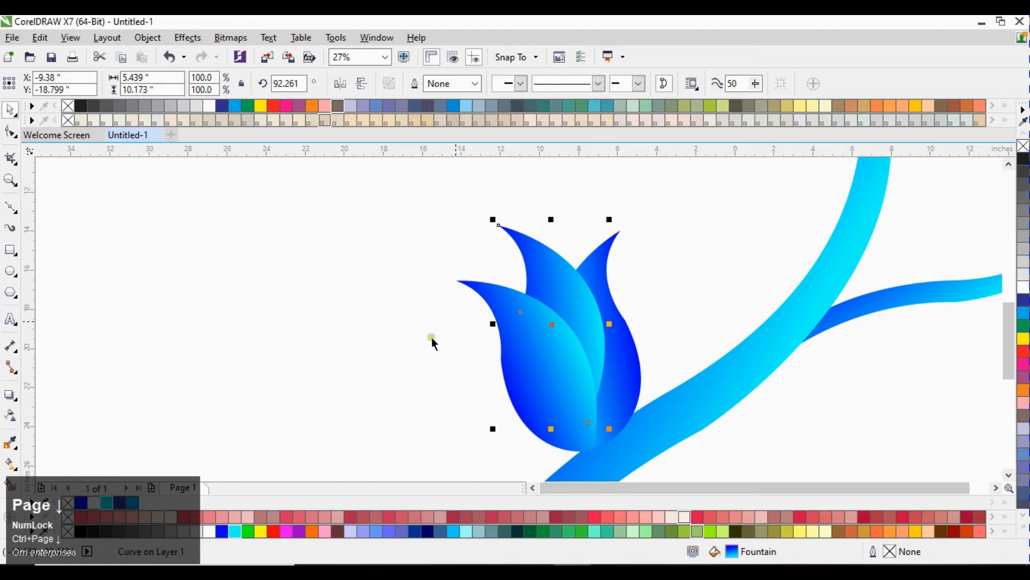
click(383, 326)
drag(561, 275, 562, 284)
click(366, 296)
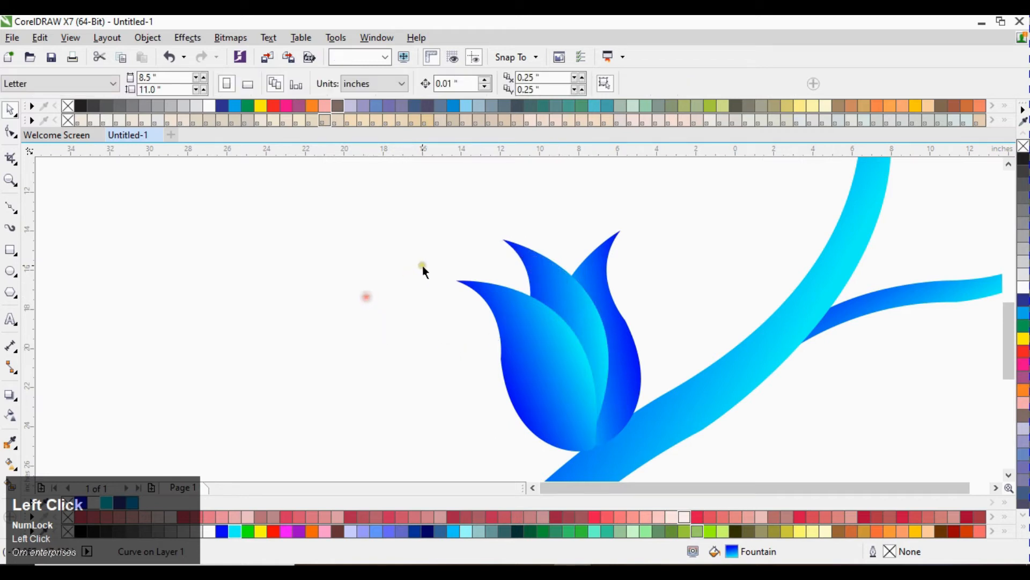
Step: Select the tulip bud petals and group them
scroll(460, 263, down, 3)
drag(411, 236, 521, 322)
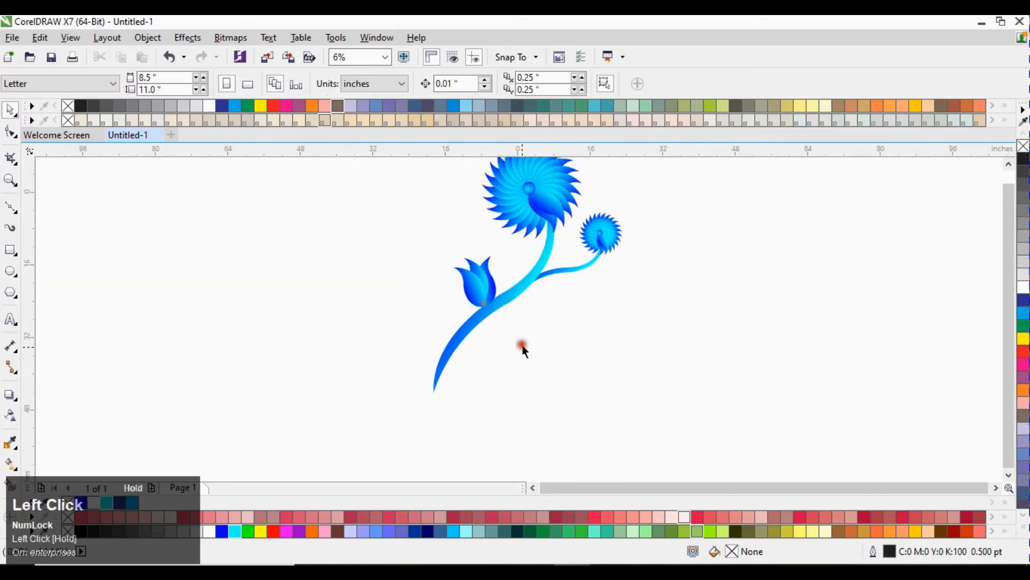
key(ctrl+g)
Step: Duplicate the small flower and drop the copy onto the main stem
click(440, 266)
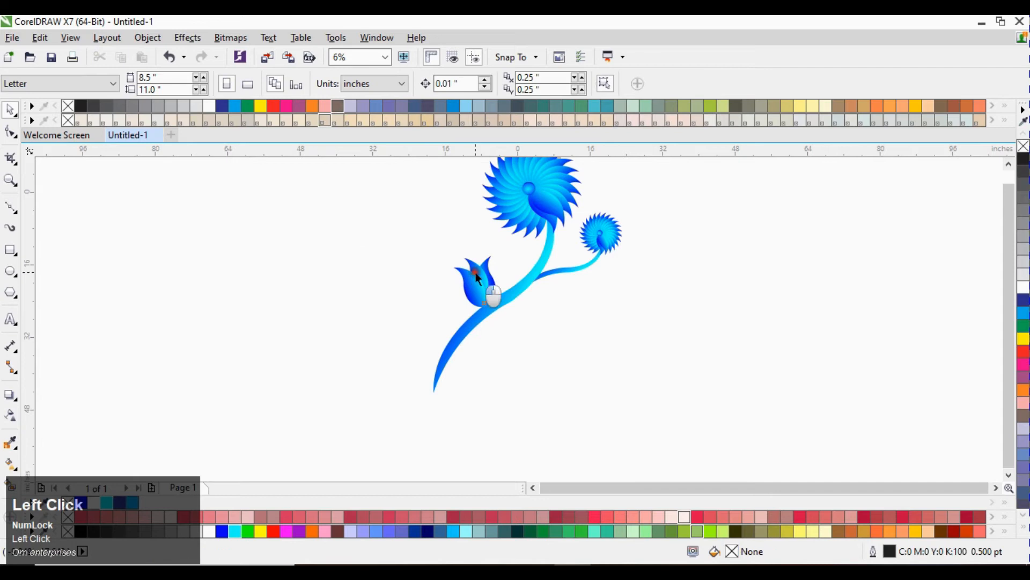
click(485, 284)
scroll(493, 262, up, 2)
click(730, 245)
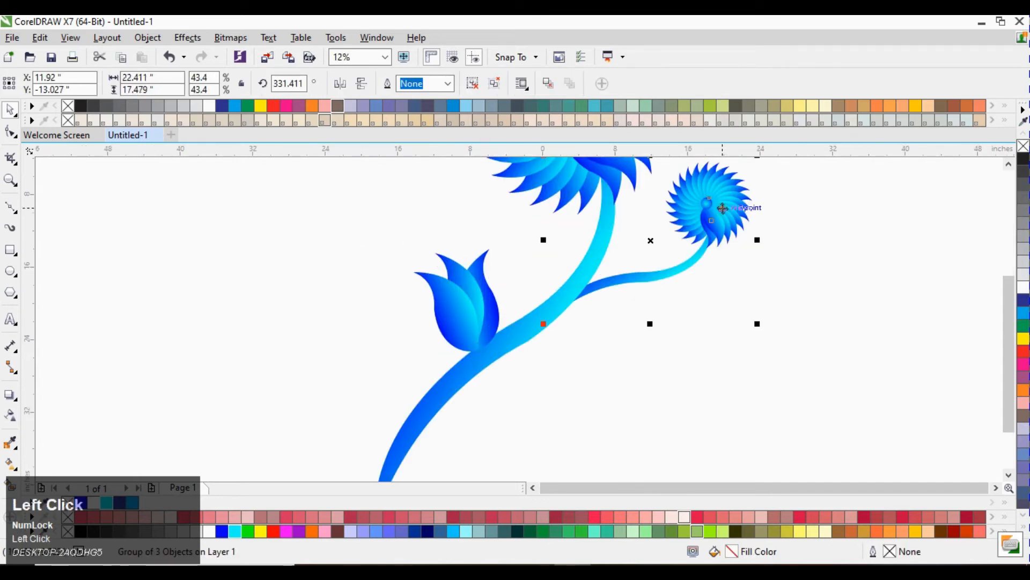
drag(724, 208, 572, 324)
right_click(573, 324)
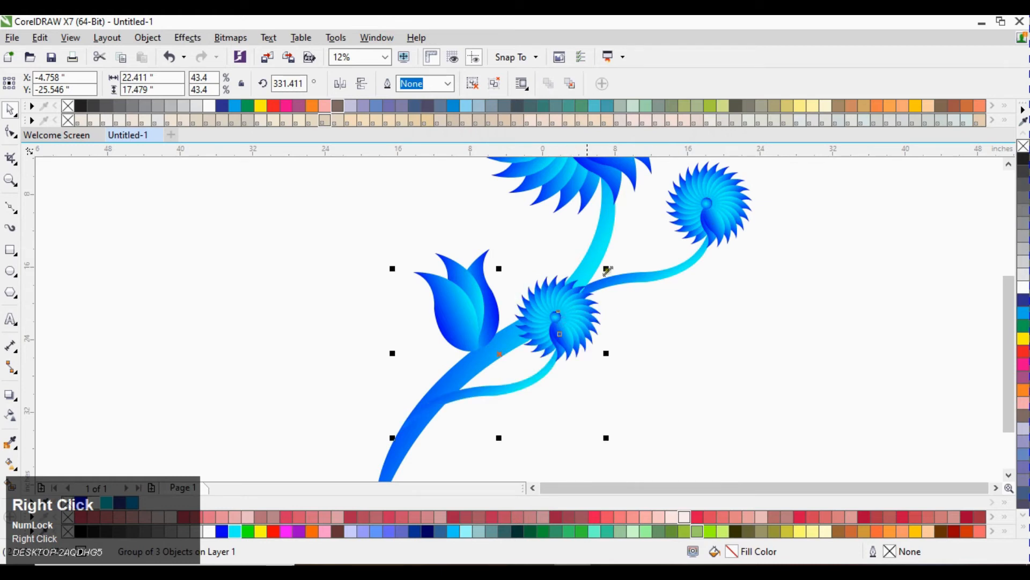
Step: Scale the new flower copy down to about 24% and move it beside the tulip bud
drag(607, 273, 517, 328)
click(653, 352)
drag(495, 372, 550, 272)
click(551, 272)
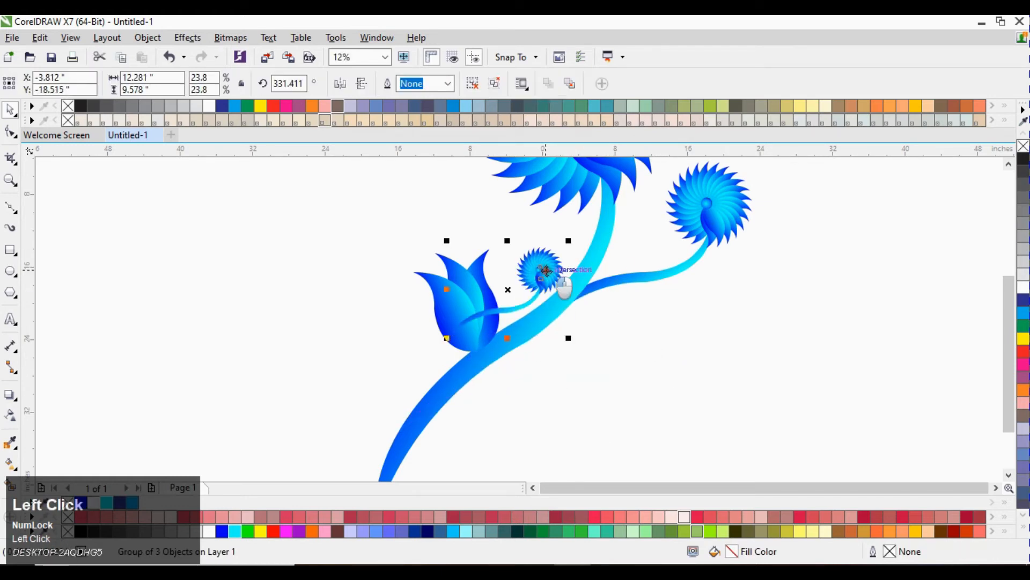
Step: Rotate the tiny flower to about 30° and shift it above the bud
drag(445, 242, 381, 295)
click(352, 281)
click(470, 238)
drag(471, 244, 520, 259)
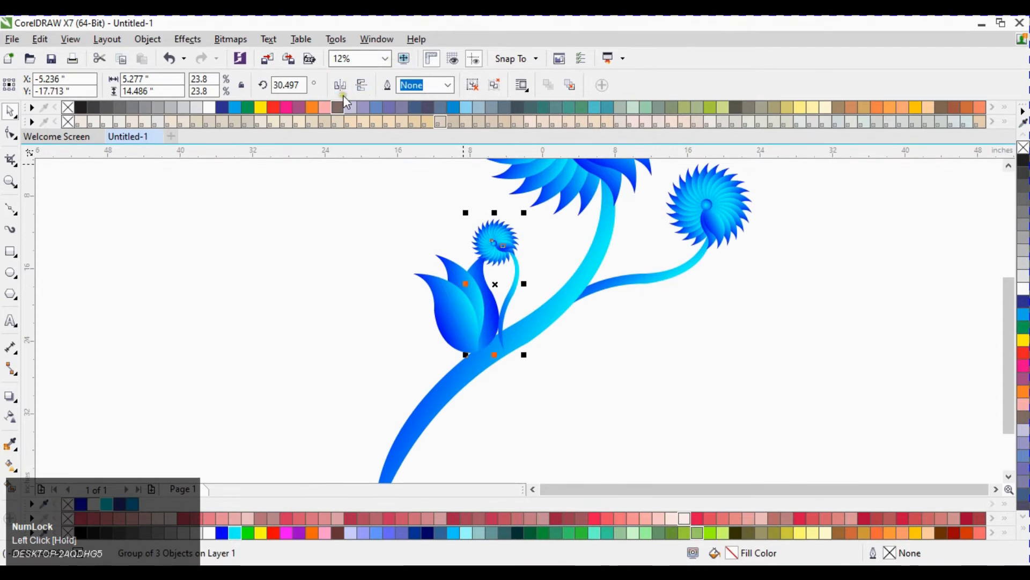
Step: Mirror the tiny flower horizontally and move it to the left of the main stem
click(342, 90)
click(368, 191)
drag(494, 249, 399, 368)
scroll(489, 245, down, 1)
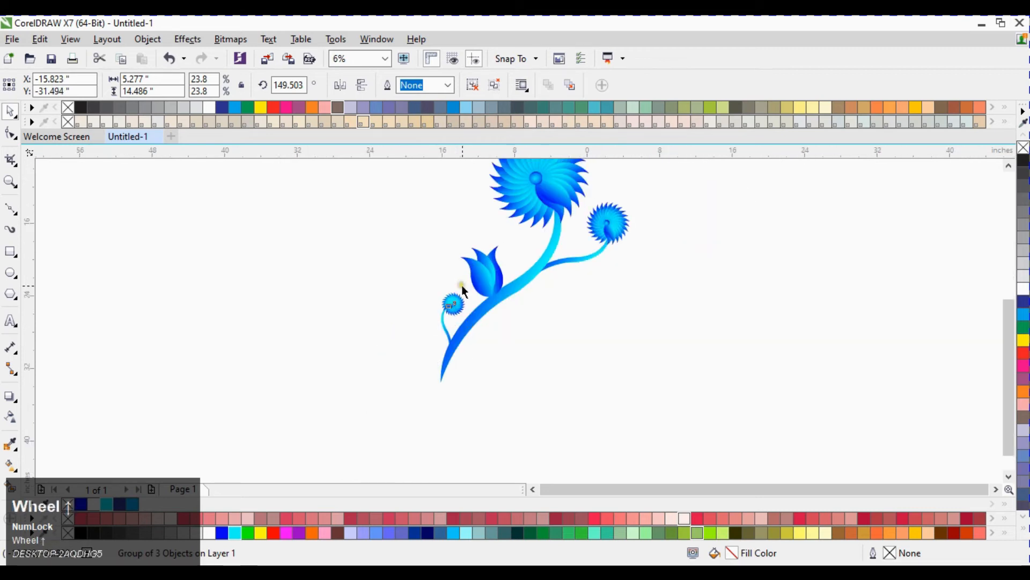
scroll(461, 285, up, 1)
drag(416, 291, 408, 276)
click(290, 272)
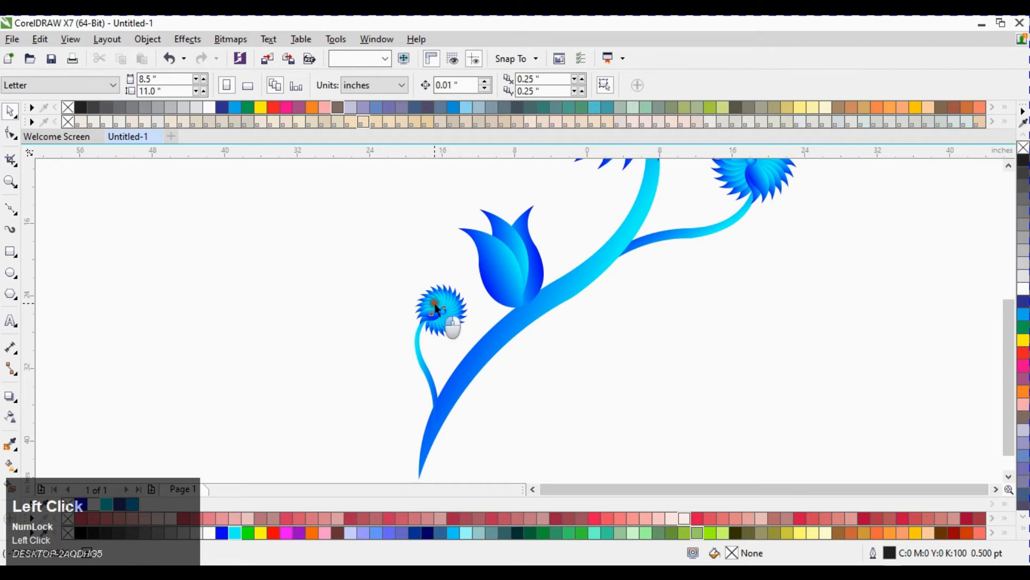
Step: Rotate the tiny flower to about 172° and reposition it on the stem's left side
click(436, 308)
click(371, 270)
click(429, 306)
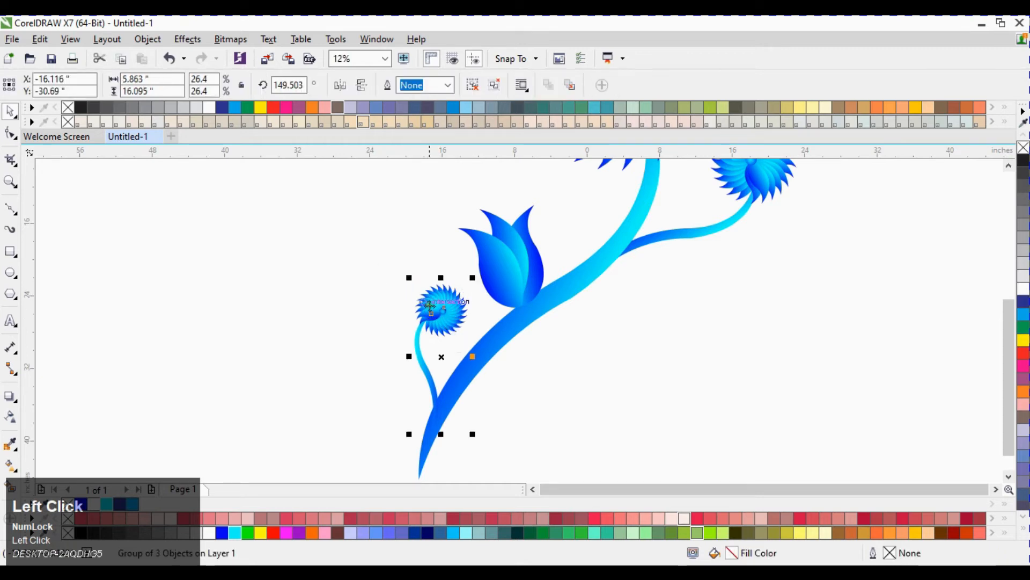
drag(409, 277, 305, 285)
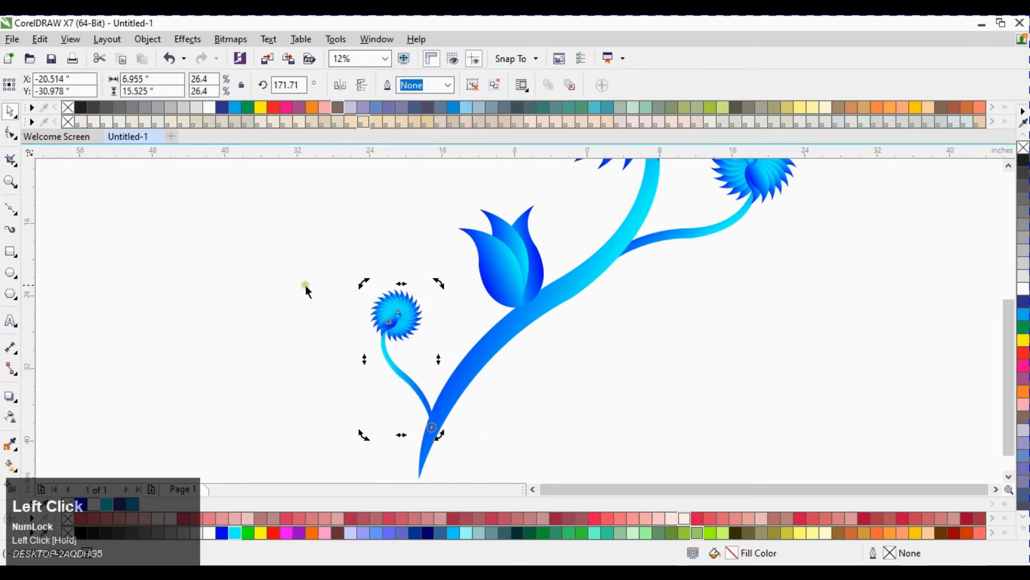
click(453, 336)
scroll(453, 337, down, 1)
click(427, 332)
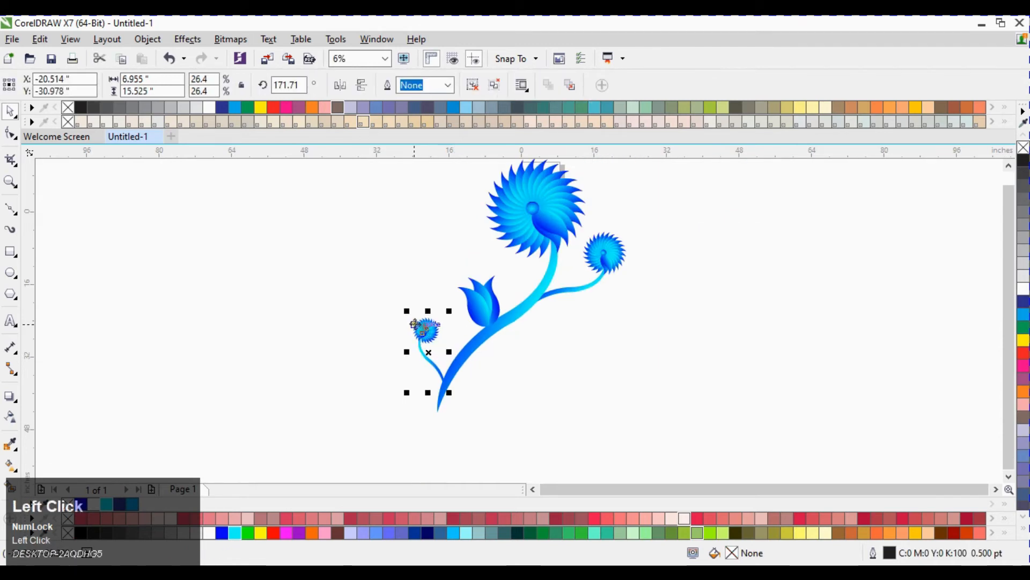
drag(405, 306, 371, 274)
click(344, 312)
click(421, 309)
click(347, 312)
Step: Duplicate the tulip bud and place the copy near the tiny flower's stem
click(484, 307)
drag(484, 307, 446, 336)
right_click(444, 348)
Step: Rotate the bud copy to about 330° and scale it down on the thin stem
scroll(447, 337, up, 2)
click(462, 314)
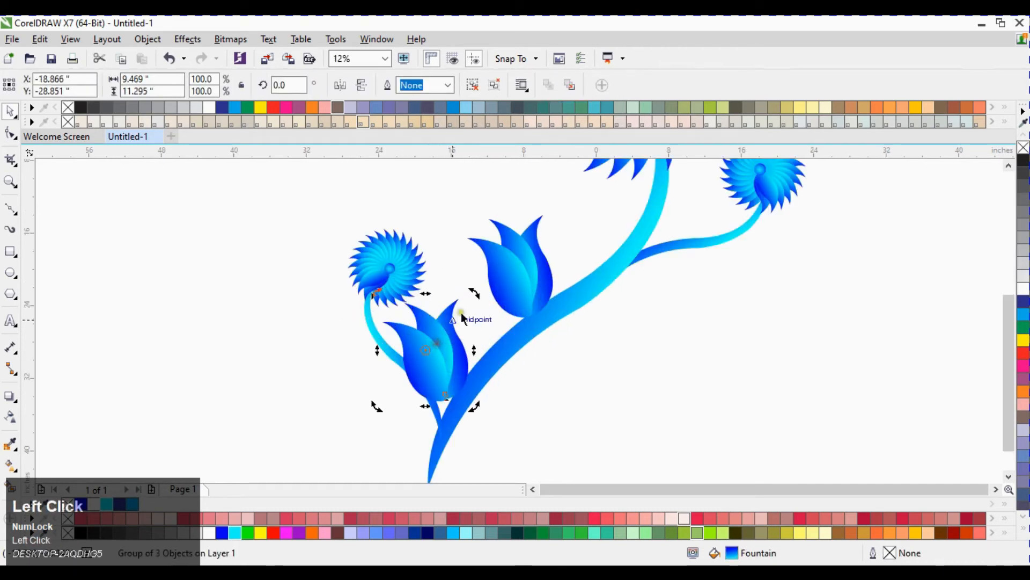
drag(477, 292, 435, 330)
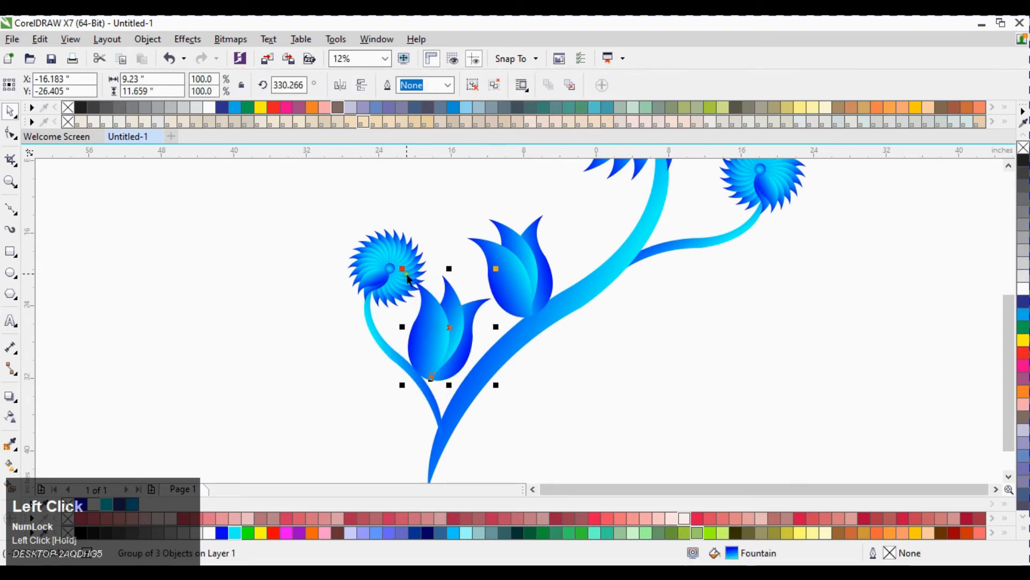
drag(402, 270, 414, 352)
click(283, 355)
scroll(463, 351, down, 2)
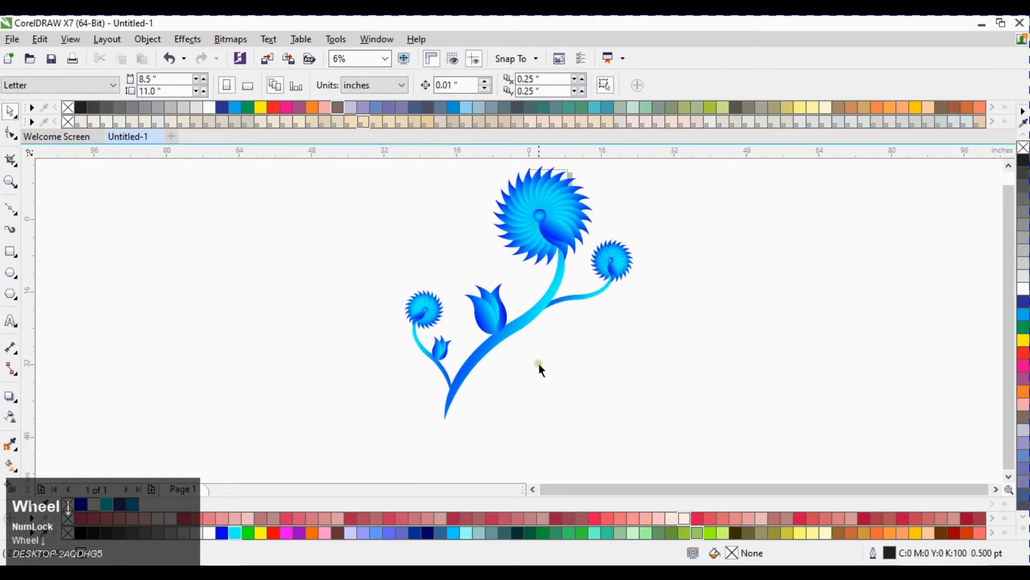
click(406, 210)
click(495, 310)
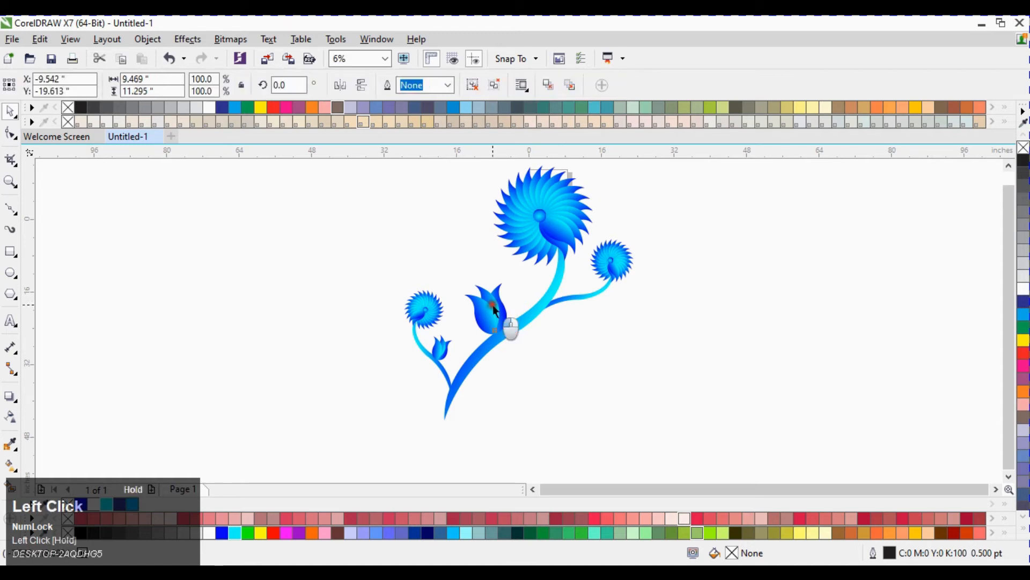
drag(495, 310, 593, 284)
right_click(593, 283)
scroll(593, 284, up, 1)
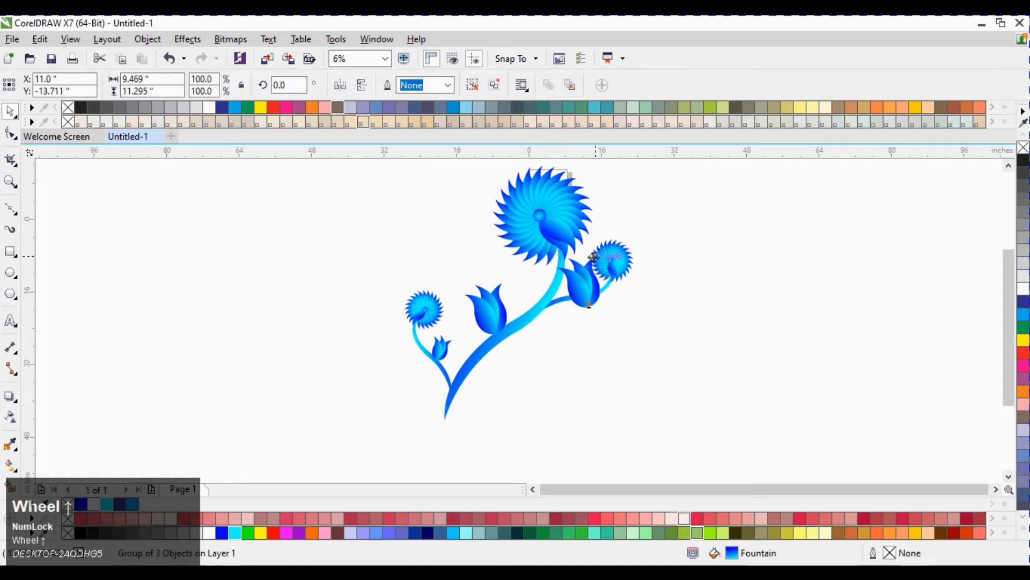
key(Delete)
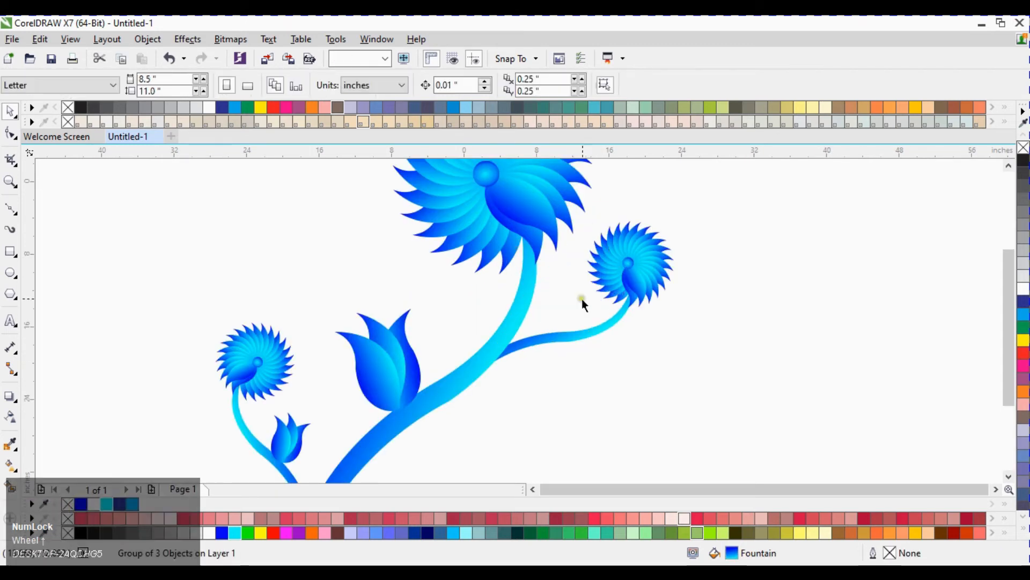
Step: Duplicate the large tulip bud onto the right-hand branch and scale the copy down
drag(397, 356, 549, 300)
right_click(509, 272)
click(639, 334)
drag(569, 343, 570, 318)
click(557, 309)
drag(585, 277, 609, 300)
click(636, 342)
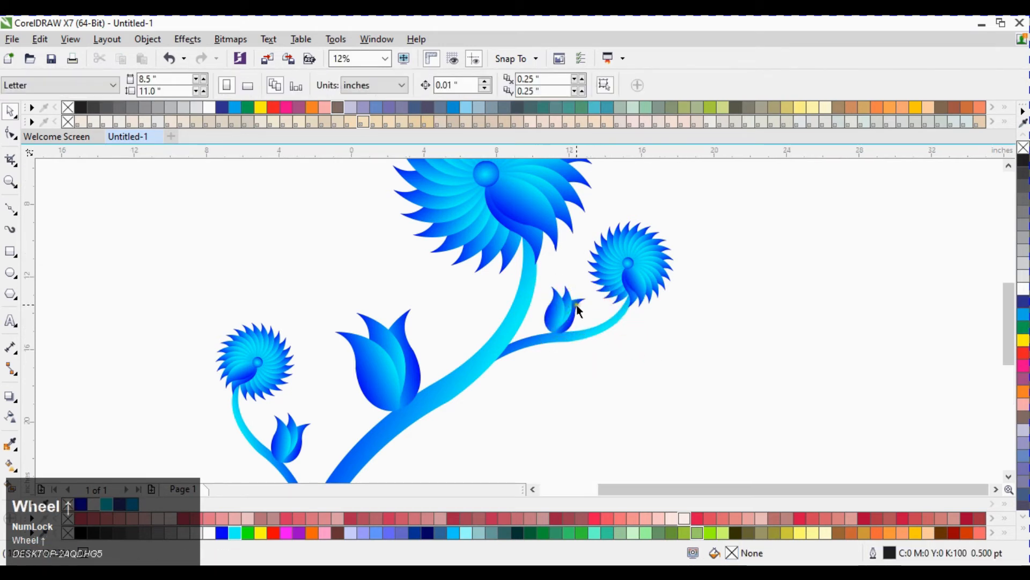
Step: Nudge the small bud copy onto the branch and send it back one layer behind the stem
scroll(577, 305, up, 1)
drag(549, 323, 551, 329)
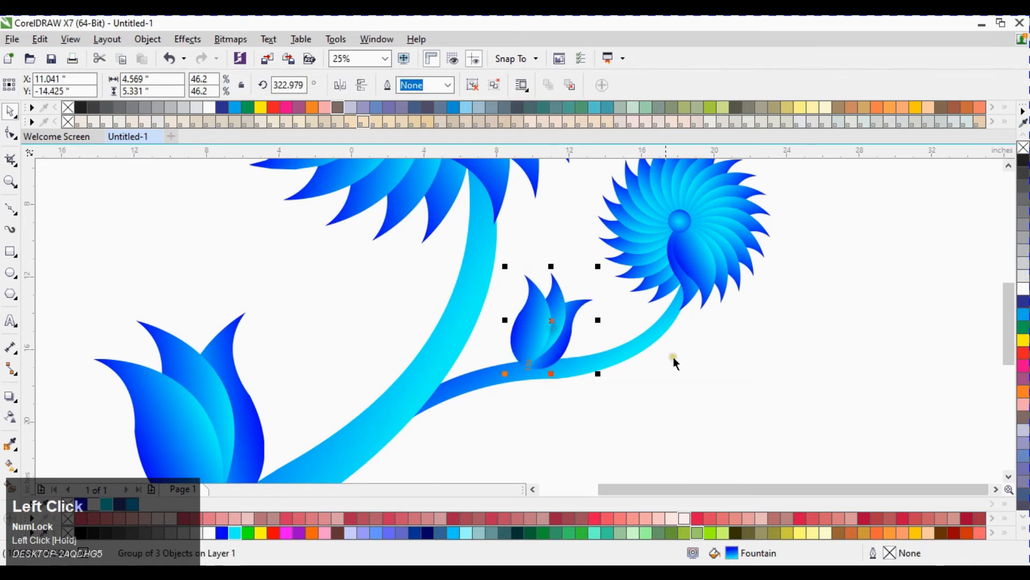
scroll(663, 311, down, 1)
click(619, 343)
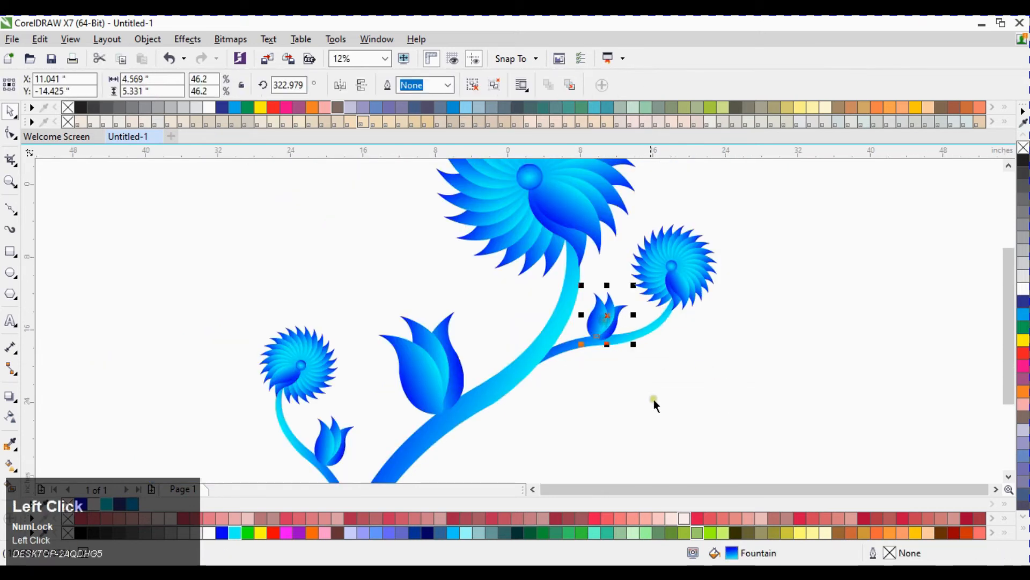
key(ctrl+Page_Down)
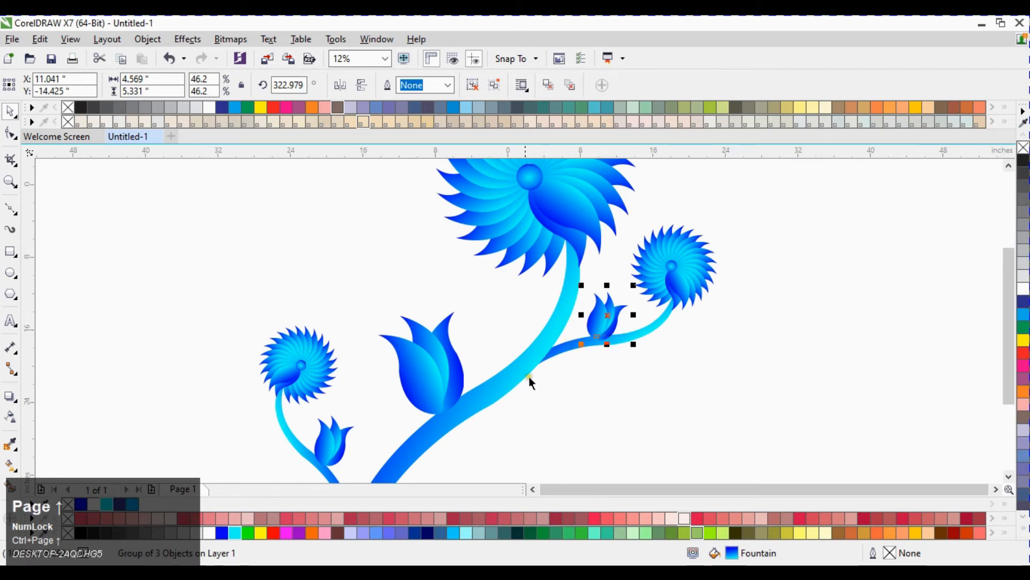
Step: Shift the large tulip bud slightly along the main stem
click(438, 375)
drag(473, 306, 483, 309)
click(572, 426)
click(427, 376)
click(603, 416)
Step: Select the whole flower composition and group it
scroll(558, 308, down, 1)
click(249, 231)
drag(327, 181, 659, 390)
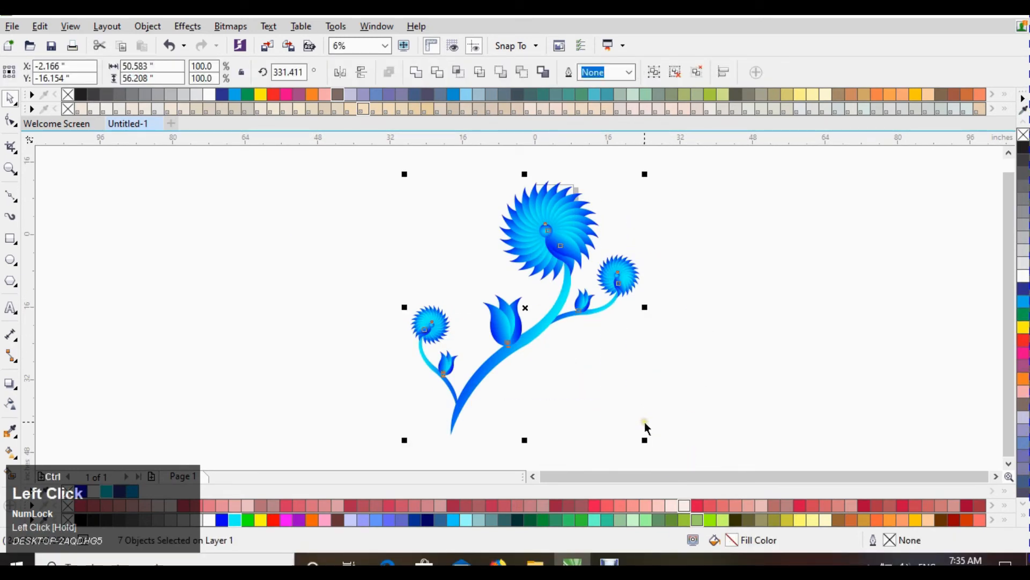
key(ctrl+g)
Step: Duplicate the grouped flower as a copy scaled to about 55.7% and move it below the main branch
drag(634, 192, 562, 287)
right_click(562, 287)
drag(483, 367, 543, 370)
click(558, 332)
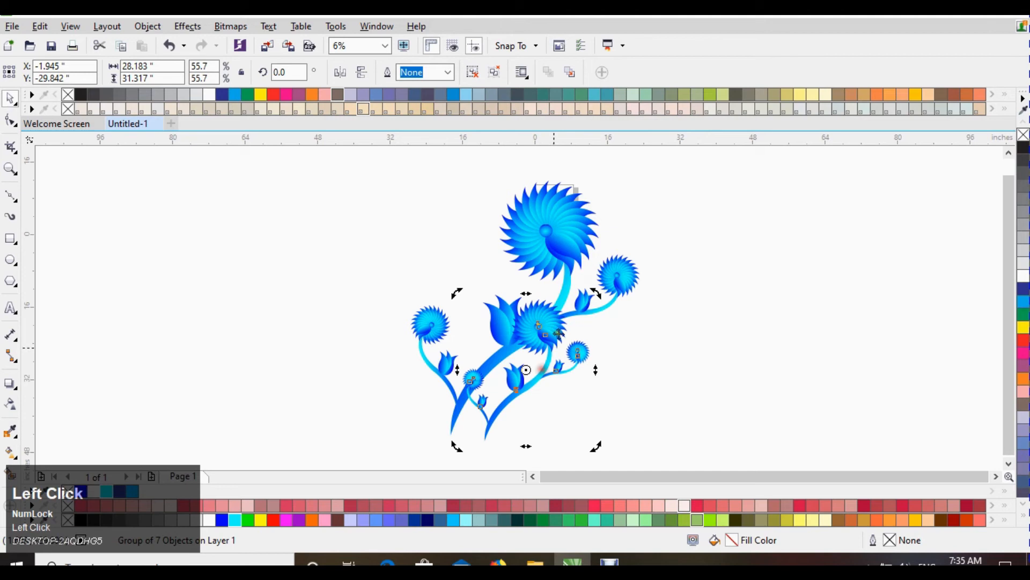
Step: Rotate the smaller flower copy to about 321° and position it under the main branch
drag(596, 299, 685, 333)
click(677, 328)
mouse_move(497, 394)
mouse_down()
mouse_move(529, 421)
mouse_move(499, 399)
mouse_up()
click(656, 336)
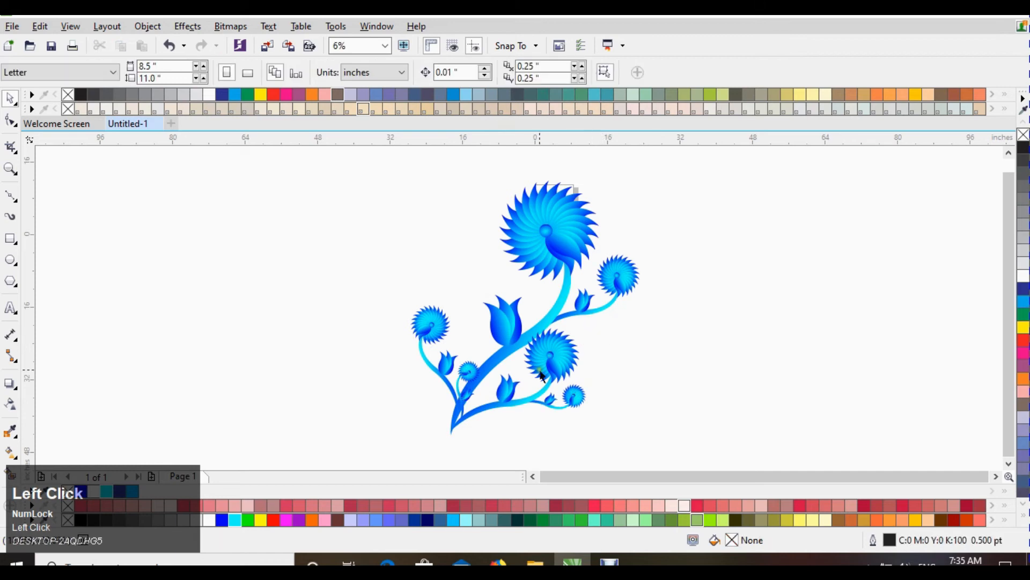
Step: Move the rotated flower copy slightly down and to the right beside the main stem
key(F2)
drag(349, 284, 608, 439)
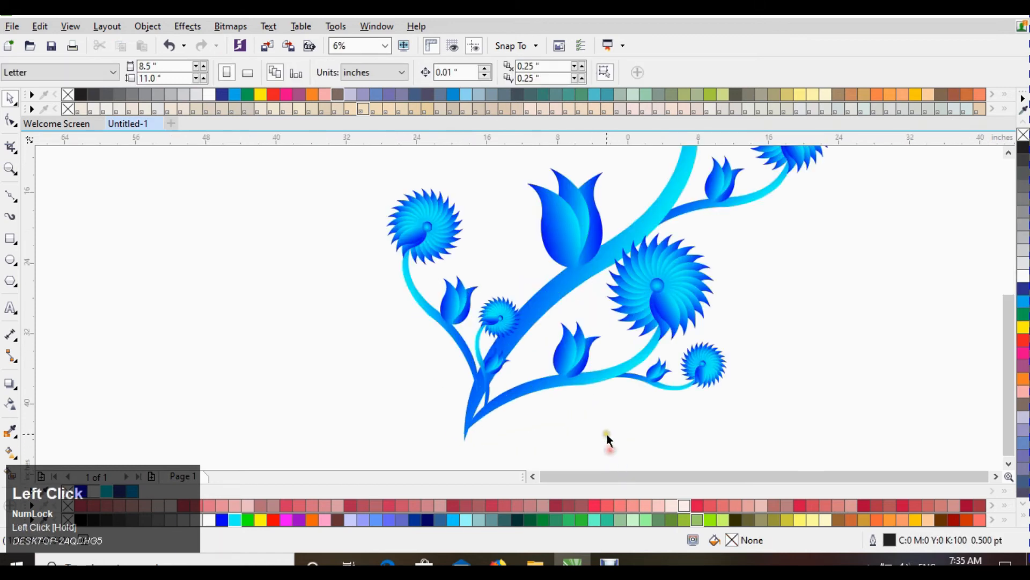
click(655, 314)
click(680, 276)
drag(734, 231, 771, 250)
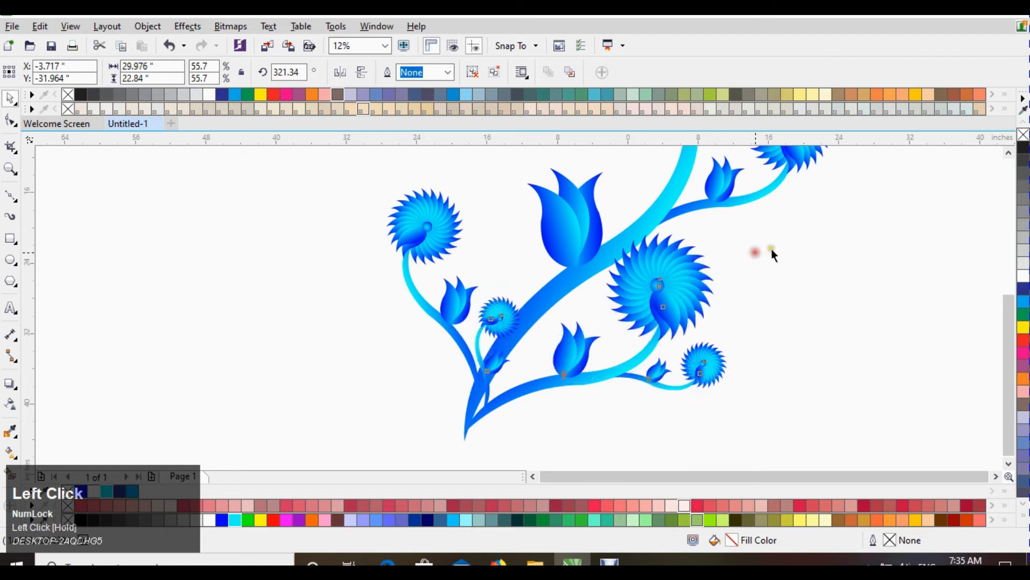
drag(673, 310, 690, 328)
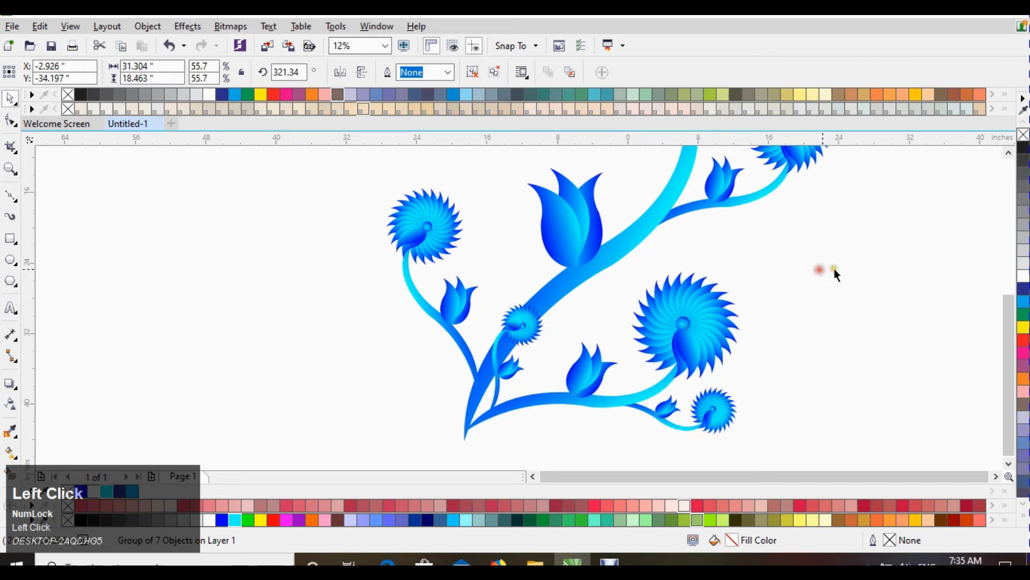
click(843, 265)
Step: Delete the small flower of the copy that overlaps the main stem
click(522, 324)
right_click(522, 324)
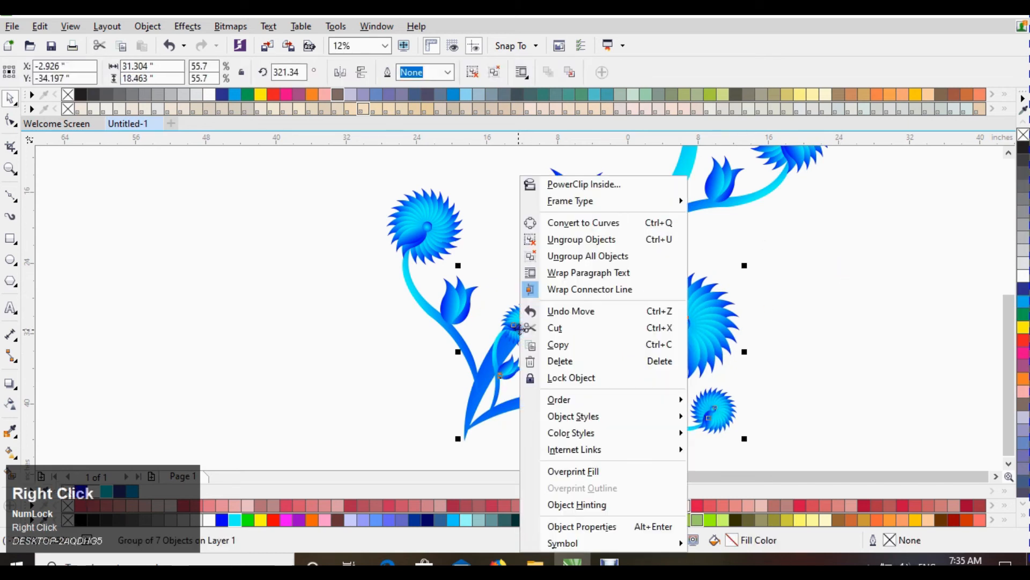
click(491, 301)
click(321, 390)
click(523, 327)
drag(481, 296, 459, 216)
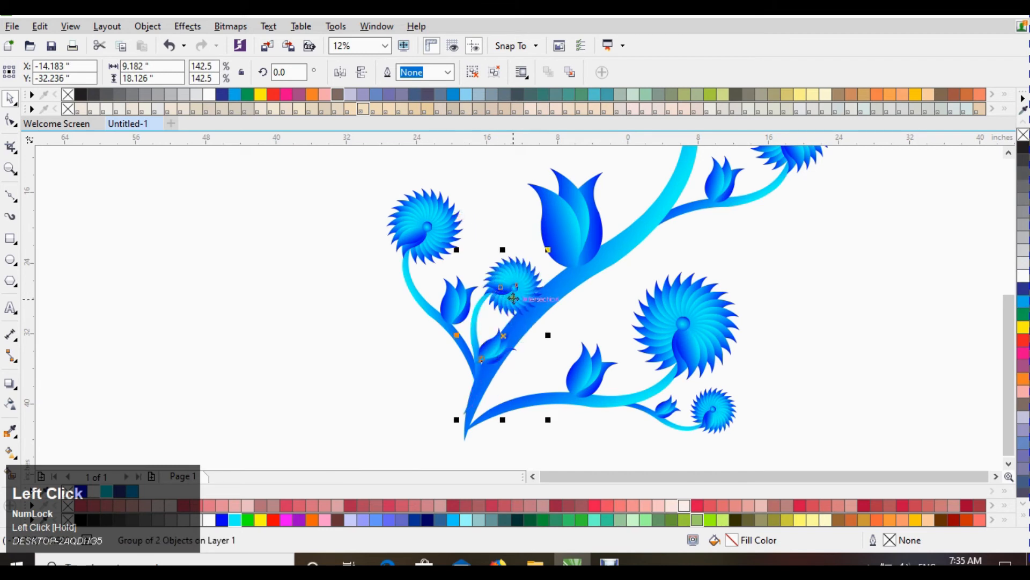
key(Delete)
Step: Select the remaining pieces of the flower copy and group them
drag(540, 404, 532, 398)
key(ctrl+z)
drag(834, 250, 447, 432)
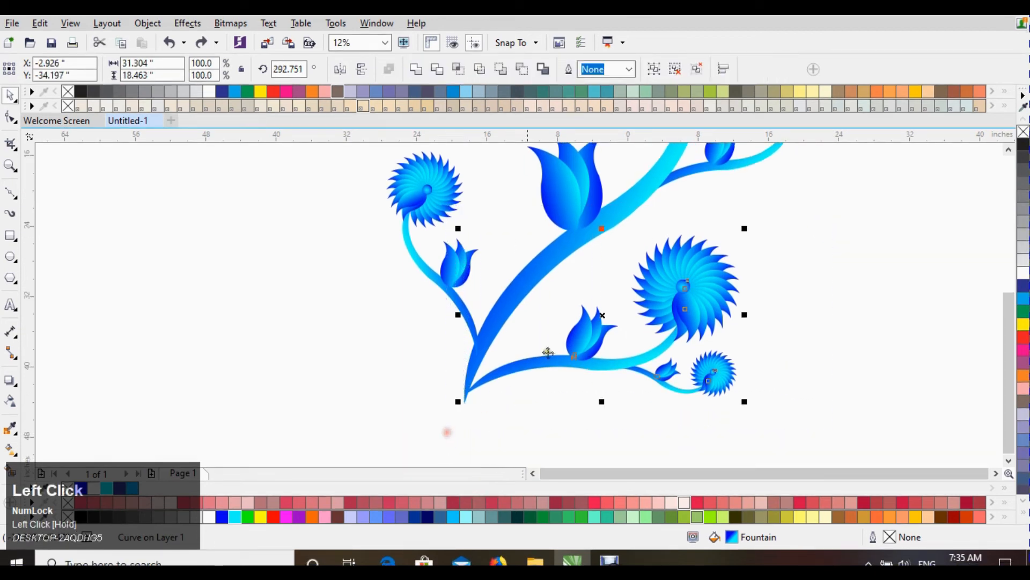
key(ctrl+g)
click(610, 351)
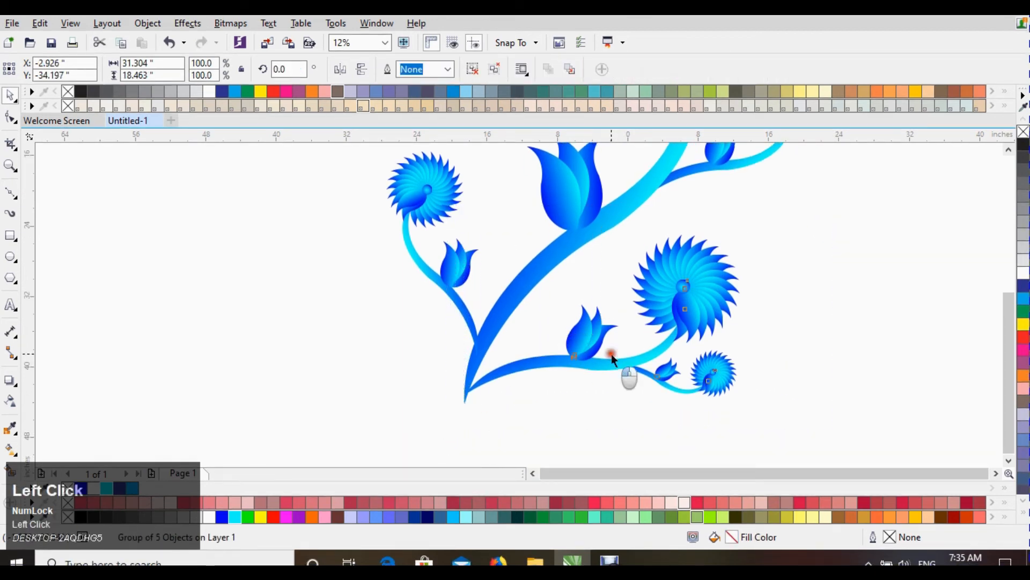
Step: Scale the grouped copy to about 94.5% and rotate it about 6.8° around its stem base
click(690, 278)
drag(744, 229, 730, 237)
click(672, 305)
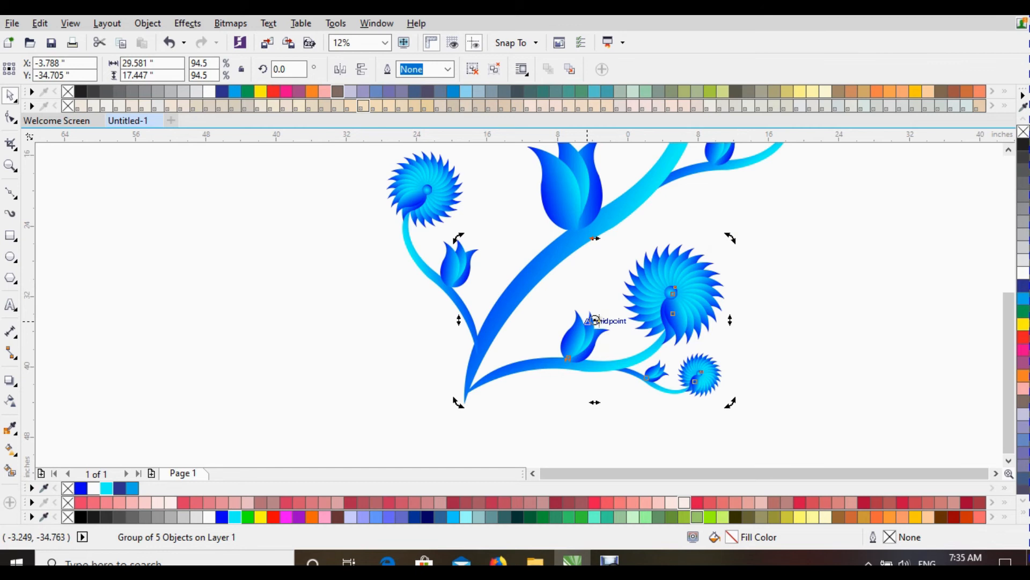
drag(595, 320, 477, 397)
drag(737, 244, 711, 205)
click(787, 250)
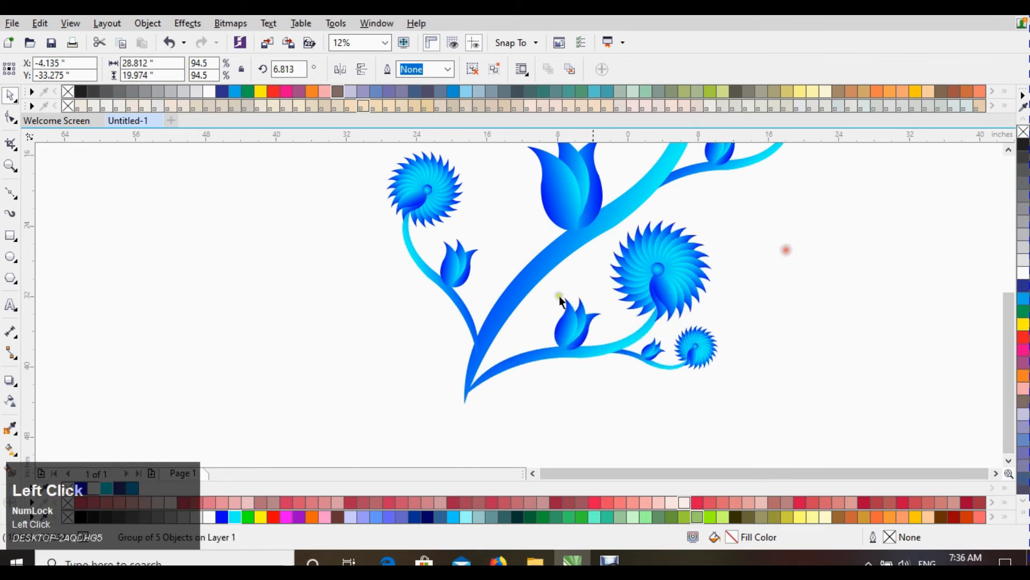
Step: Nudge the copy so its stem base meets the main stem
click(338, 381)
drag(481, 391, 465, 395)
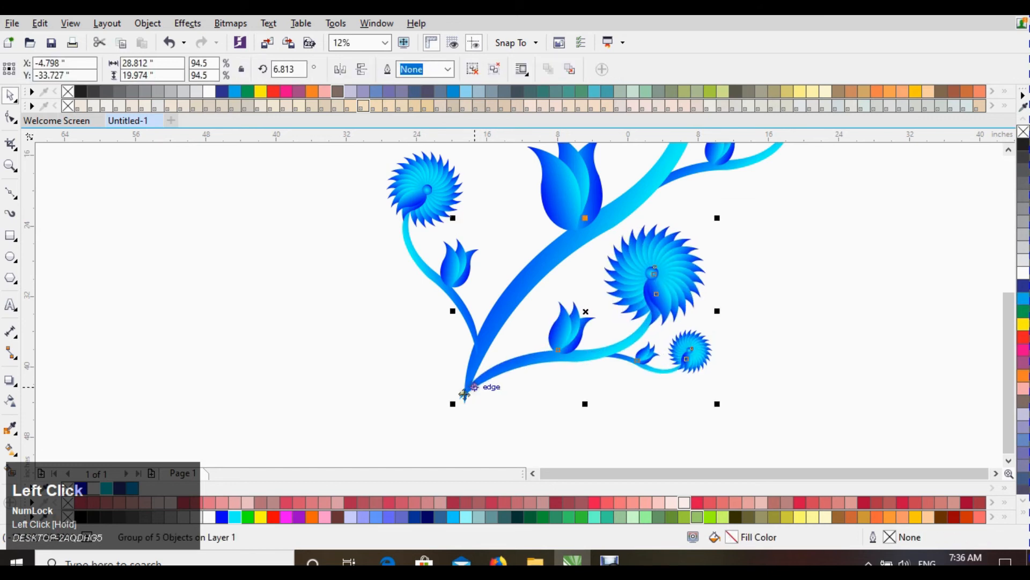
click(372, 341)
scroll(422, 414, down, 2)
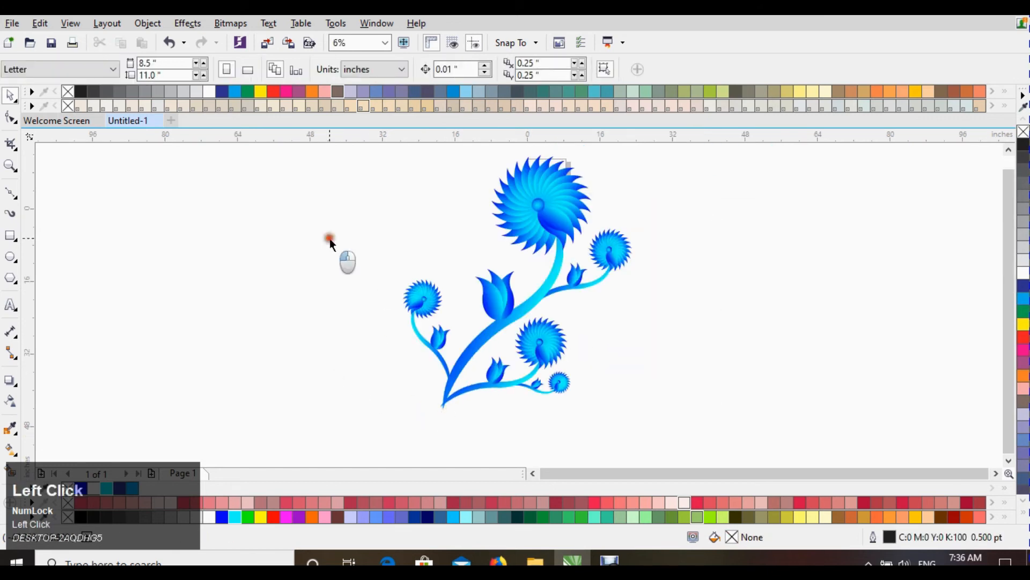
Step: Select both flower groups and group them together
click(530, 203)
scroll(480, 215, down, 2)
drag(390, 173, 574, 352)
key(ctrl+g)
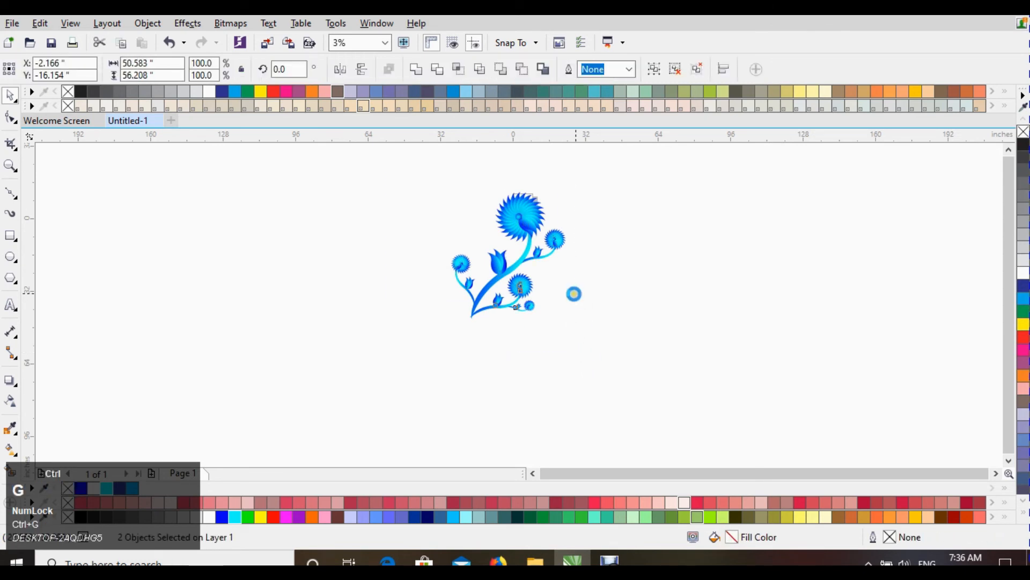
Step: Draw a rectangle about 10.9 by 12 inches over the base of the main stem
scroll(516, 306, up, 4)
scroll(402, 317, up, 2)
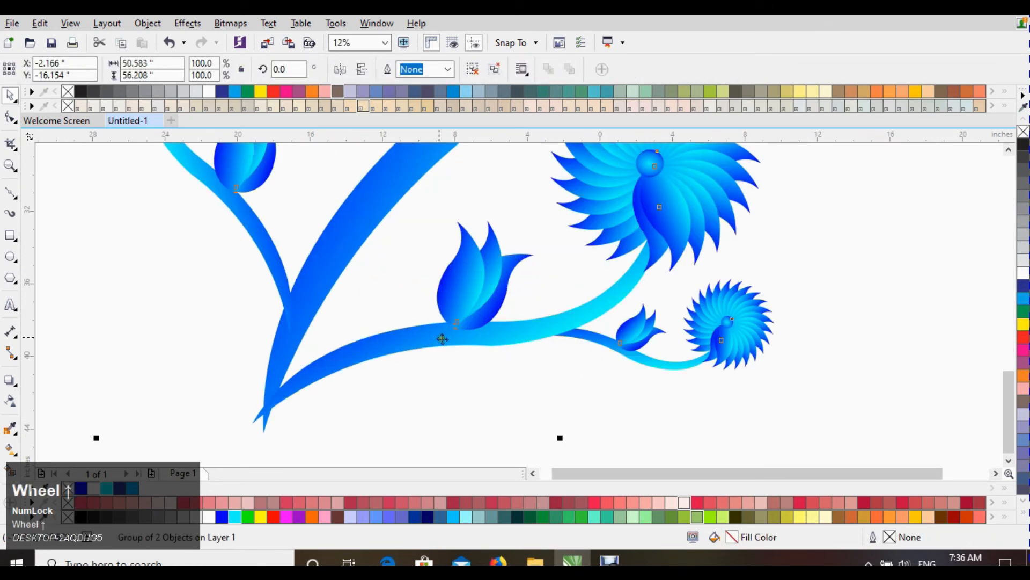
scroll(472, 399, down, 2)
click(749, 271)
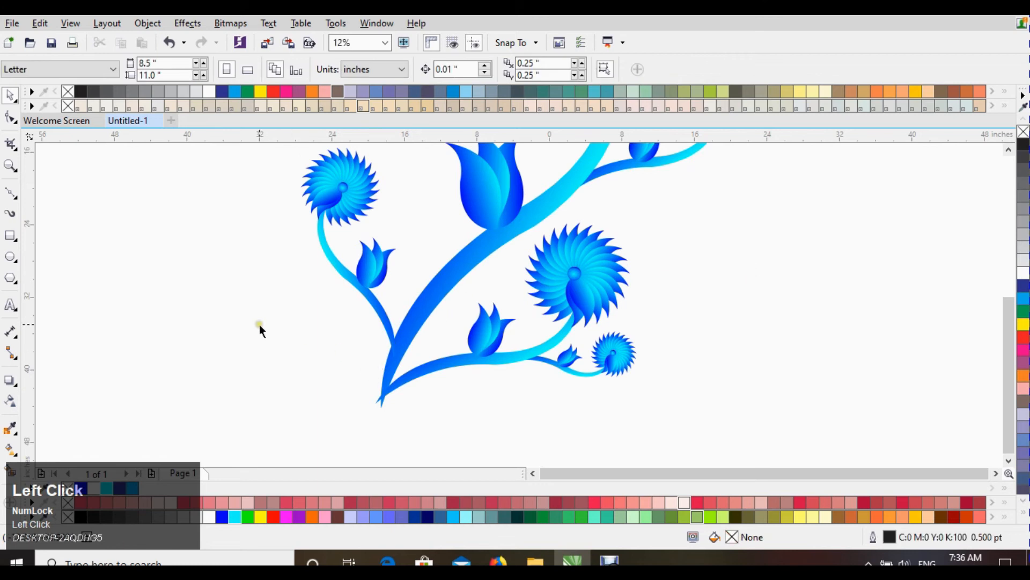
mouse_move(341, 360)
mouse_down()
mouse_move(451, 468)
mouse_move(413, 413)
mouse_move(437, 447)
mouse_up()
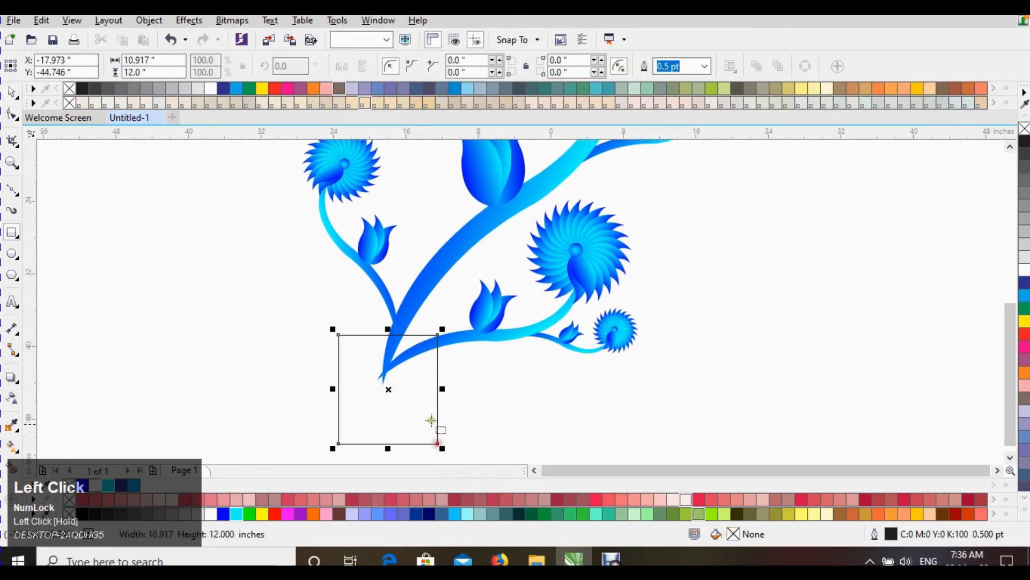
key(space)
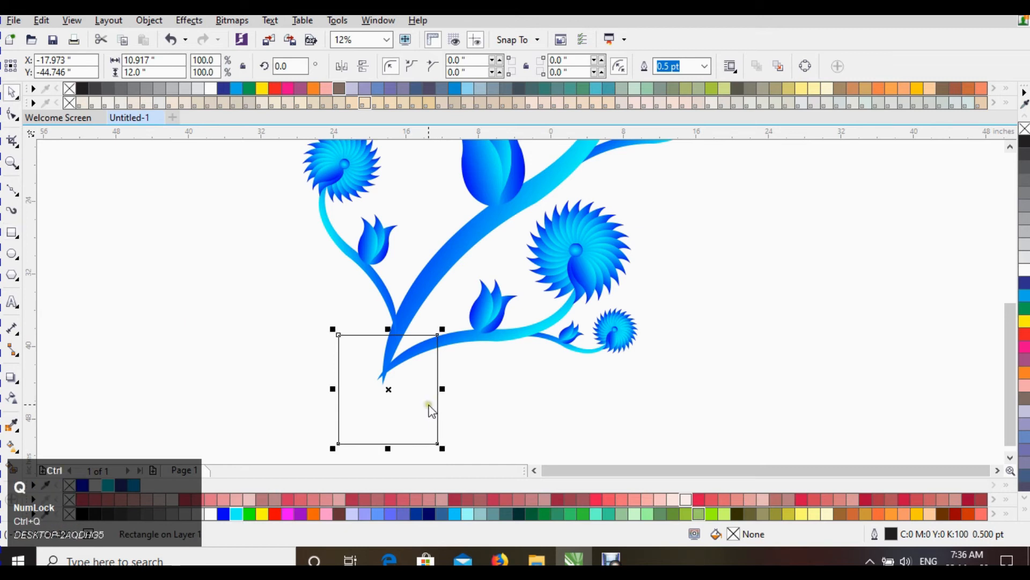
Step: Reshape the rectangle into a pointed triangular curve at the stem's base
key(F10)
drag(437, 335, 386, 379)
click(212, 85)
key(space)
click(283, 361)
click(373, 388)
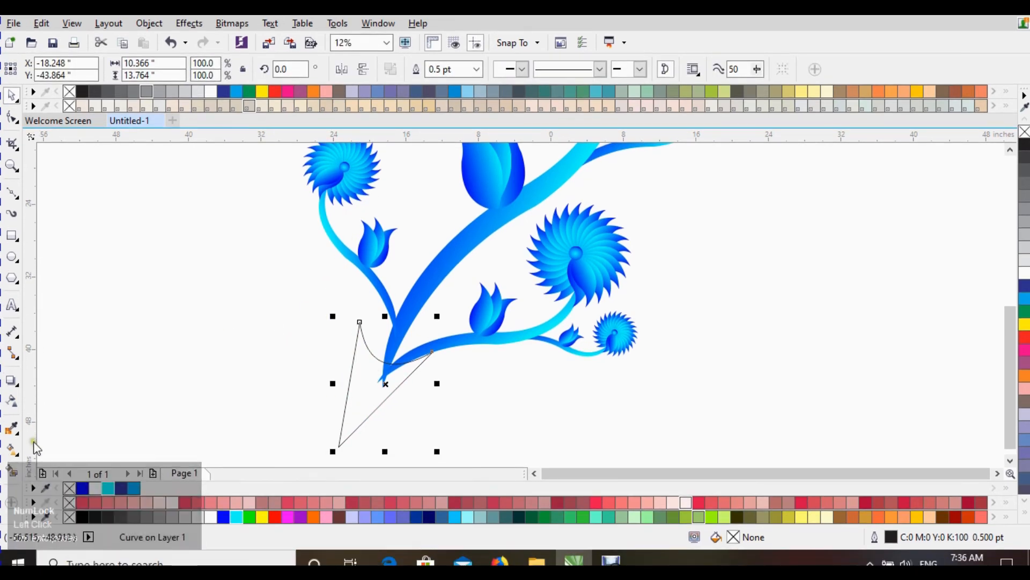
Step: Apply the blue fountain fill to the triangular shape
click(12, 465)
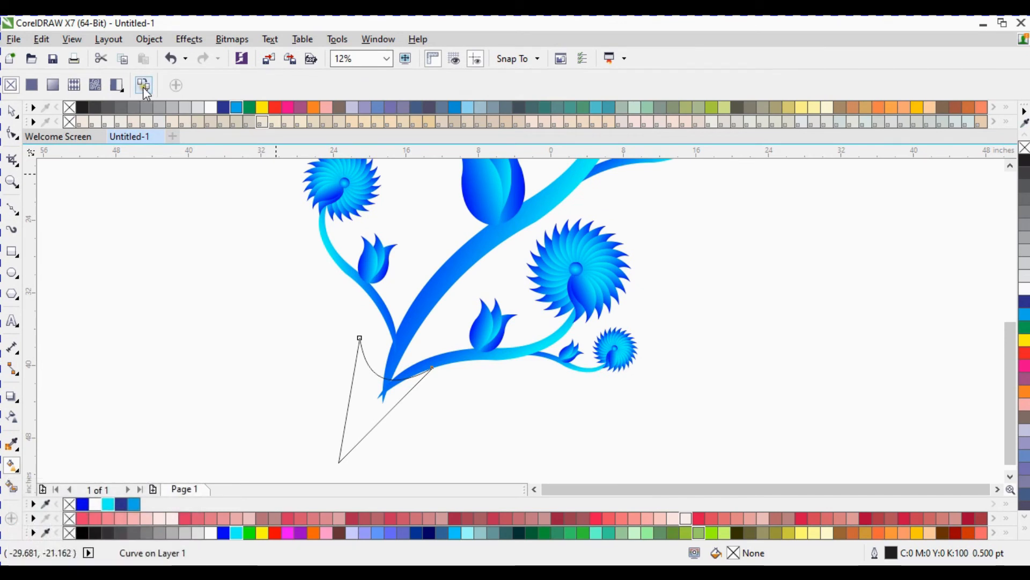
click(143, 69)
click(436, 273)
key(ctrl+space)
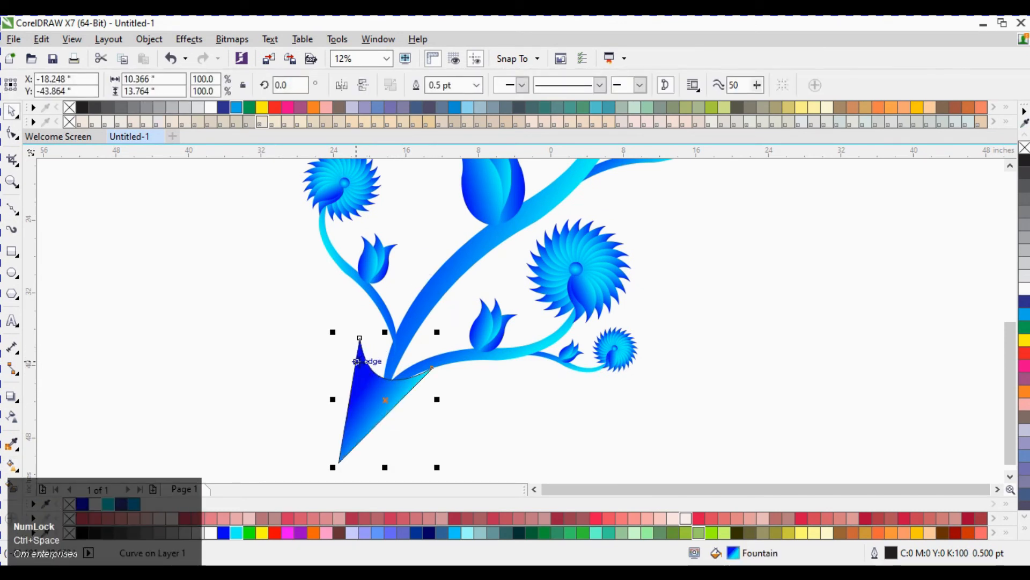
Step: Adjust the shape's nodes and curve handles so it tapers smoothly into the main stem
key(F10)
drag(360, 339, 393, 347)
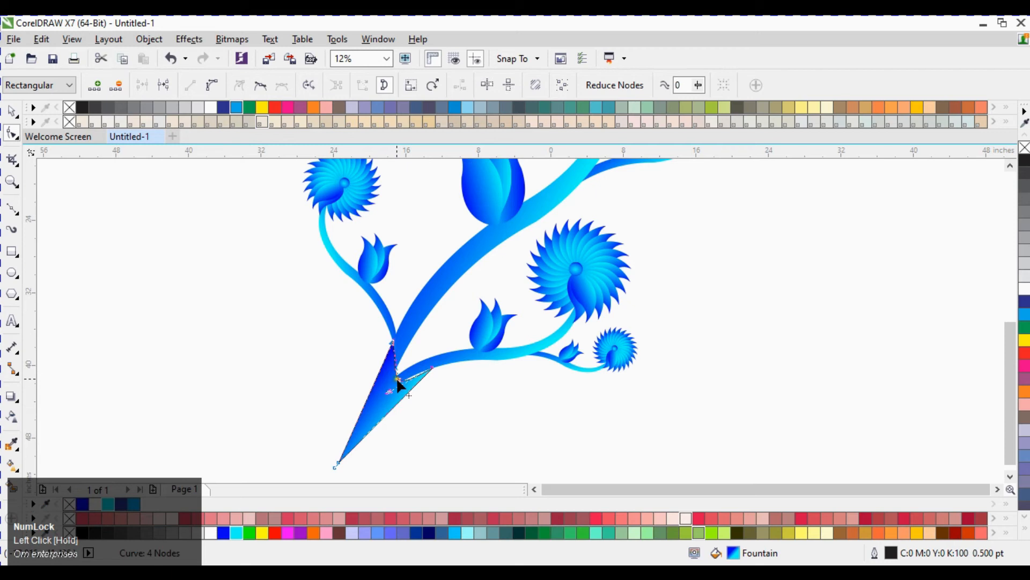
scroll(399, 380, up, 4)
drag(353, 424, 319, 428)
drag(488, 375, 497, 357)
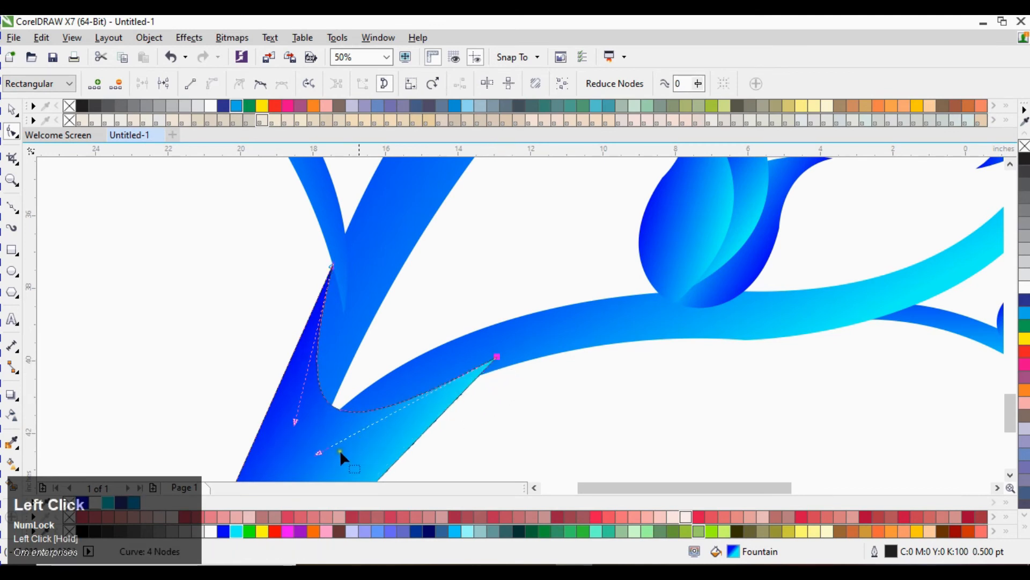
mouse_move(318, 450)
mouse_down()
mouse_move(325, 437)
mouse_move(314, 449)
mouse_up()
key(space)
scroll(393, 316, down, 2)
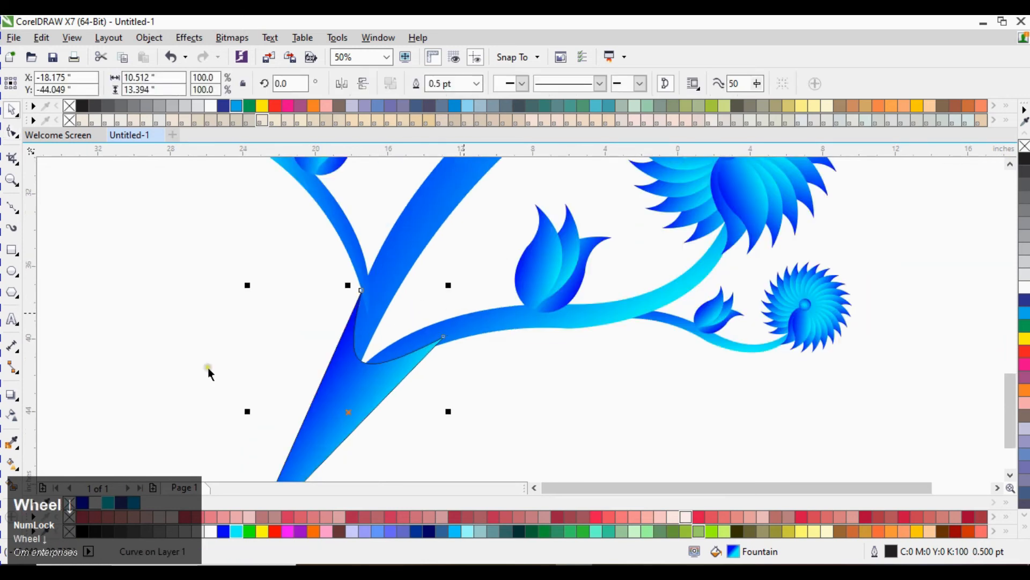
Step: Remove the outline from the tapered stem base
click(218, 377)
click(389, 355)
scroll(390, 355, down, 2)
click(297, 364)
click(321, 423)
right_click(1026, 149)
click(697, 324)
click(334, 406)
click(356, 406)
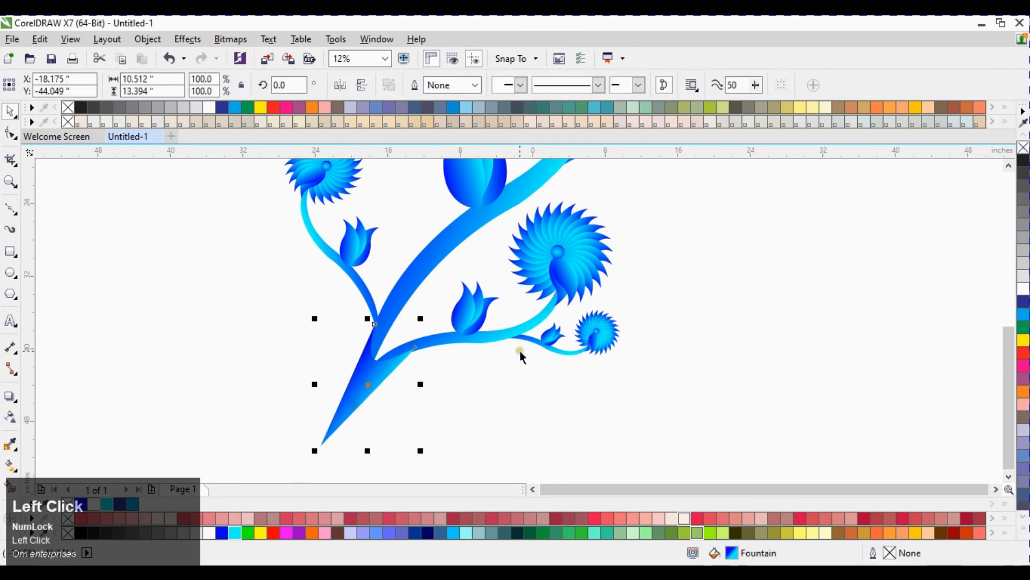
Step: Draw an ellipse around the tip of the stem base
scroll(524, 350, down, 1)
scroll(458, 386, up, 1)
click(552, 381)
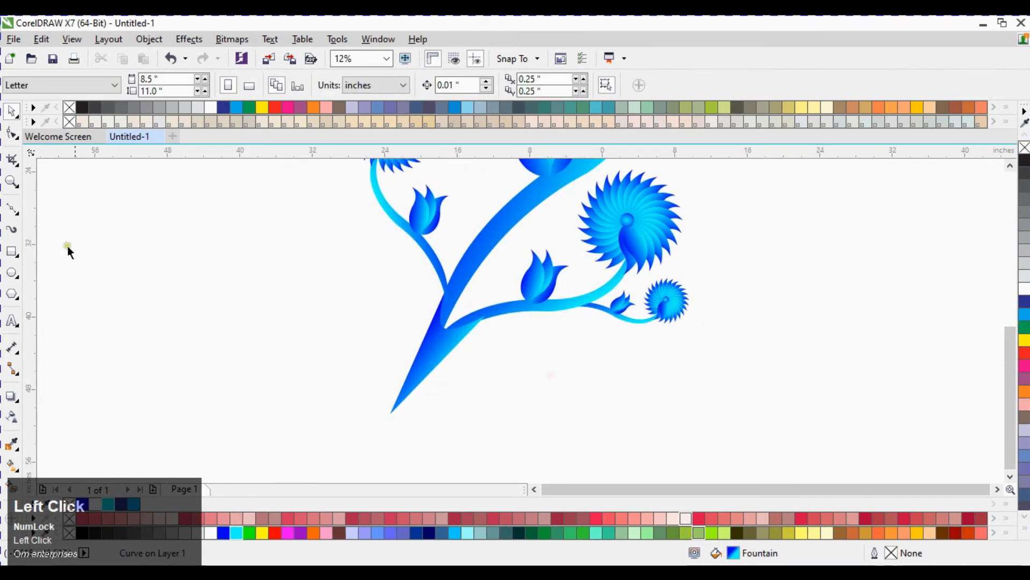
drag(343, 366, 458, 440)
key(ctrl+space)
click(511, 391)
click(420, 412)
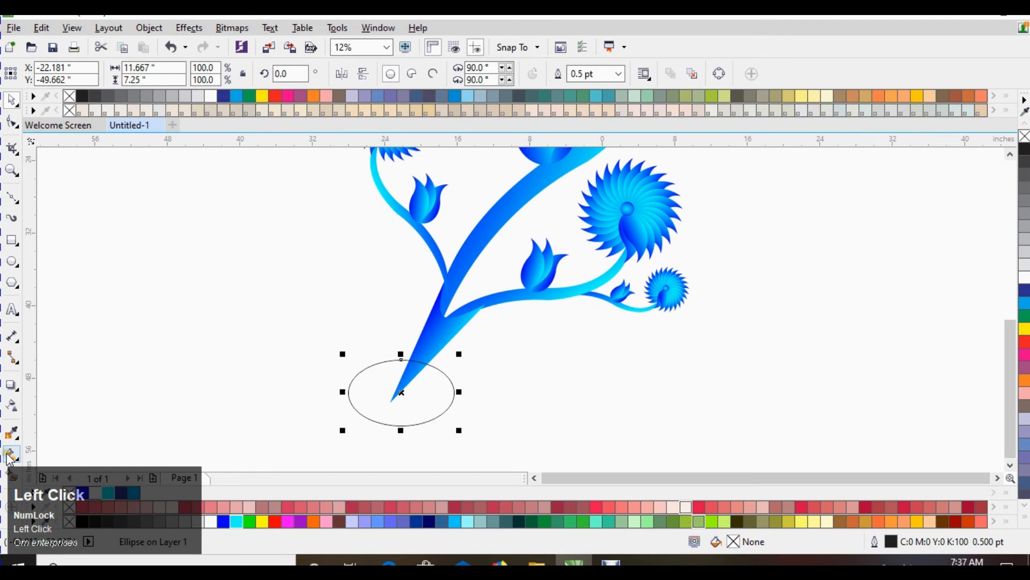
Step: Apply an elliptical blue fountain fill to the ellipse at the stem's base and enlarge the fill's radius
click(12, 461)
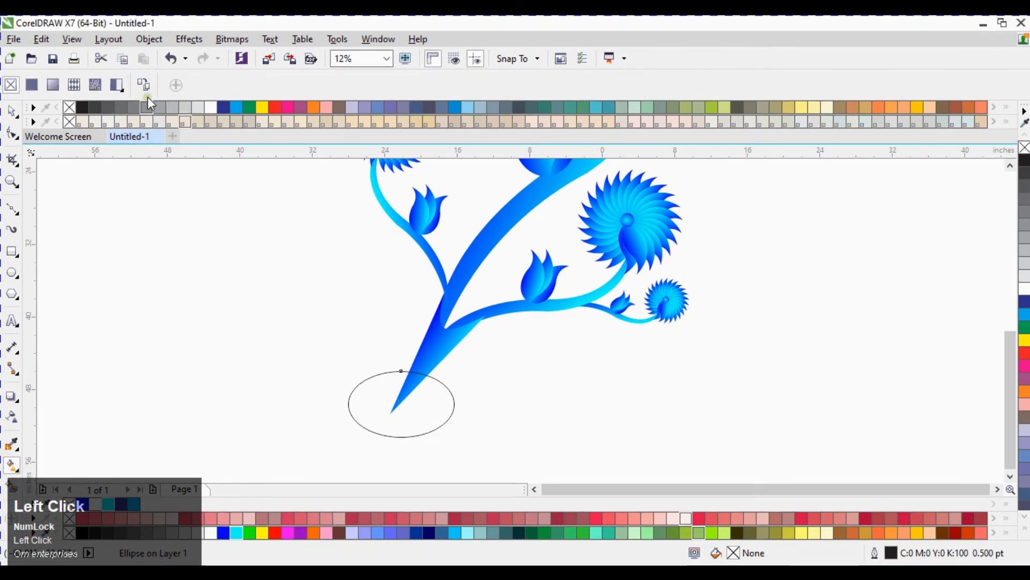
click(437, 346)
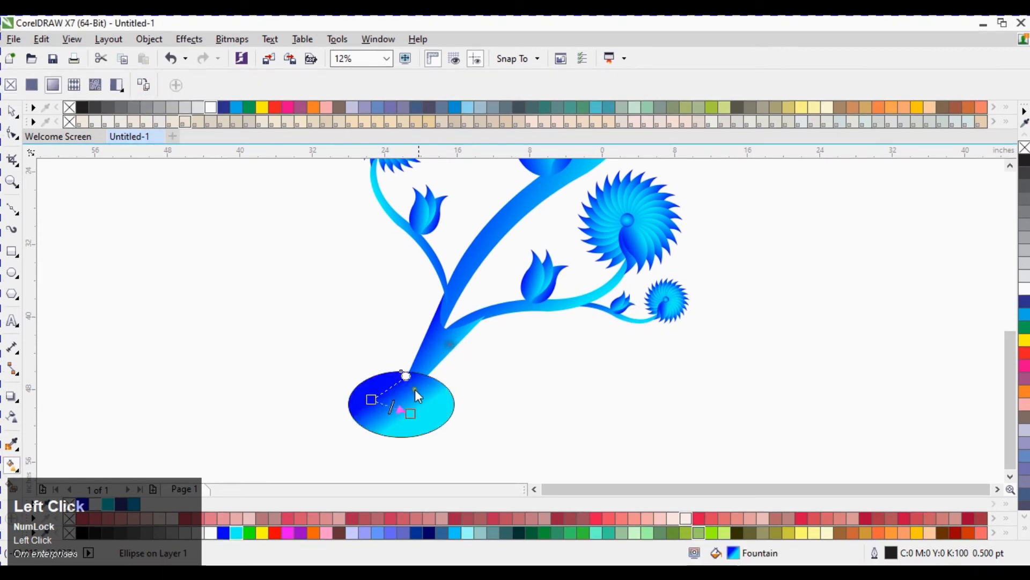
key(ctrl+space)
click(378, 390)
key(ctrl+space)
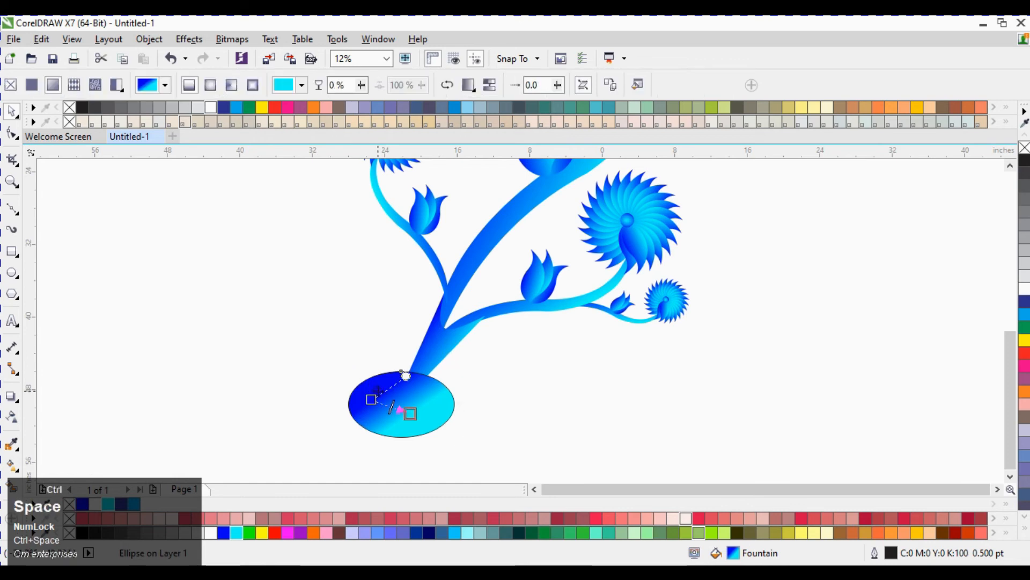
click(210, 85)
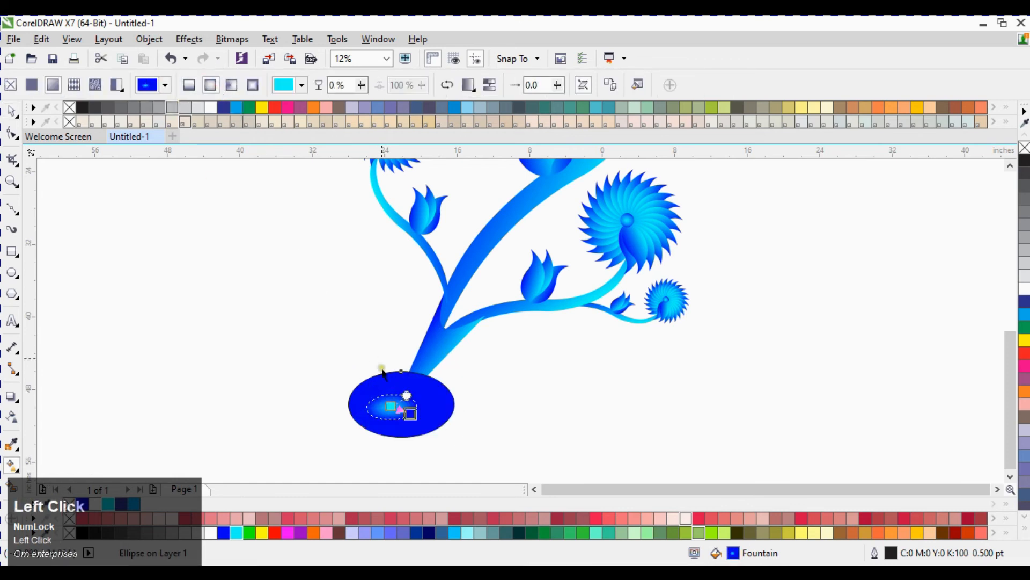
drag(411, 413, 451, 436)
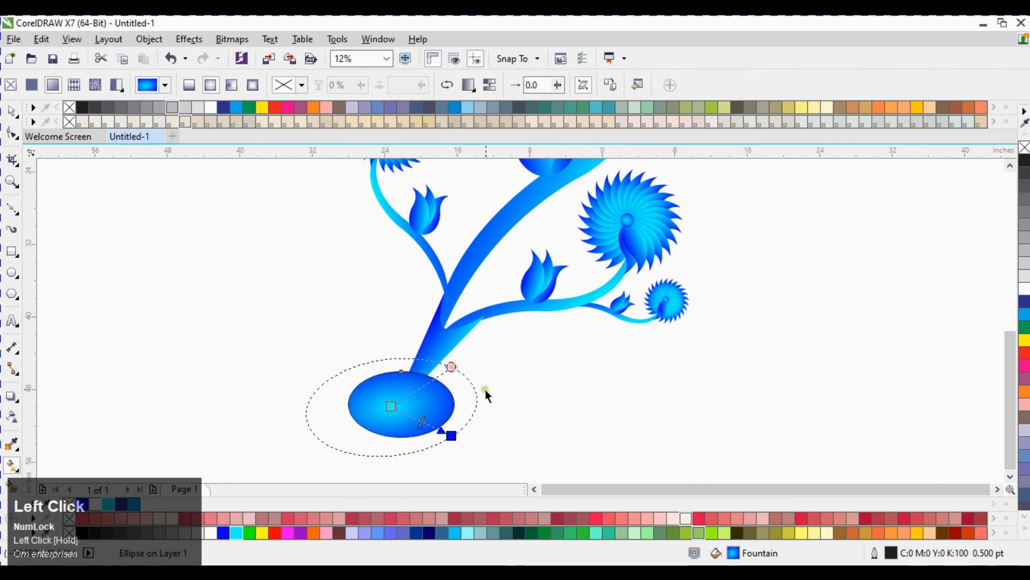
Step: Remove the ellipse's outline and move it back one position behind the stem
key(ctrl+space)
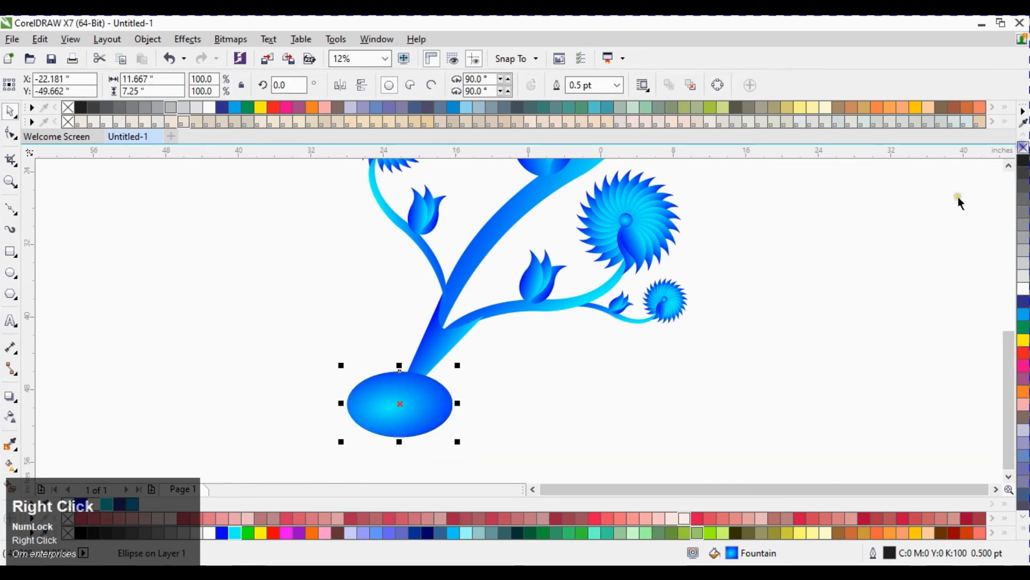
click(415, 392)
key(ctrl+Page_Down)
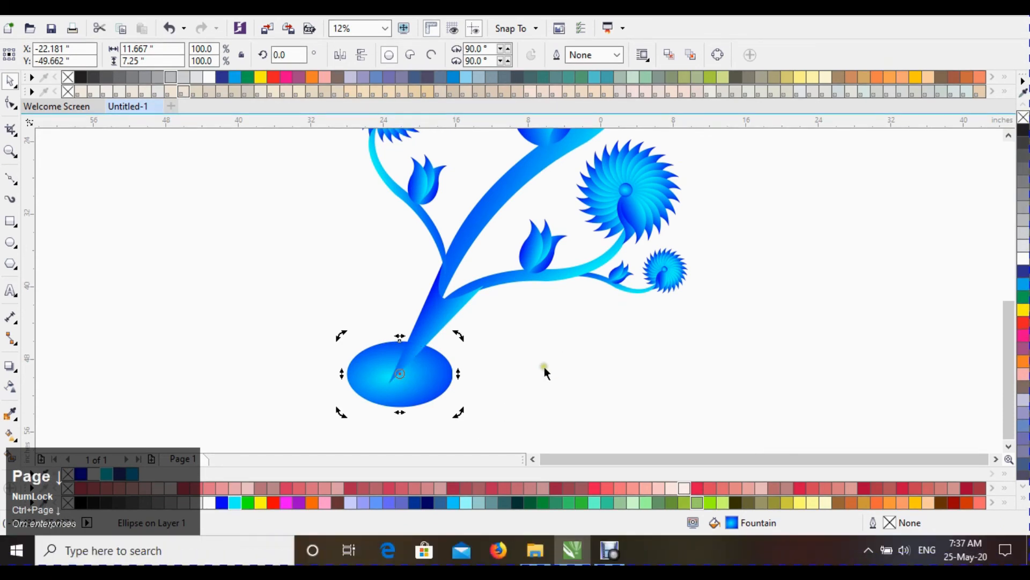
click(545, 394)
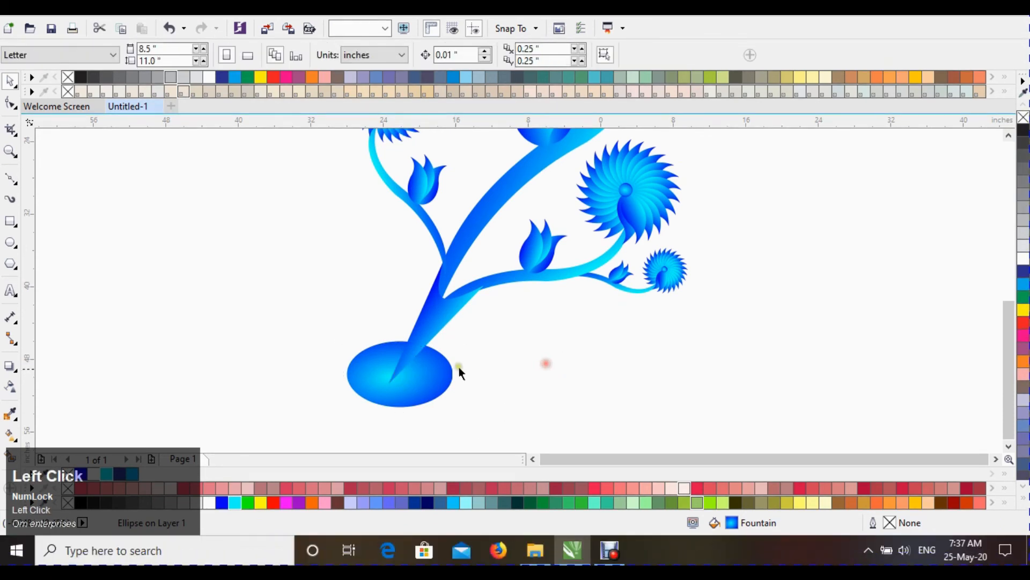
Step: Apply a linear transparency to the stem base so it fades into the ellipse
scroll(418, 401, up, 3)
scroll(482, 285, down, 2)
click(438, 302)
click(247, 274)
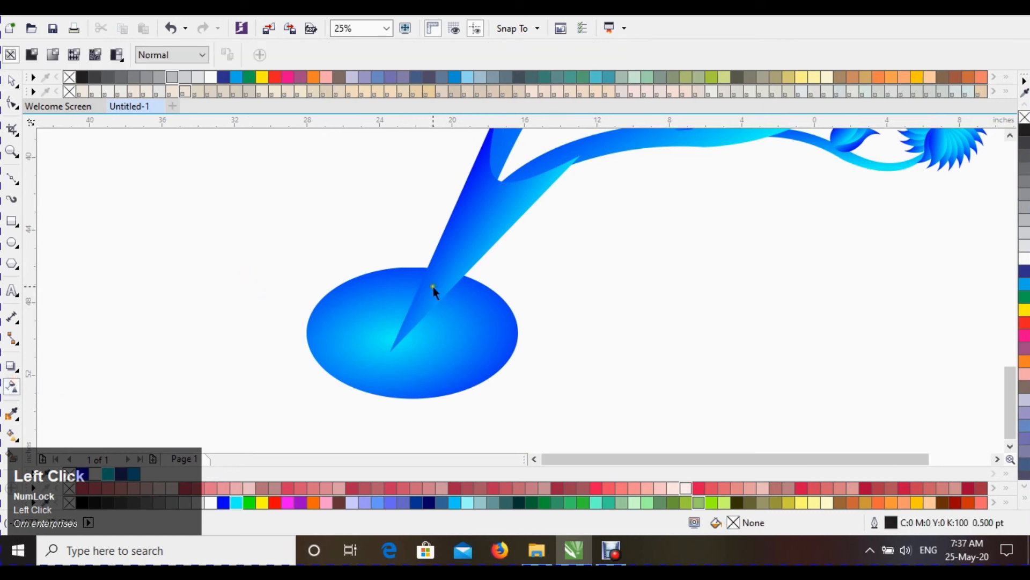
click(406, 344)
drag(433, 287, 390, 351)
drag(432, 284, 446, 270)
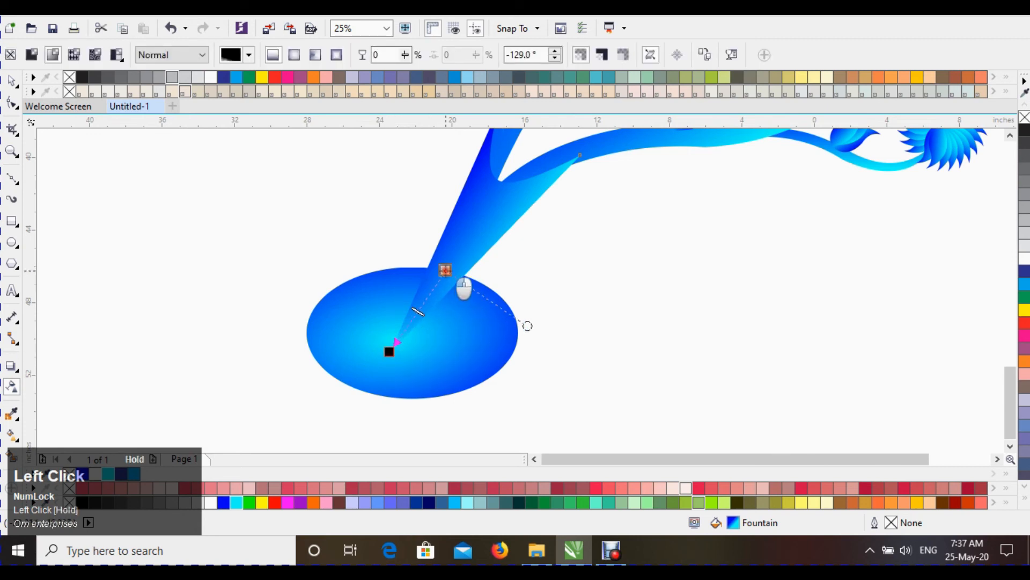
mouse_move(394, 355)
mouse_down()
mouse_move(410, 333)
mouse_move(403, 342)
mouse_up()
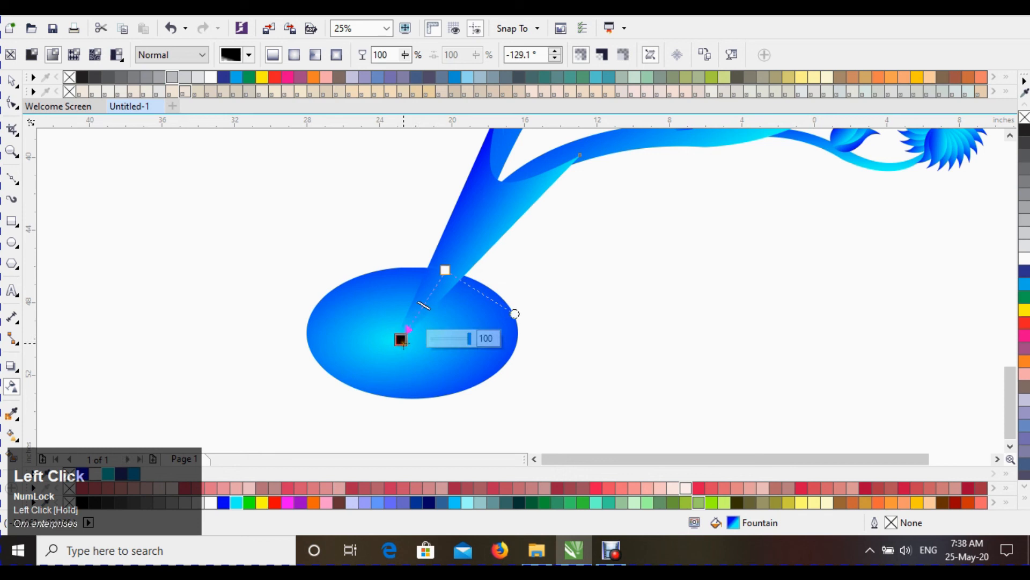
click(620, 328)
Step: Send the side branch curve at the stem junction back one position
scroll(331, 360, down, 2)
click(486, 354)
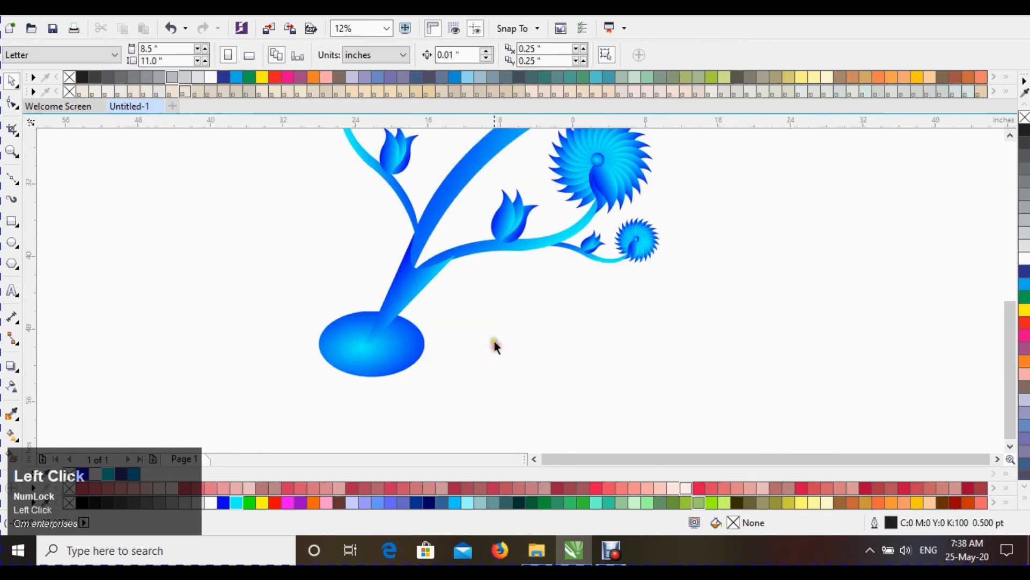
scroll(502, 352, down, 1)
click(376, 310)
scroll(437, 317, up, 3)
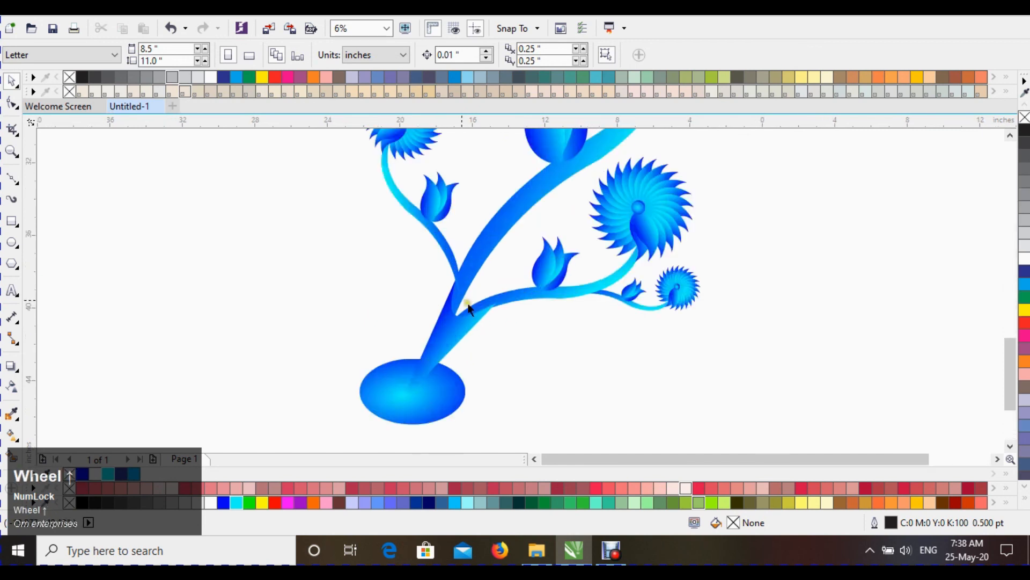
click(441, 345)
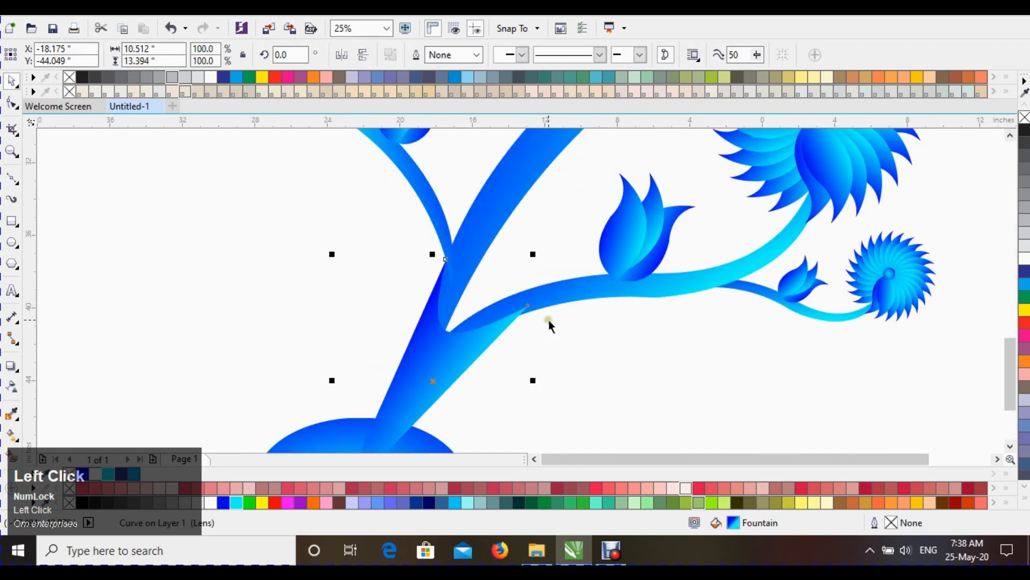
key(F10)
click(526, 307)
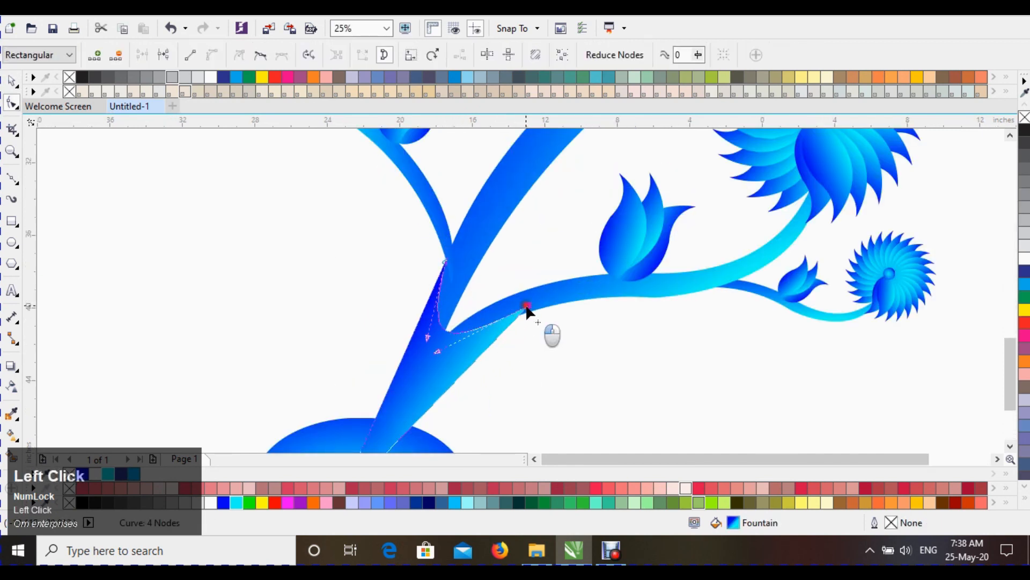
key(space)
click(547, 348)
click(464, 350)
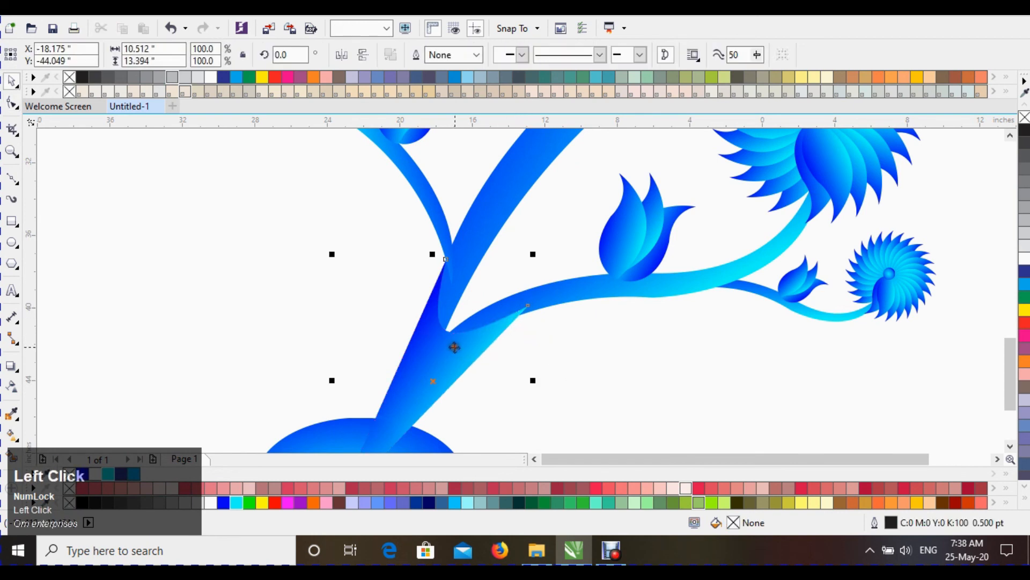
key(ctrl+Page_Down)
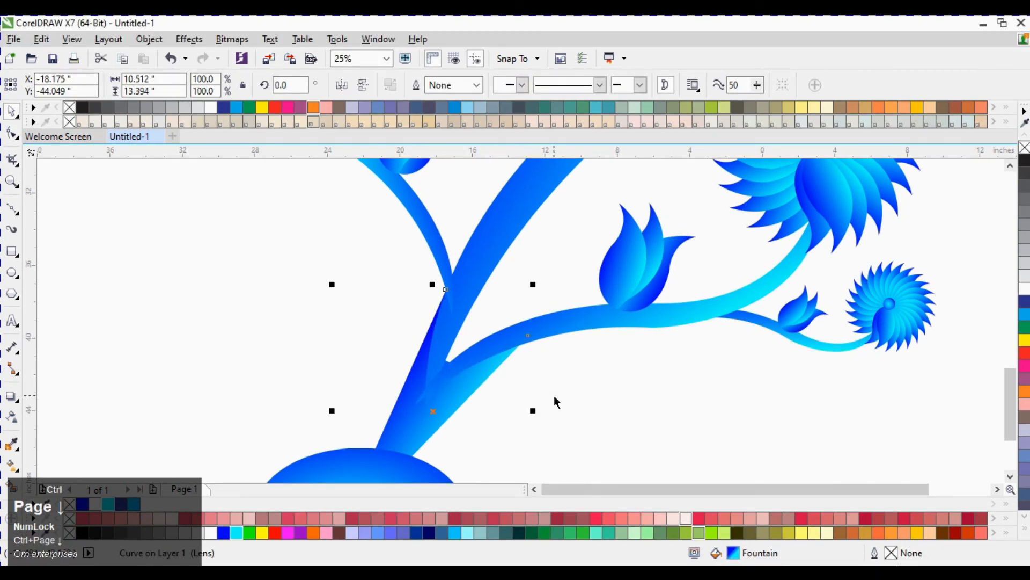
click(555, 397)
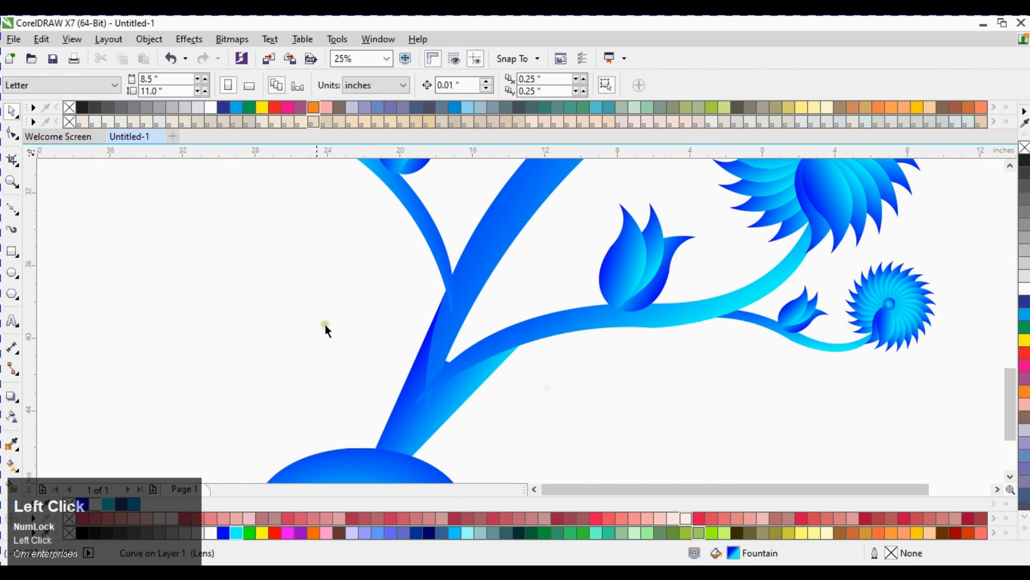
Step: Inspect the junction of the branches and the main stem up close
scroll(439, 397, up, 1)
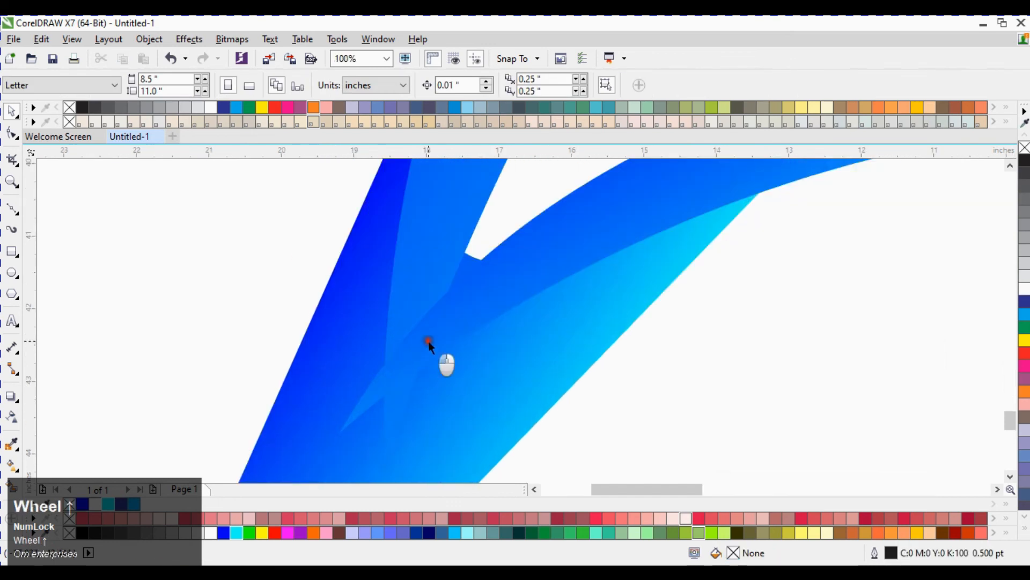
click(427, 348)
scroll(444, 341, down, 1)
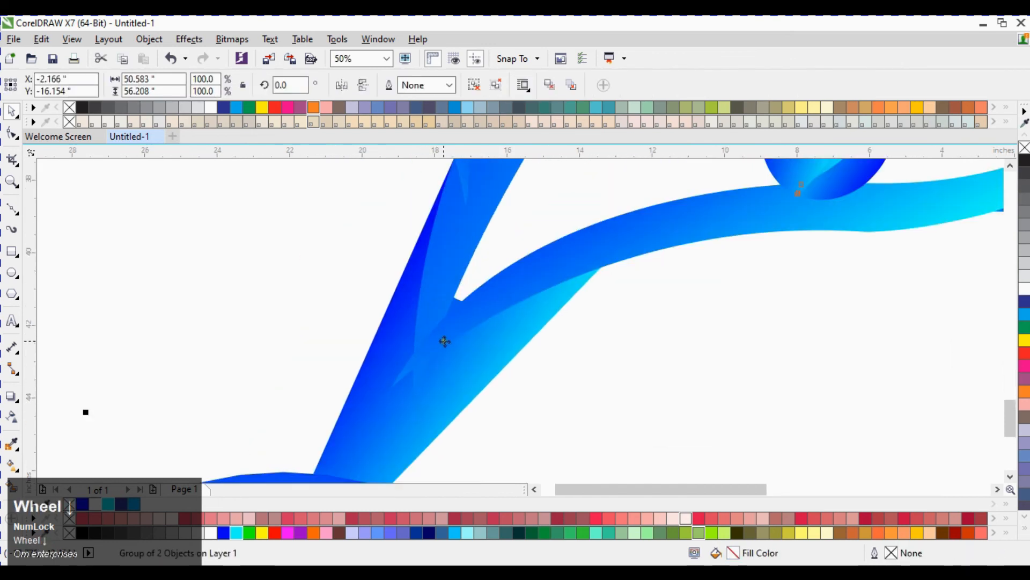
shift+click(444, 281)
scroll(475, 333, down, 1)
click(661, 267)
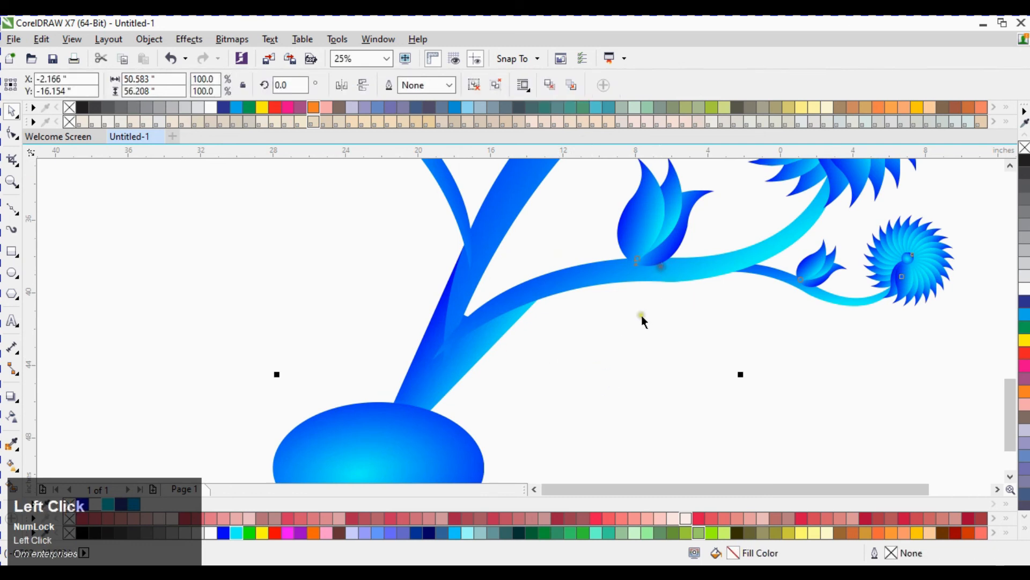
click(227, 286)
scroll(413, 342, down, 2)
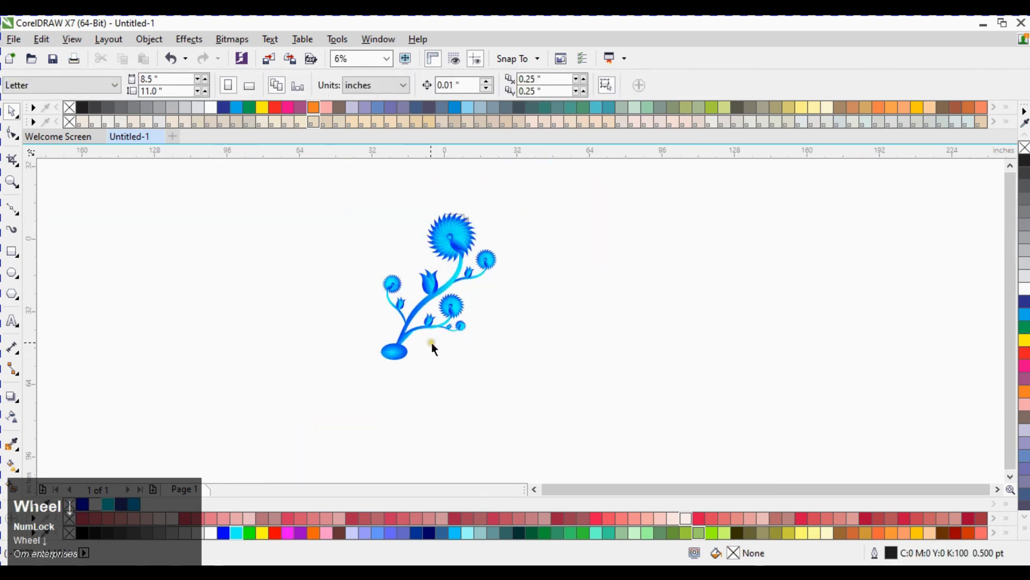
Step: Select the whole flower composition and group it
drag(422, 295, 523, 378)
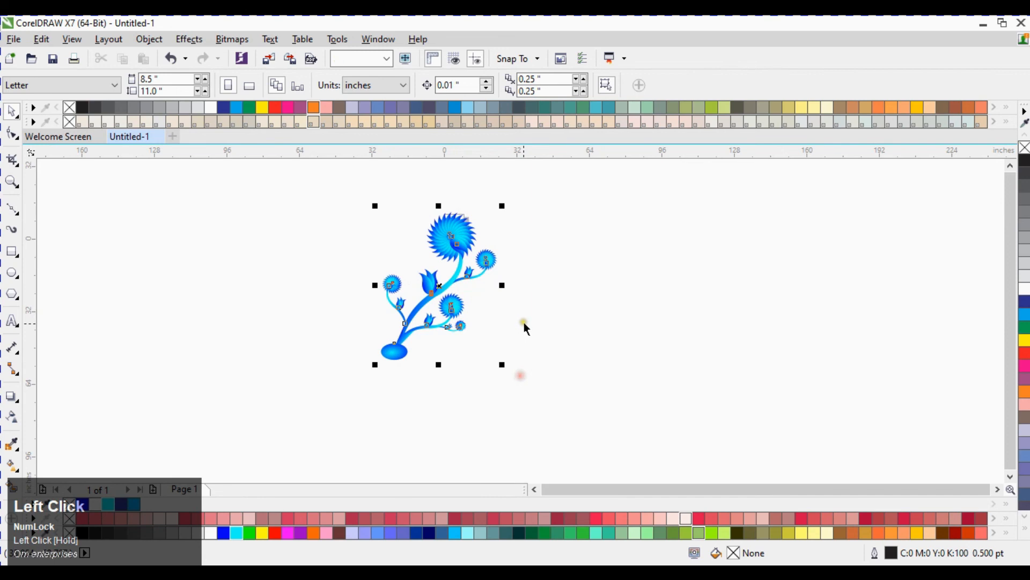
key(ctrl+g)
key(F4)
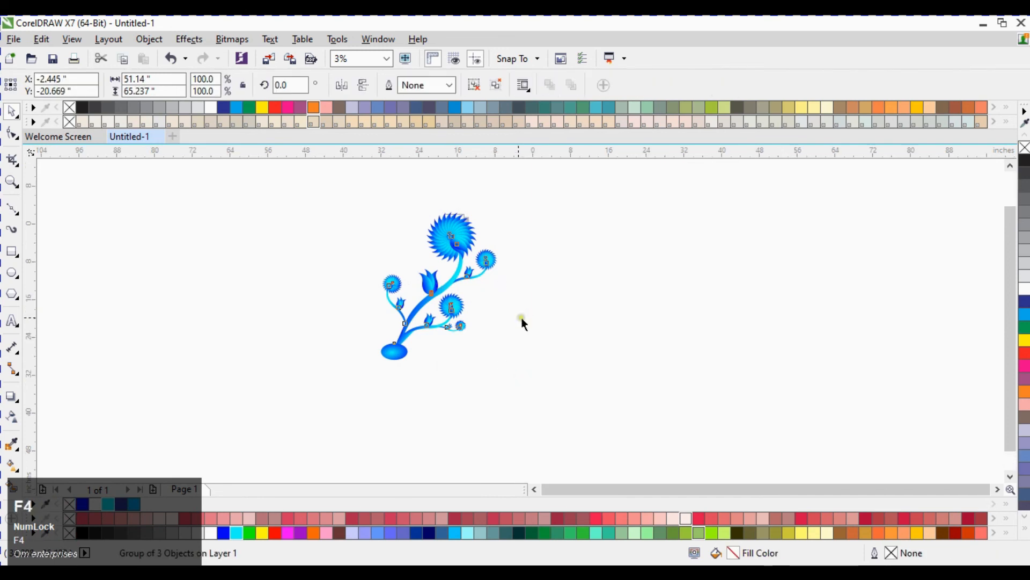
Step: Rotate the flower group about 14 degrees so the stem stands more upright
click(526, 210)
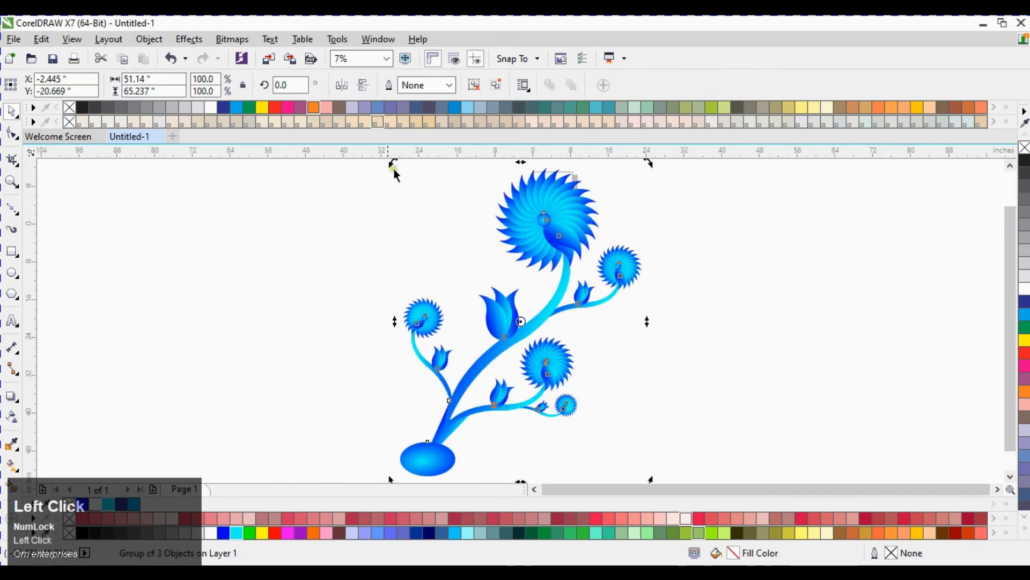
drag(394, 174, 340, 193)
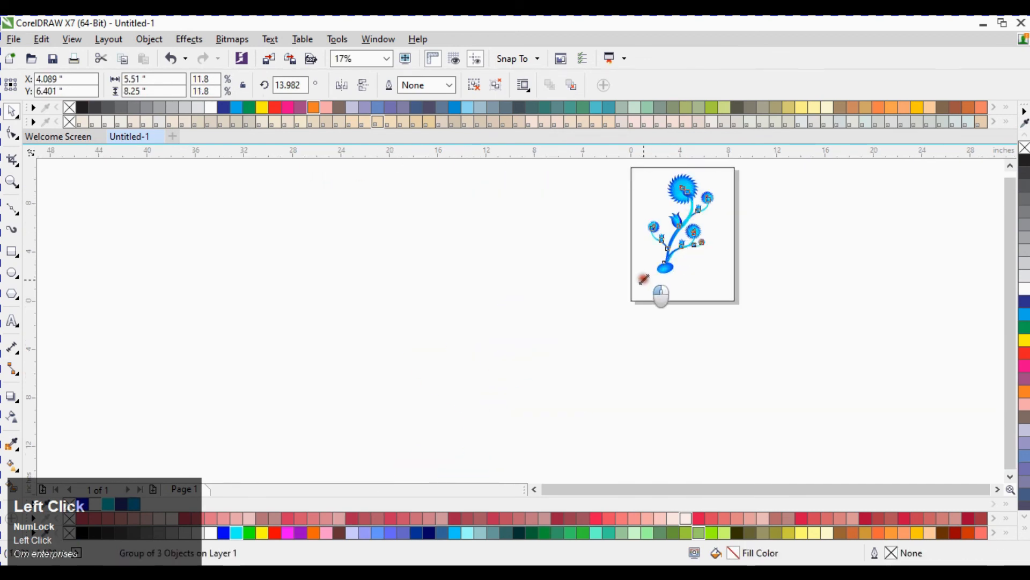
drag(644, 279, 632, 293)
drag(719, 291, 731, 298)
click(787, 209)
Step: Nudge the flower group into position on the page and close the document defaults dialog
key(F2)
drag(773, 157, 591, 326)
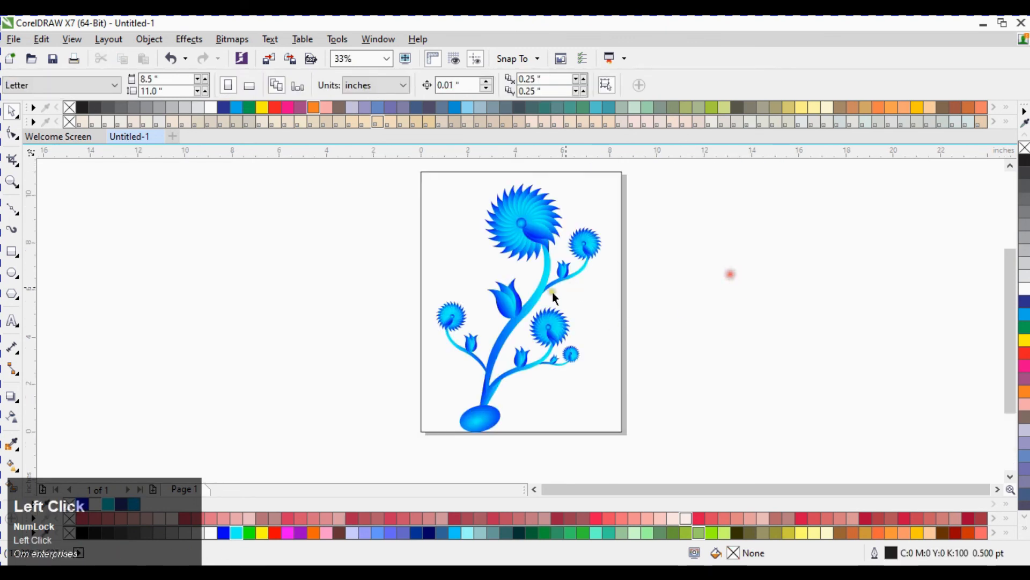
click(535, 304)
drag(535, 304, 541, 299)
click(271, 406)
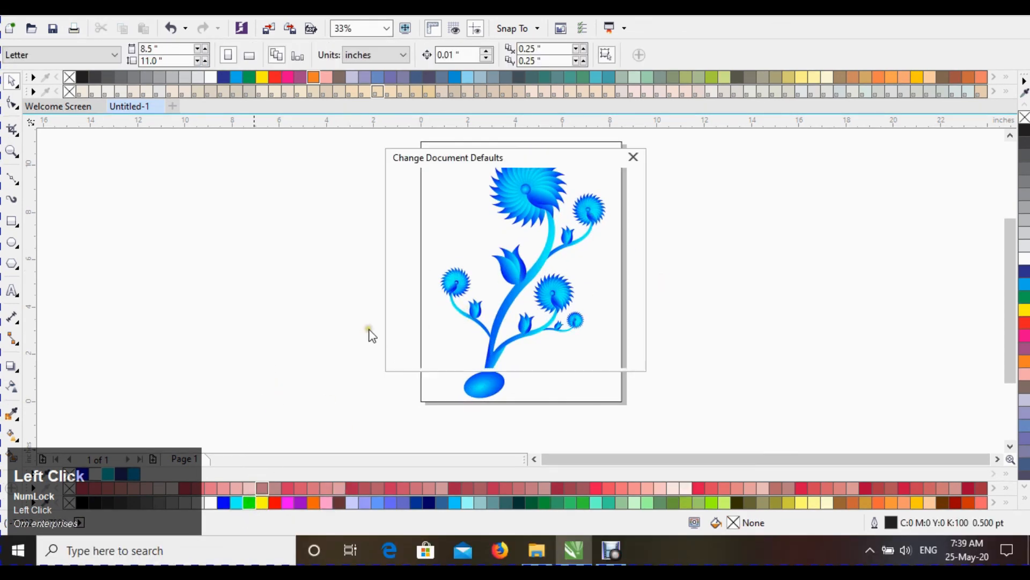
click(627, 159)
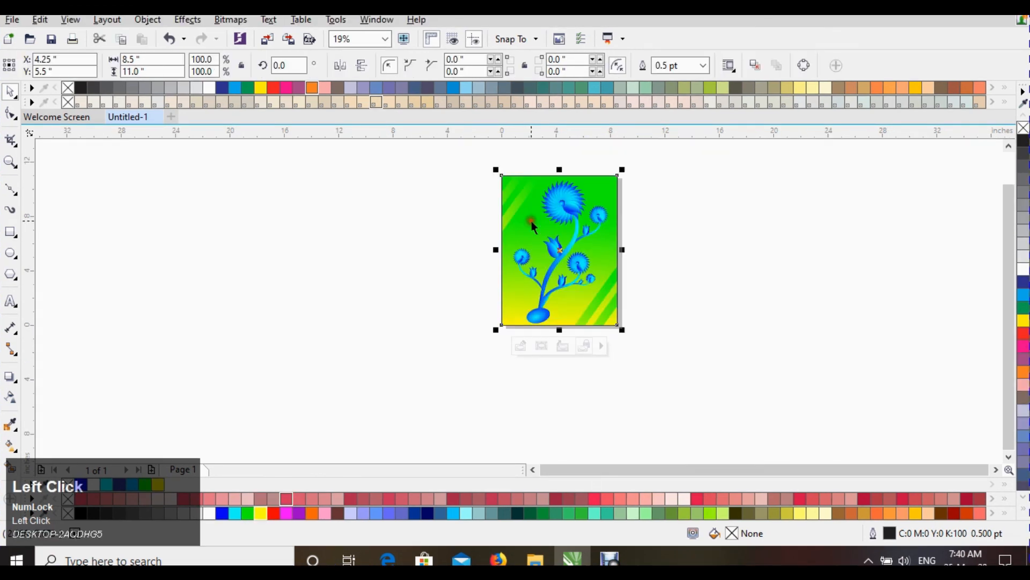
Step: Fill the background rectangle behind the flower with purple
click(299, 500)
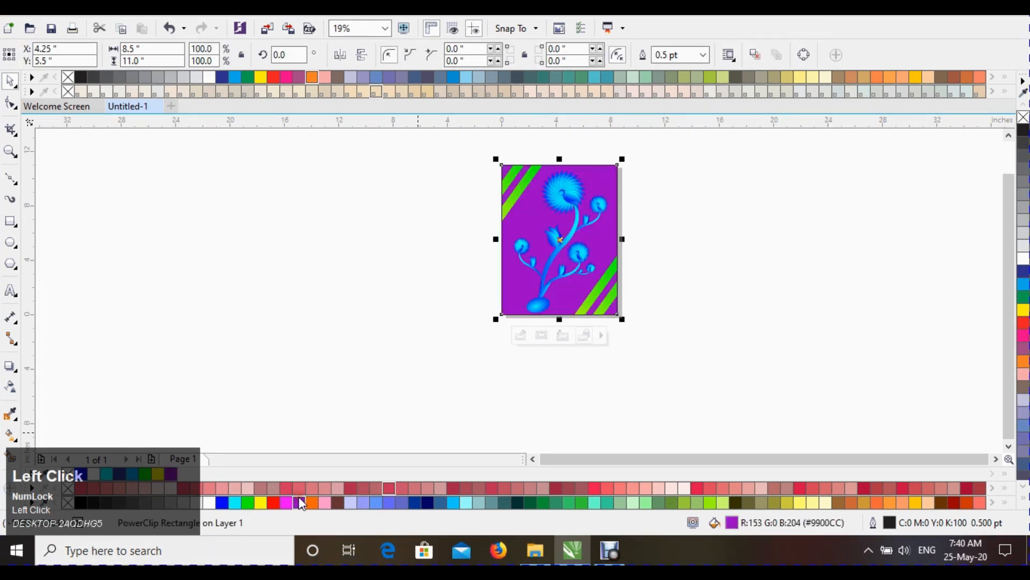
click(423, 197)
key(F2)
drag(449, 153, 633, 326)
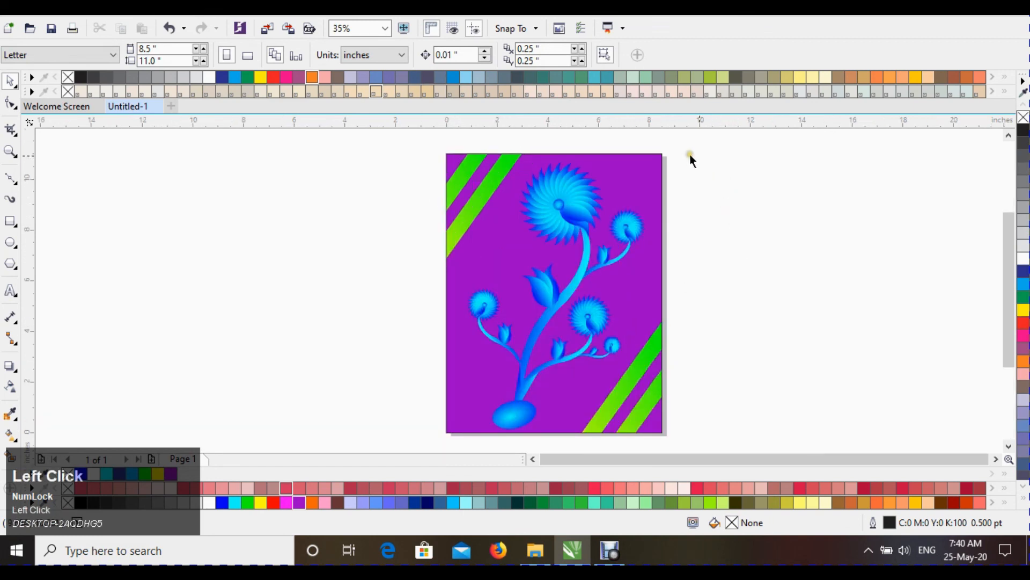
Step: Create a copy of the background rectangle scaled to 92.9% and centred inside it
click(457, 162)
drag(440, 147, 447, 157)
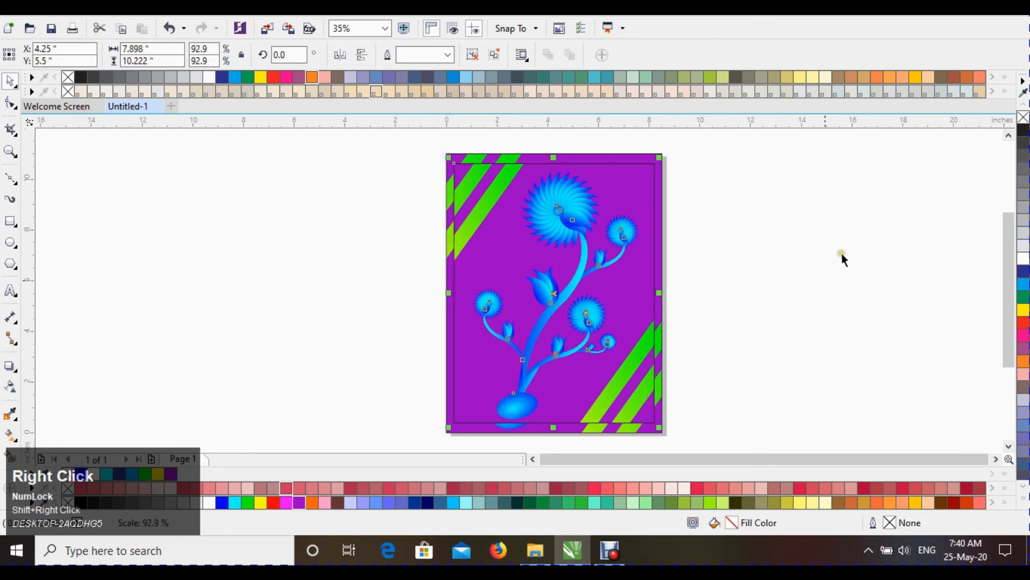
click(761, 201)
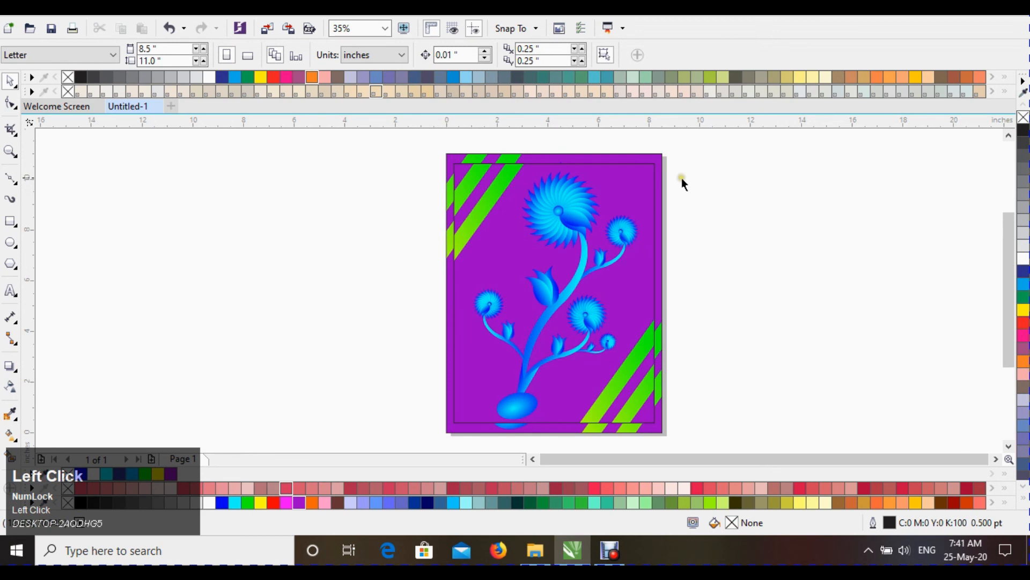
Step: Ungroup the selected inner rectangle group and select the inner rectangle
click(497, 165)
click(776, 207)
click(645, 176)
right_click(612, 188)
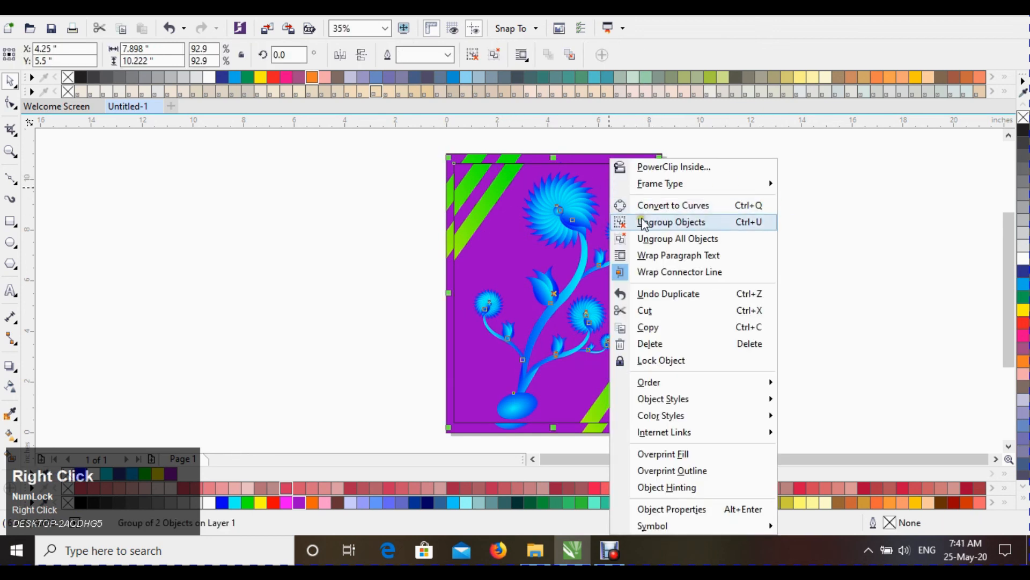
click(649, 221)
click(639, 167)
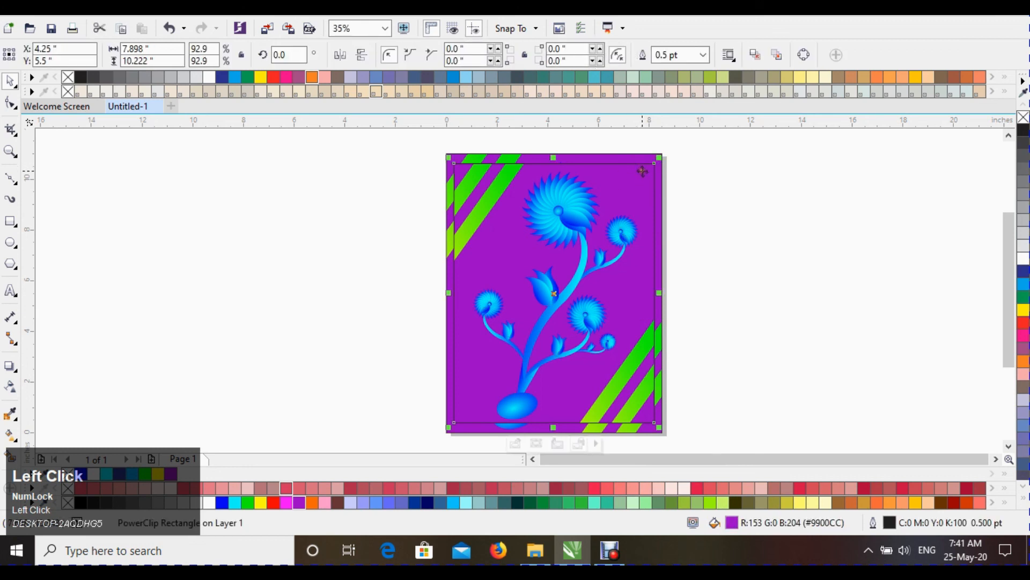
Step: Set the inner rectangle's outline width to 10 pt
key(F12)
click(418, 168)
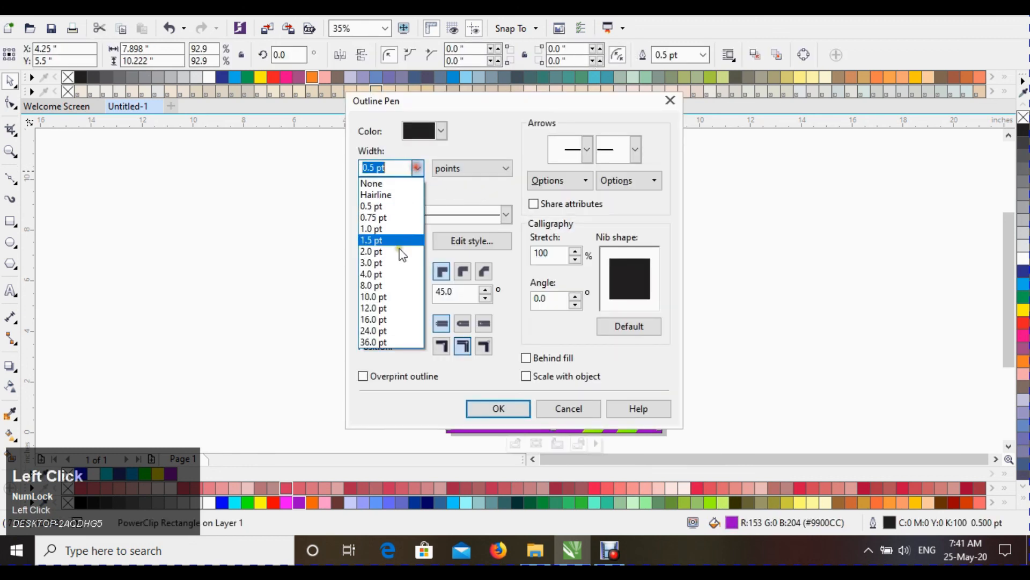
click(390, 294)
click(507, 408)
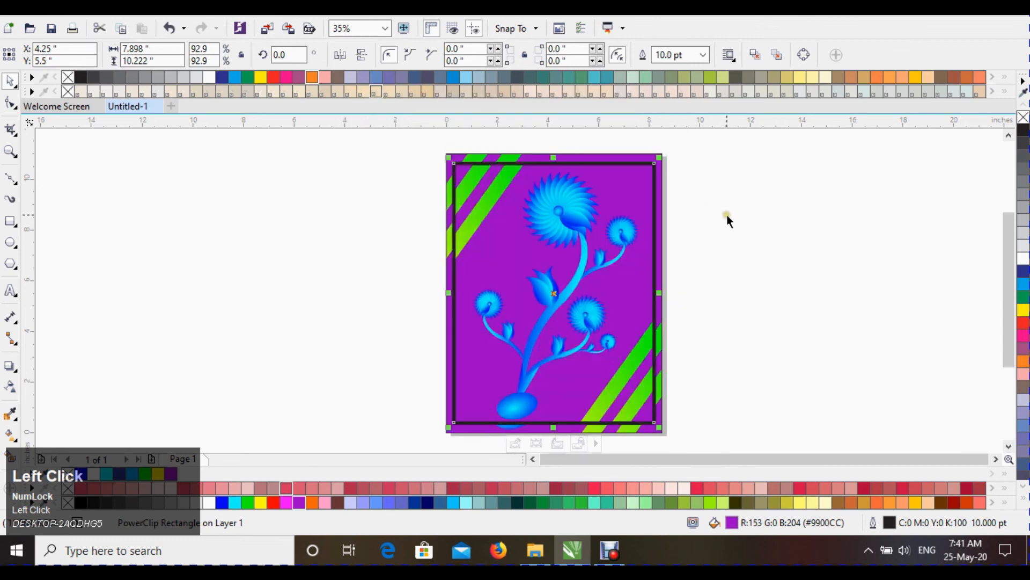
Step: Give the inner rectangle's outline a dotted style with rounded corners, Behind fill and Scale with object enabled
key(F12)
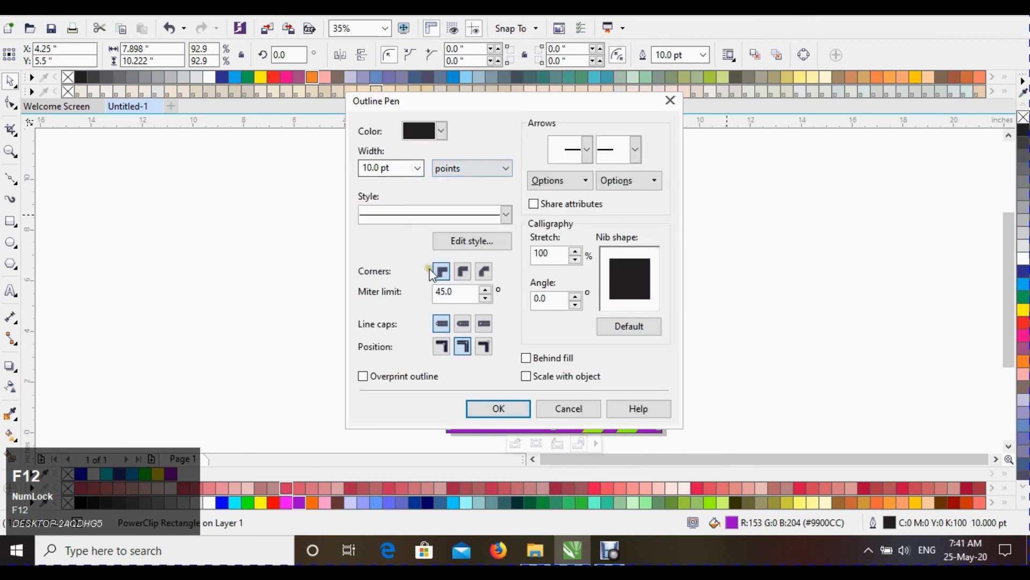
click(505, 214)
click(453, 267)
click(537, 359)
click(527, 375)
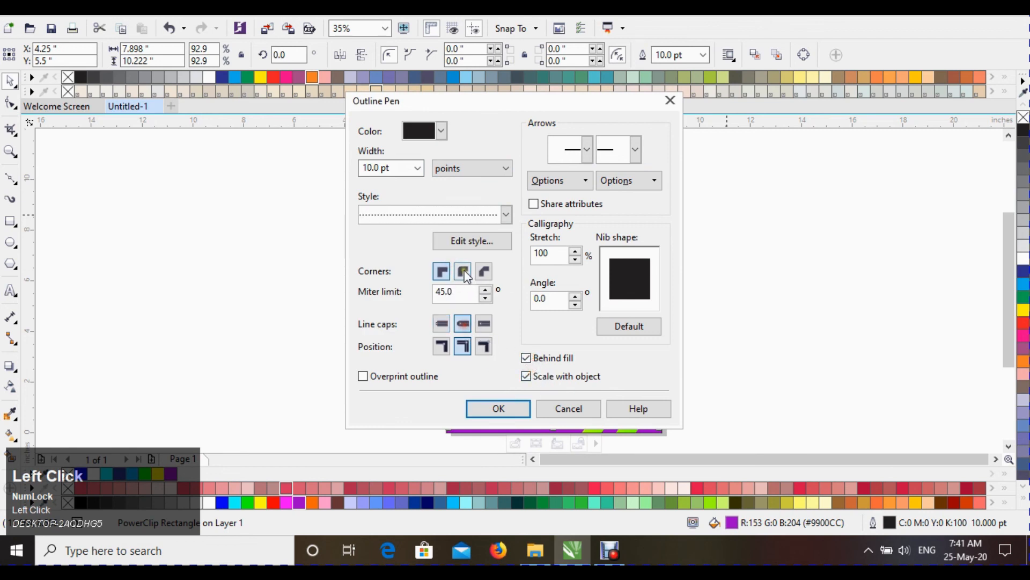
click(462, 273)
click(497, 408)
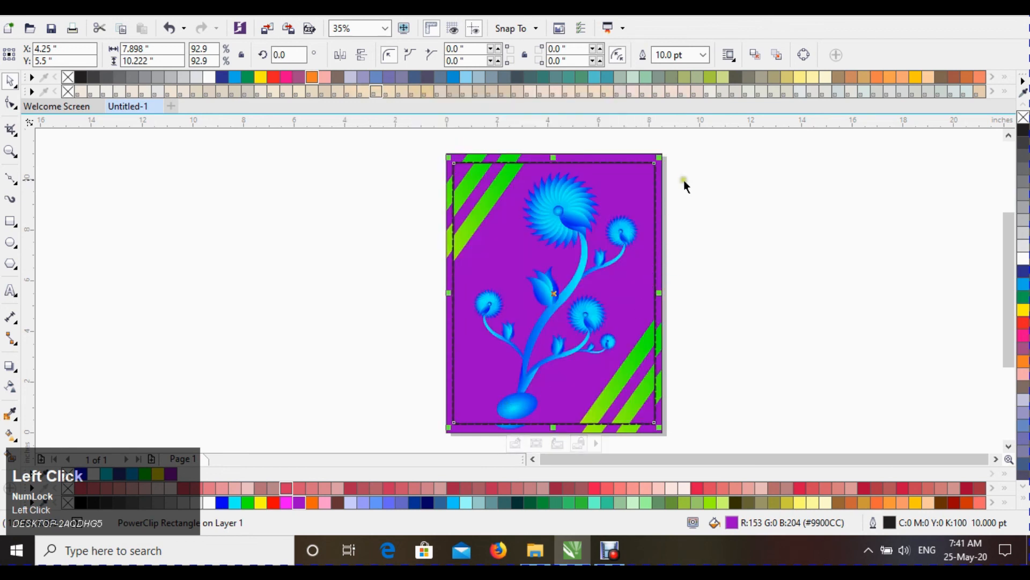
Step: Color the inner rectangle's dotted outline white
key(F2)
drag(422, 153, 708, 239)
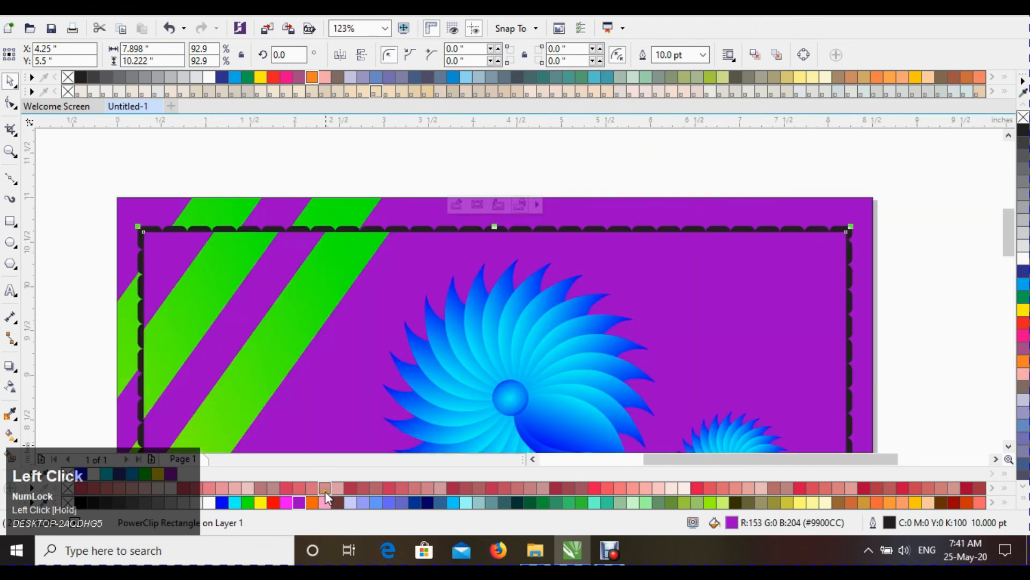
right_click(208, 503)
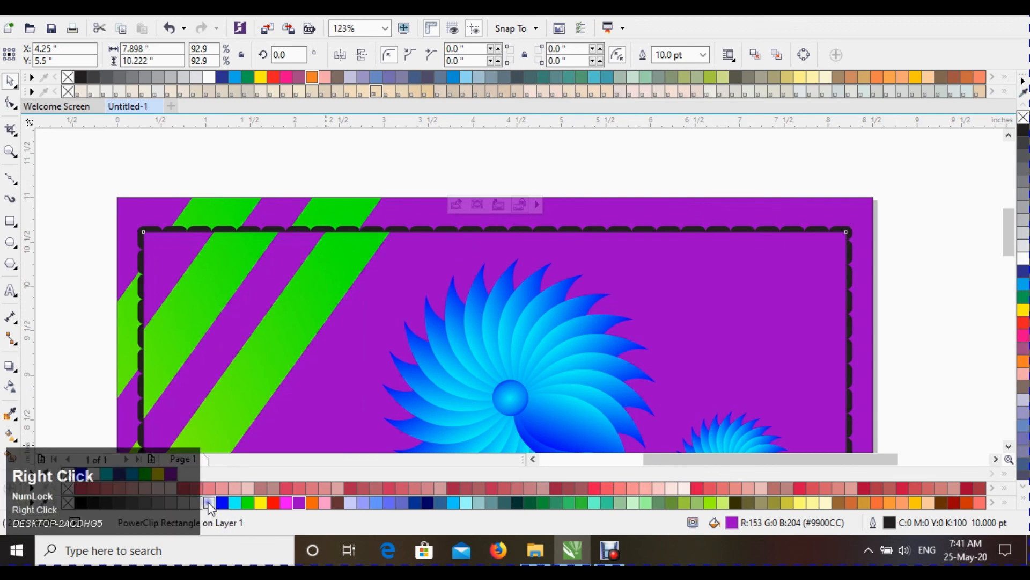
click(693, 168)
key(F4)
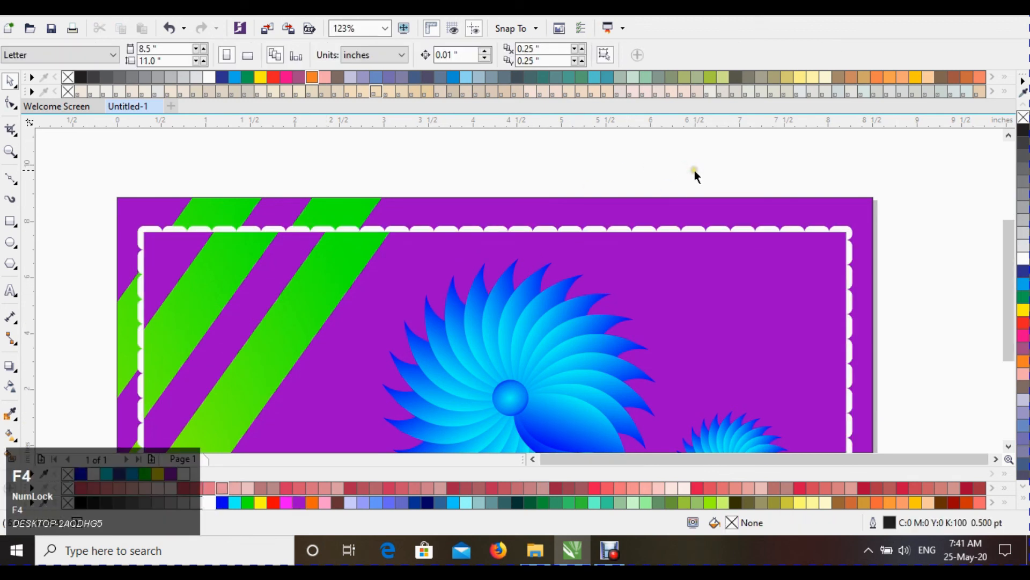
Step: Increase the inner rectangle's outline width to 16 pt
click(734, 187)
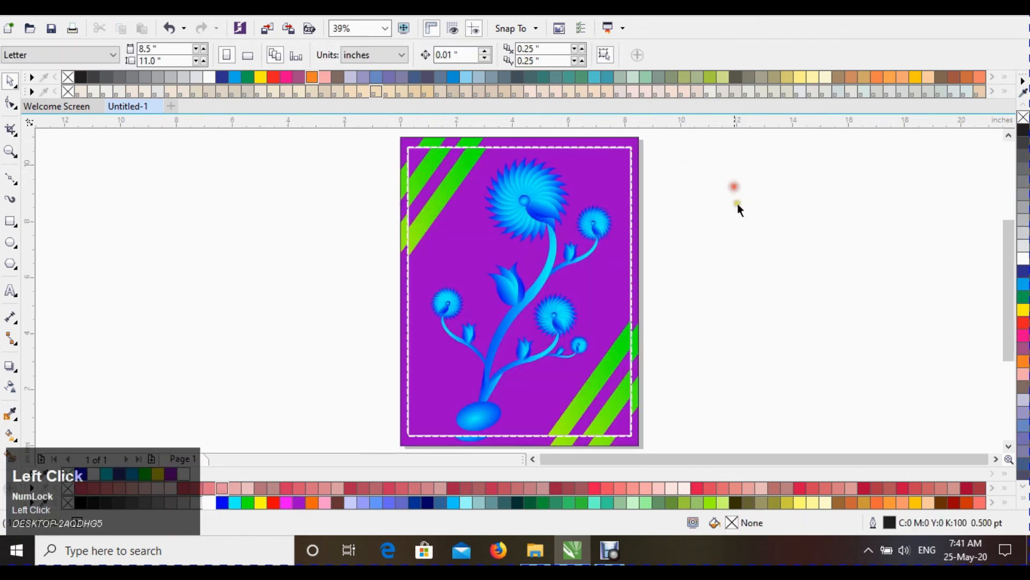
click(623, 155)
key(F12)
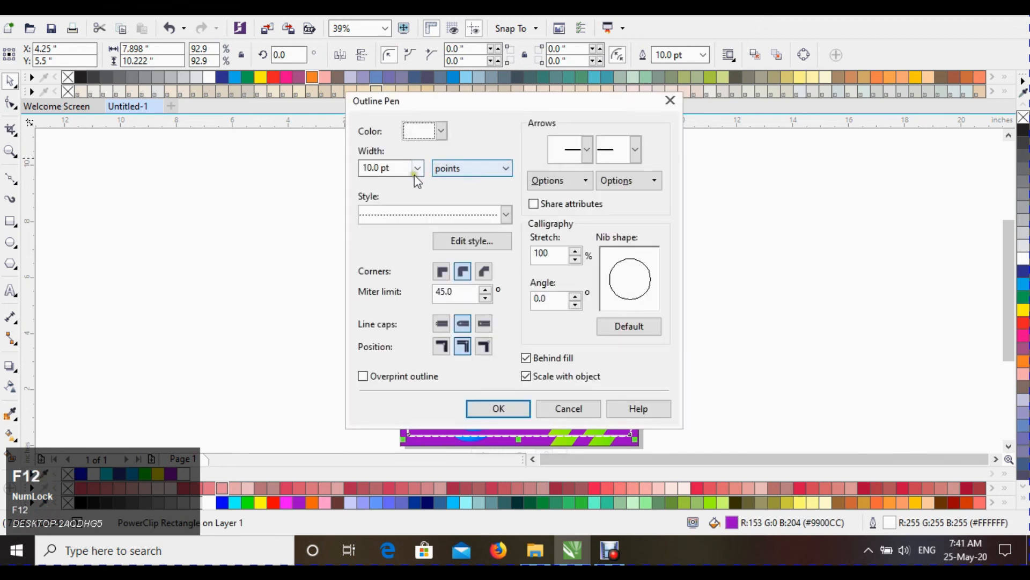
click(416, 169)
click(388, 319)
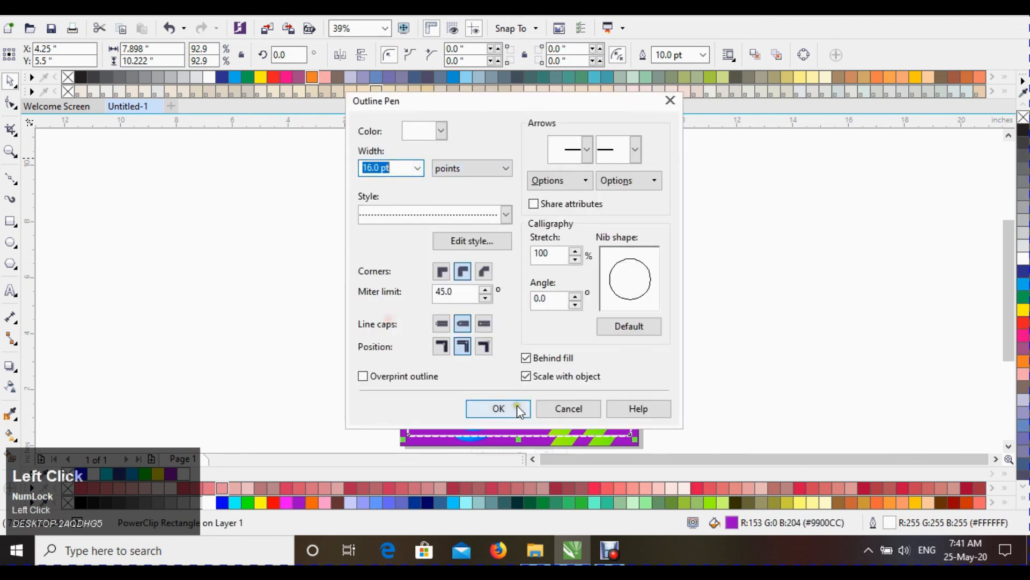
click(499, 408)
click(720, 184)
click(375, 172)
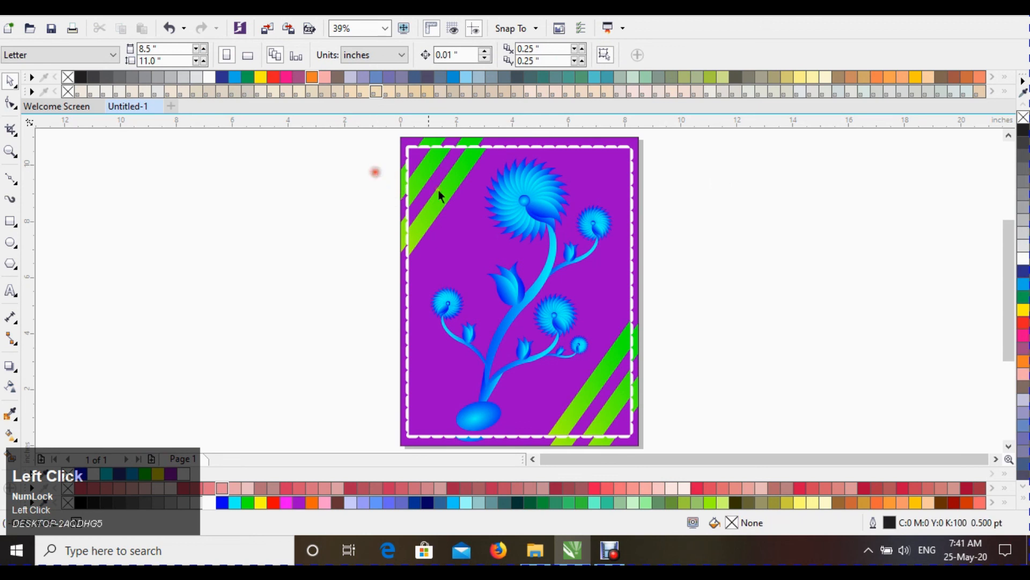
Step: Select the background, frame and flower objects together and group them
scroll(713, 211, down, 2)
drag(721, 159, 499, 352)
key(F4)
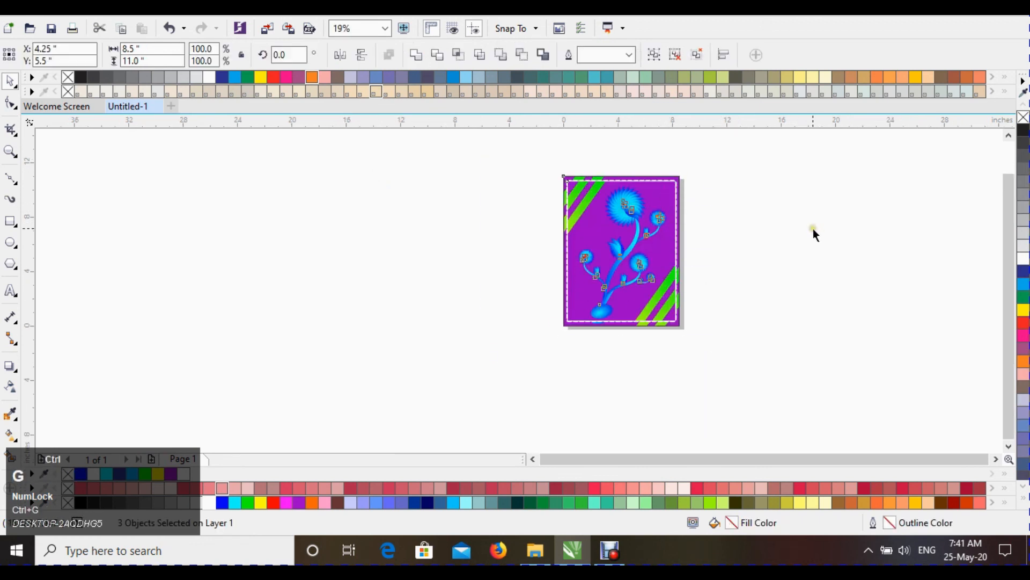
Step: Preview the finished design in full-screen view
click(735, 192)
click(553, 199)
click(733, 206)
key(F9)
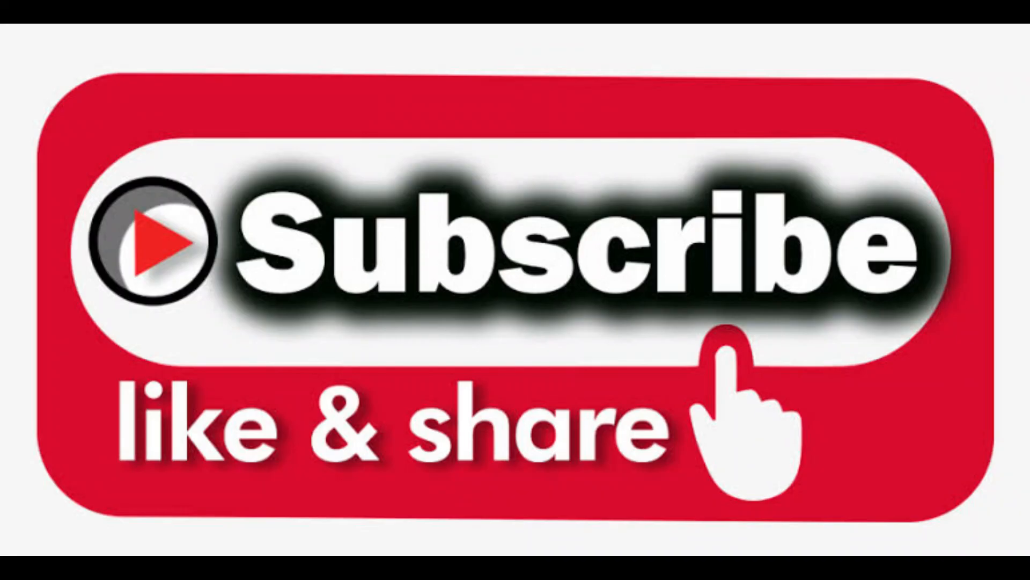